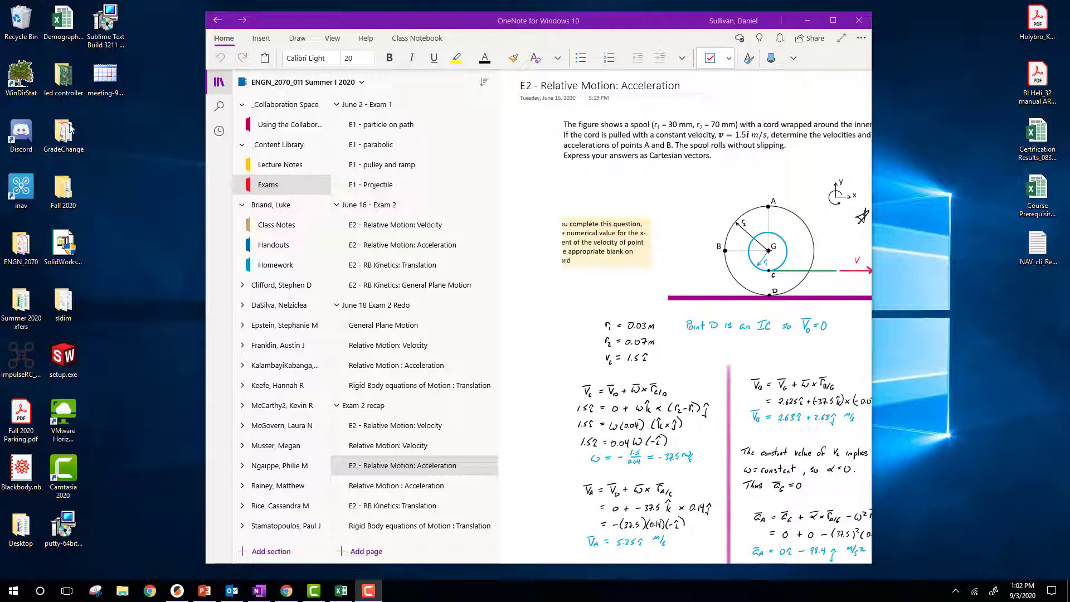
Step: Maximize the notebook window, show the Class Notebook commands, and expand the second student's section group
left_click(832, 23)
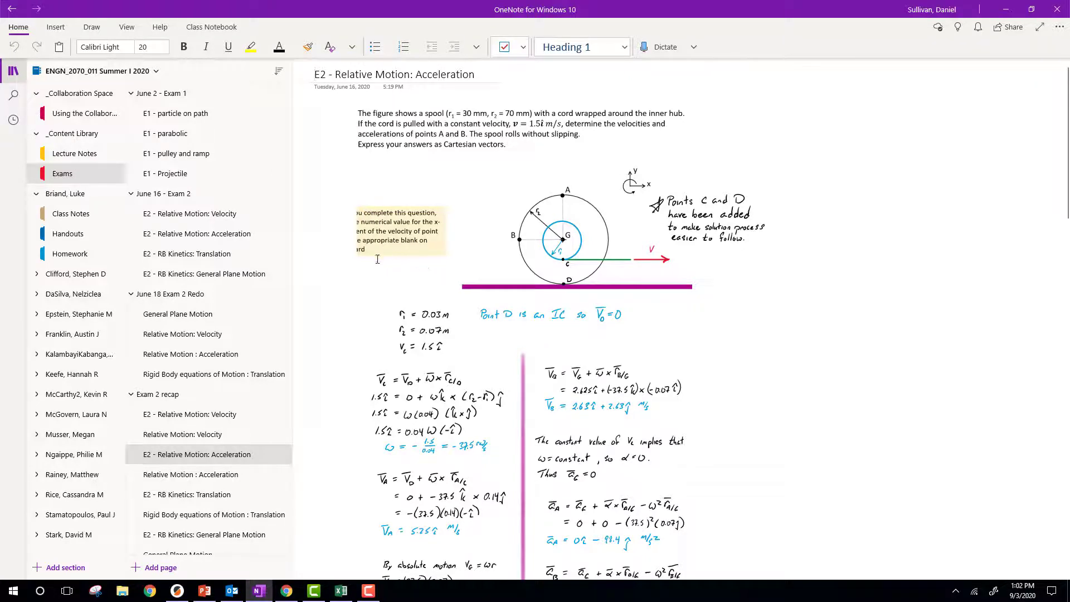
left_click(211, 28)
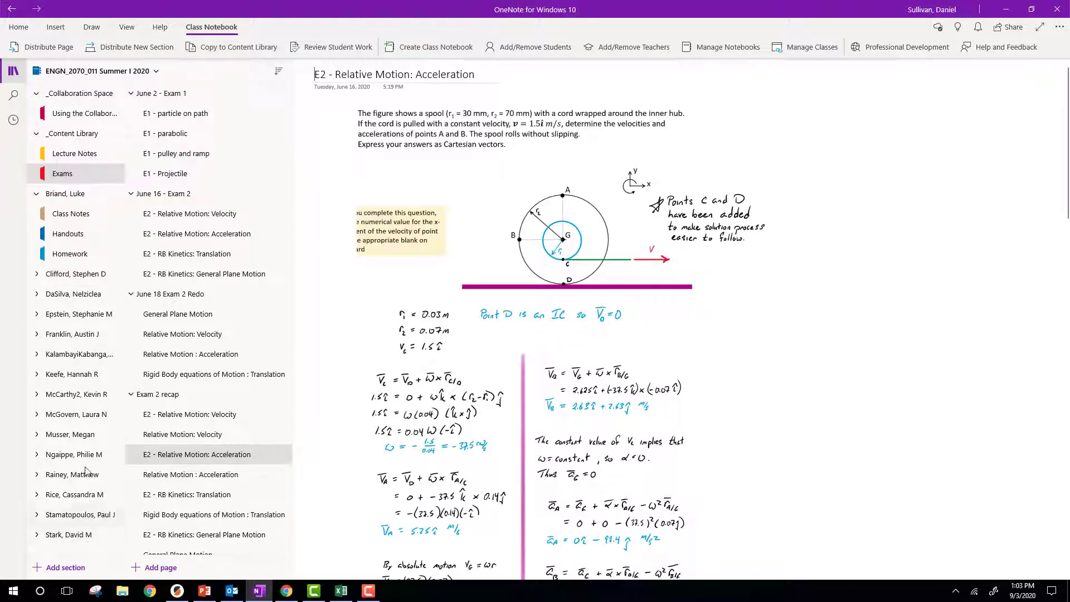
left_click(70, 274)
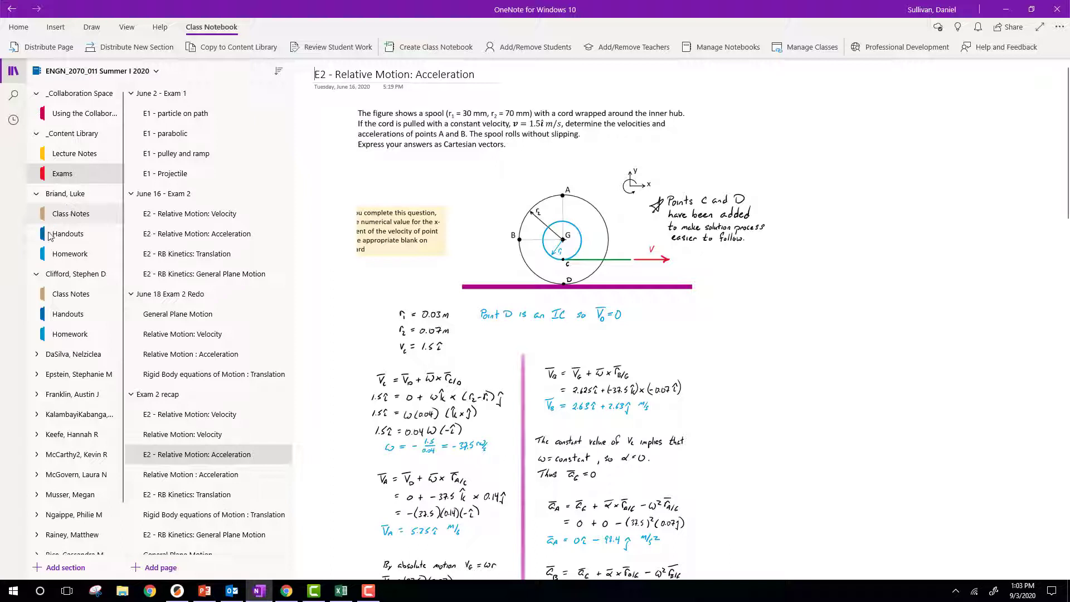
Step: Collapse the two expanded student section groups, the Content Library and the Collaboration Space
left_click(37, 195)
left_click(36, 213)
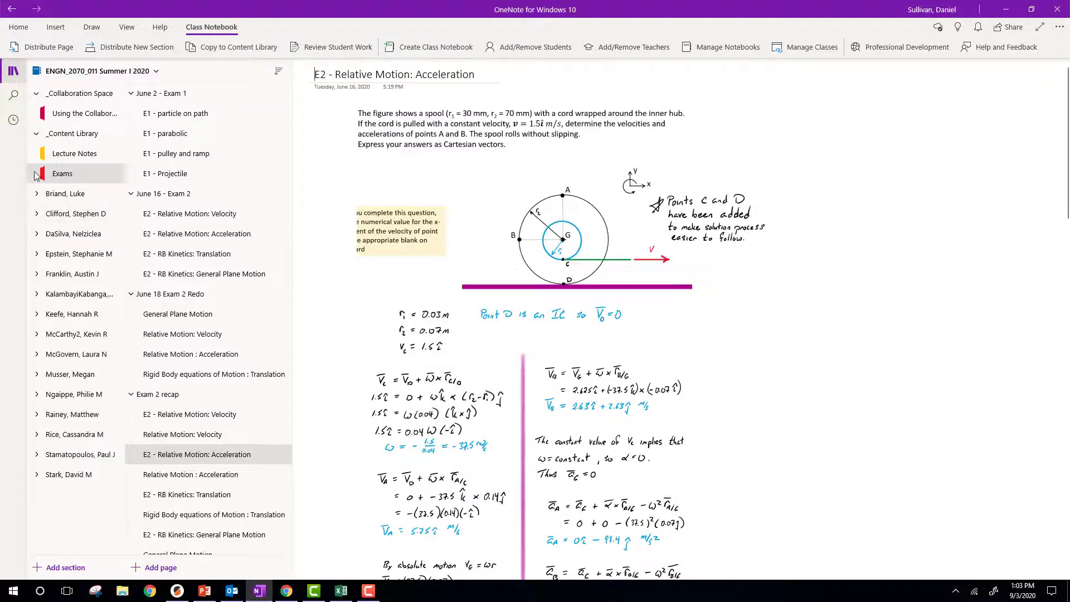
left_click(36, 133)
left_click(36, 93)
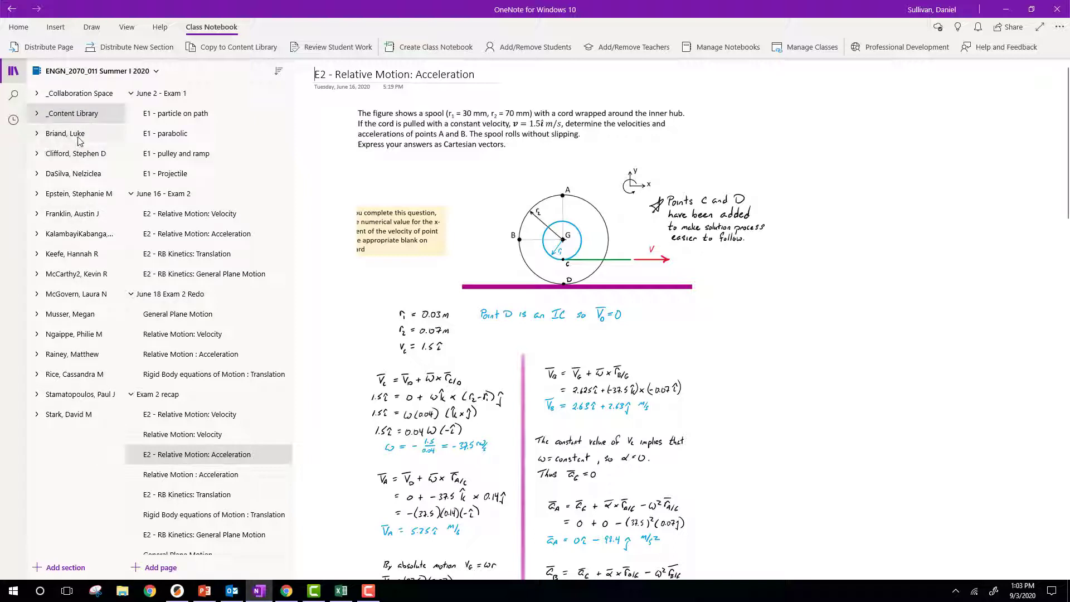
Step: Open the Content Library's Lecture Notes section and look through the Example Problem 1 page under May 18 2020
left_click(37, 114)
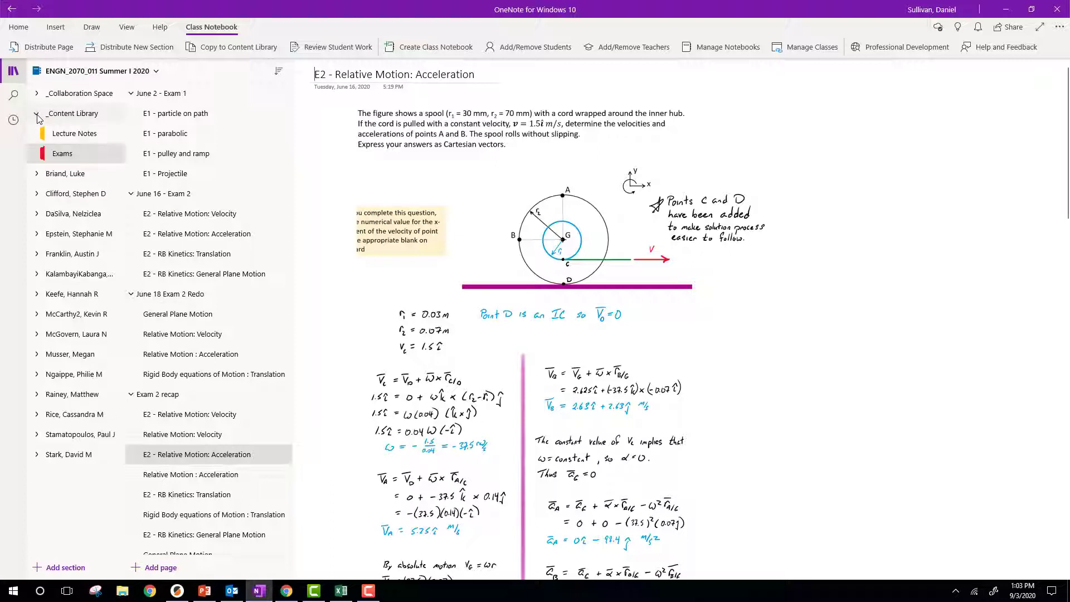
left_click(71, 135)
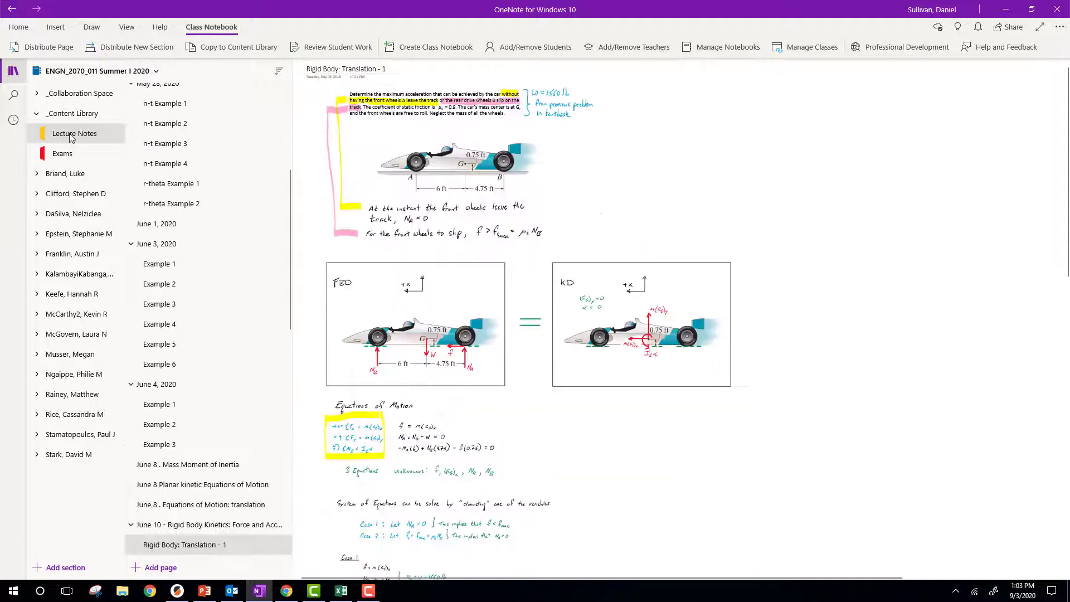
scroll(164, 351, "up", 4)
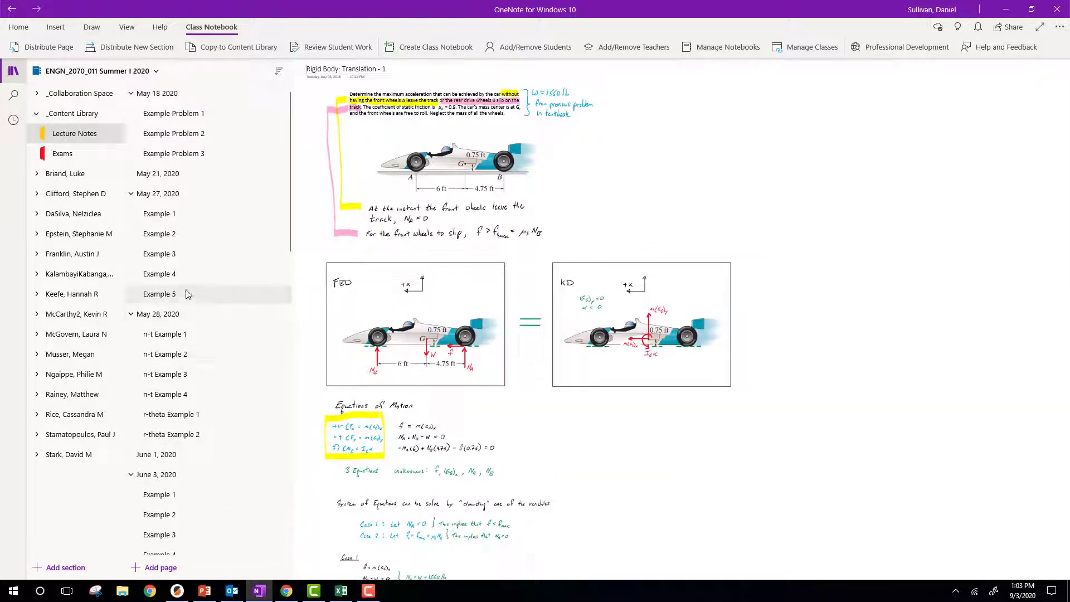
left_click(173, 119)
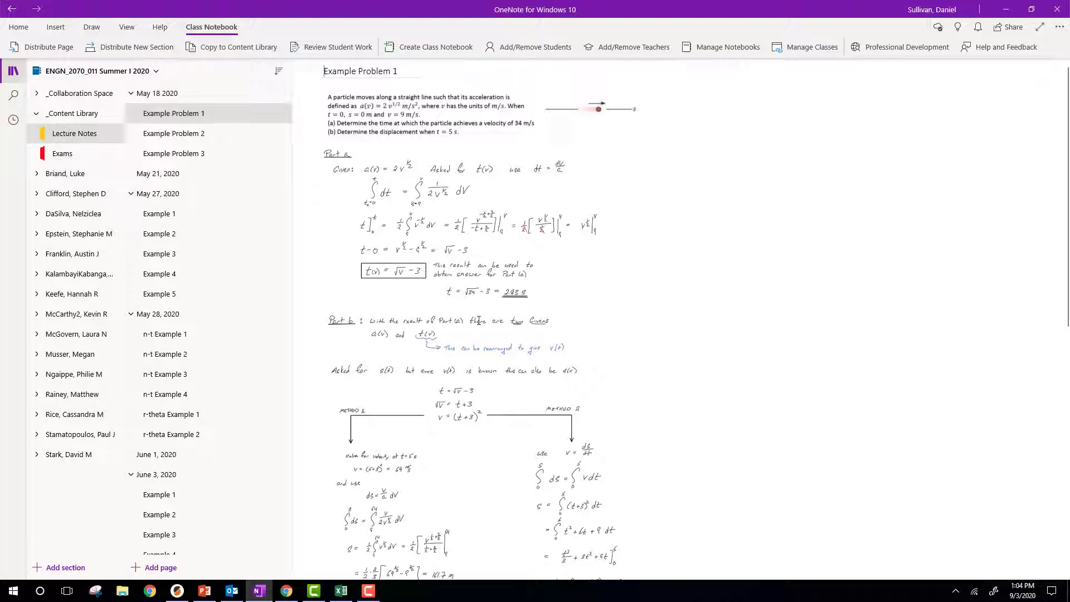
scroll(477, 317, "down", 10)
scroll(477, 318, "up", 10)
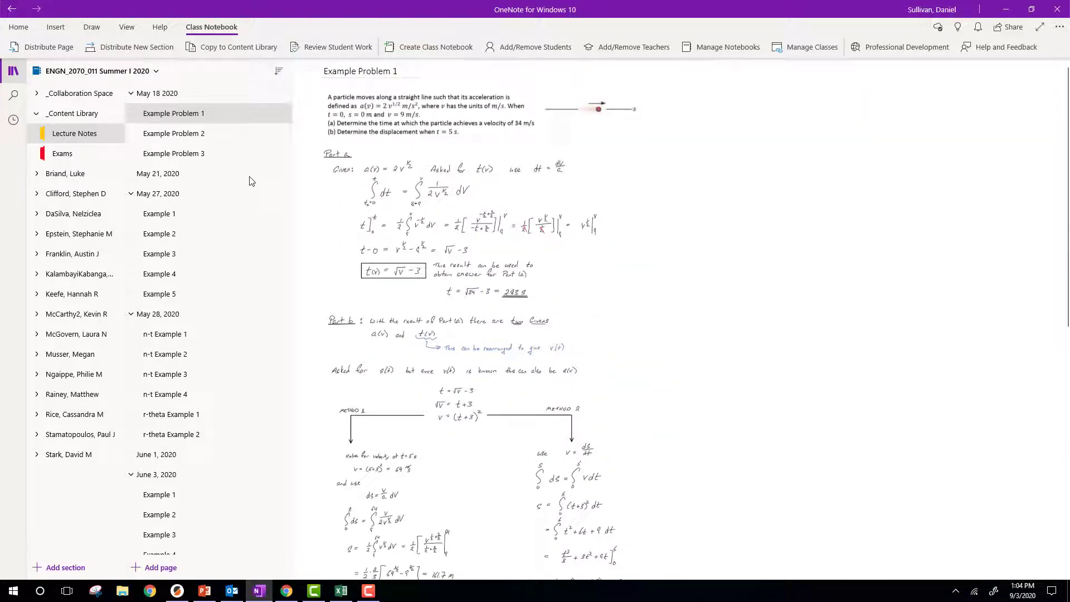
Step: Look through the Example Problem 2 page in Lecture Notes
left_click(190, 134)
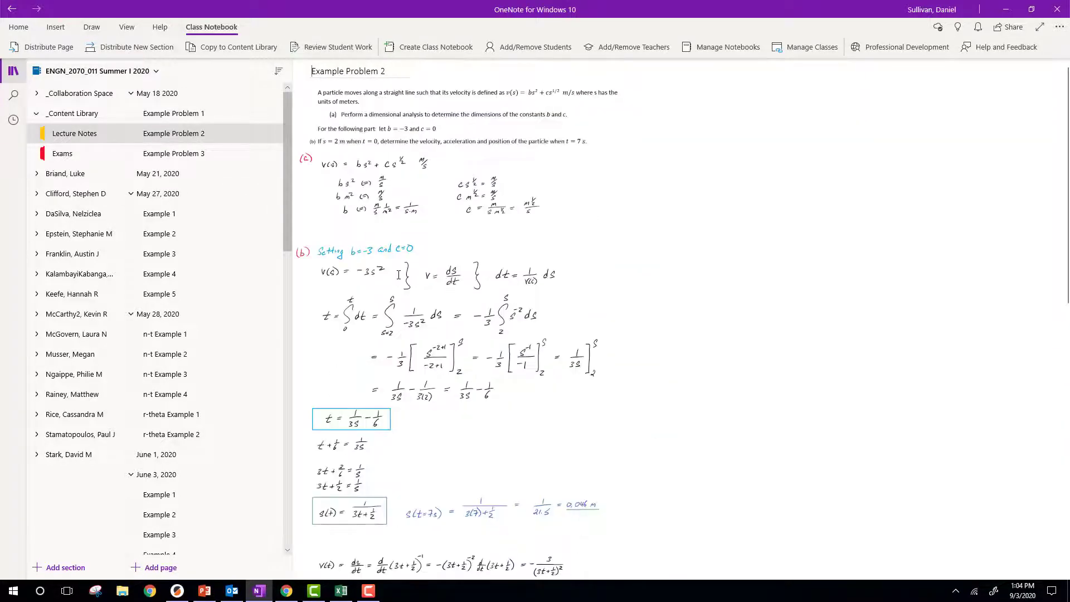
scroll(399, 275, "down", 5)
scroll(398, 274, "up", 5)
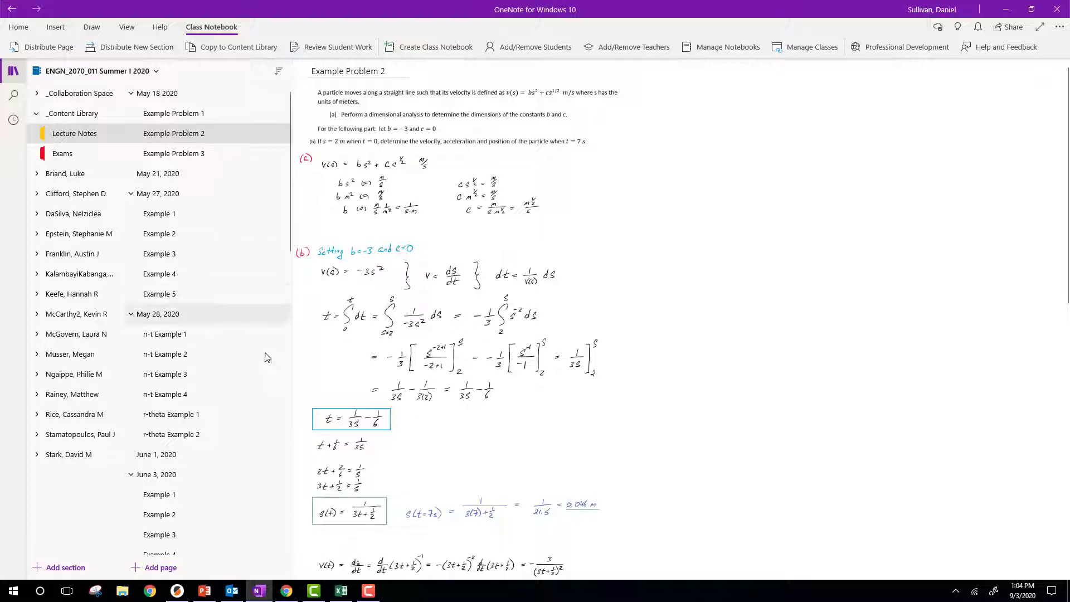
Step: Switch to the MECH4410 Summer 2020 notebook and widen its section list until the full section names fit
left_click(153, 73)
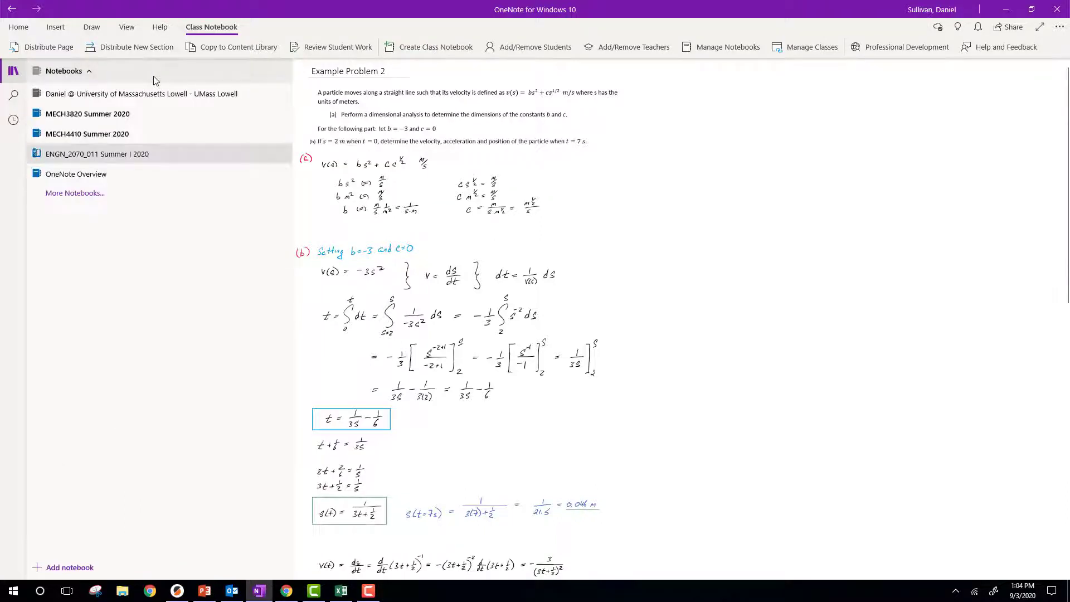
left_click(112, 135)
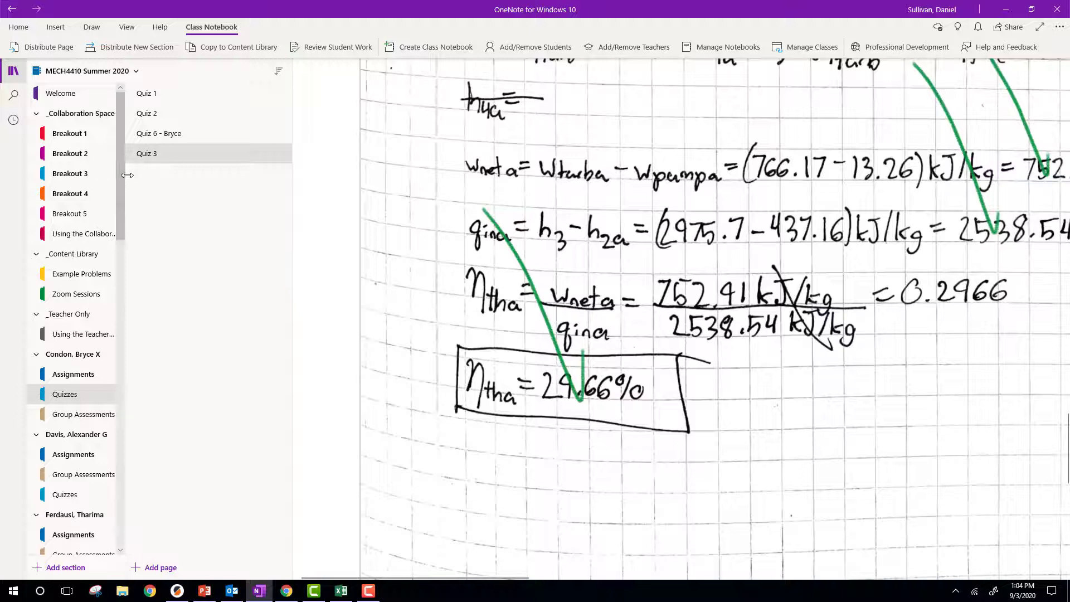
left_click_drag(128, 175, 194, 175)
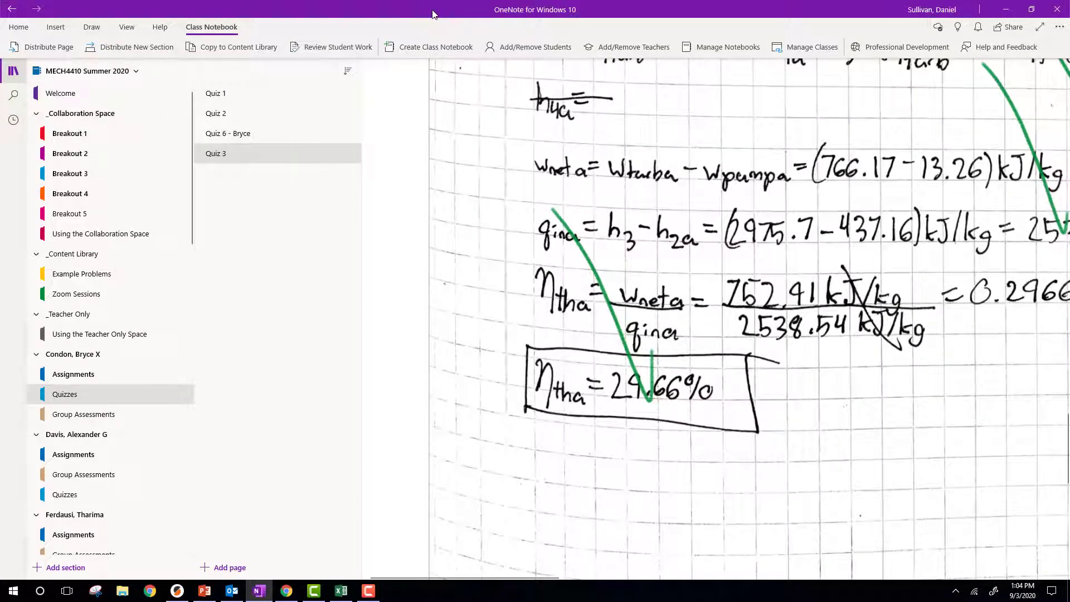
Step: Restore the window to its smaller size over the desktop and narrow the page list slightly
left_click_drag(434, 14, 559, 31)
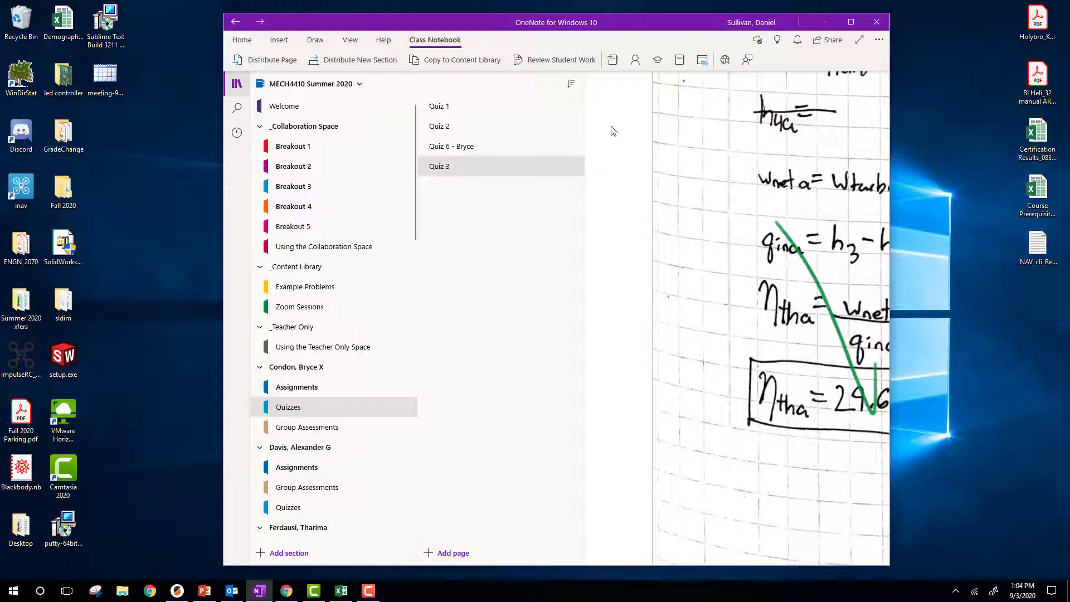
left_click_drag(585, 148, 544, 155)
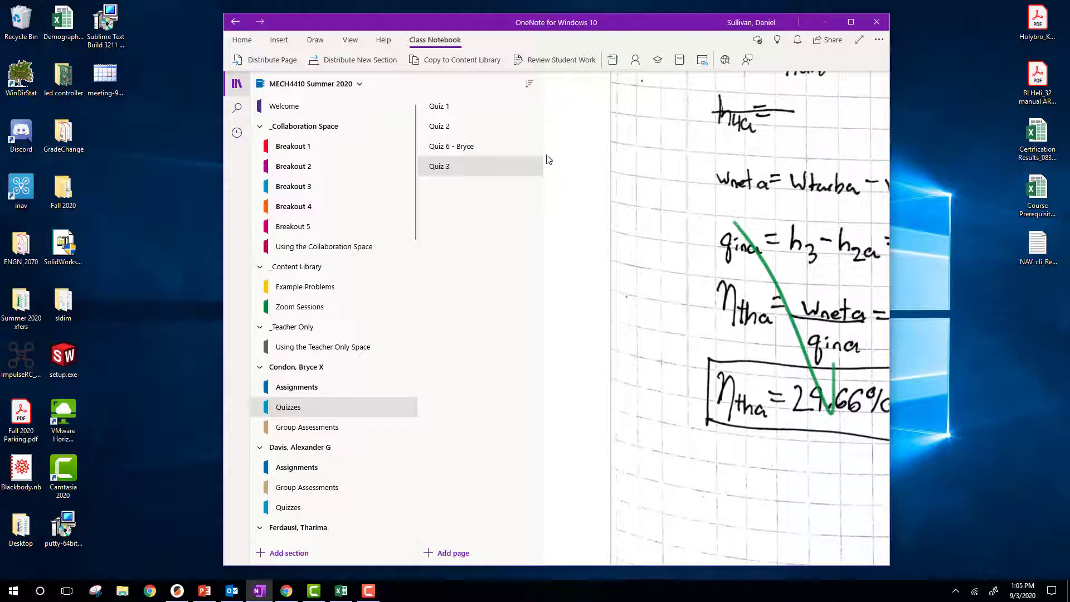
Step: Collapse the Collaboration Space, Content Library, Teacher Only and first five student section groups
left_click(262, 129)
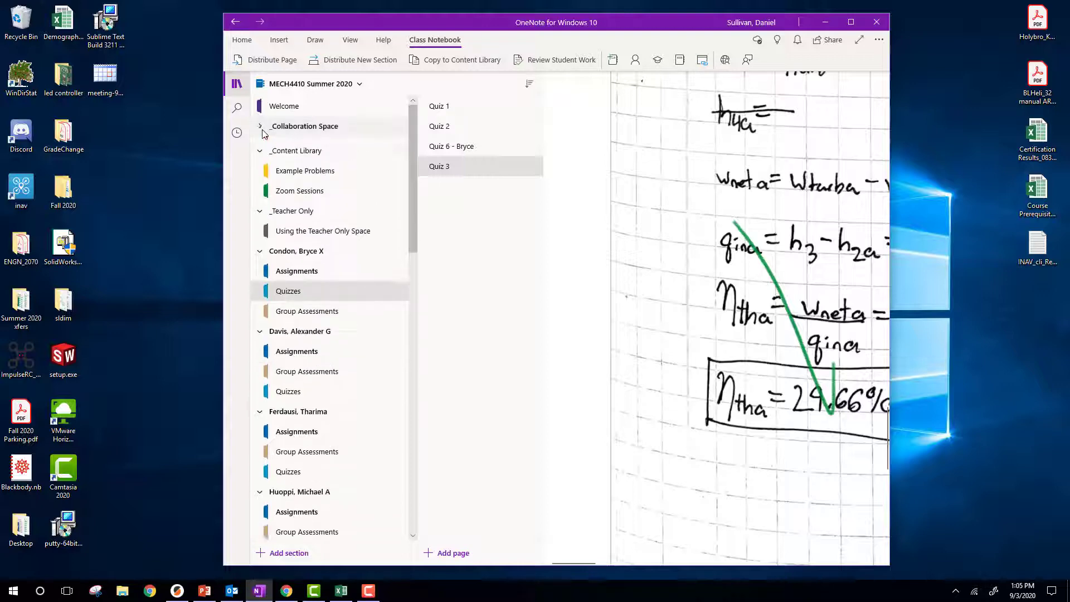
left_click(260, 146)
left_click(260, 166)
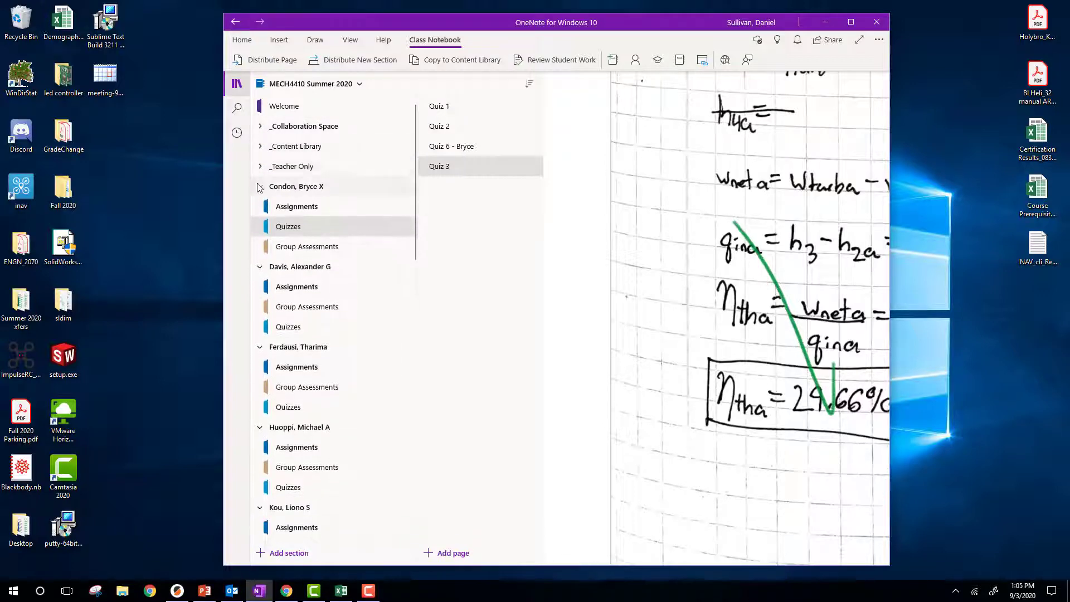
left_click(260, 186)
left_click(260, 206)
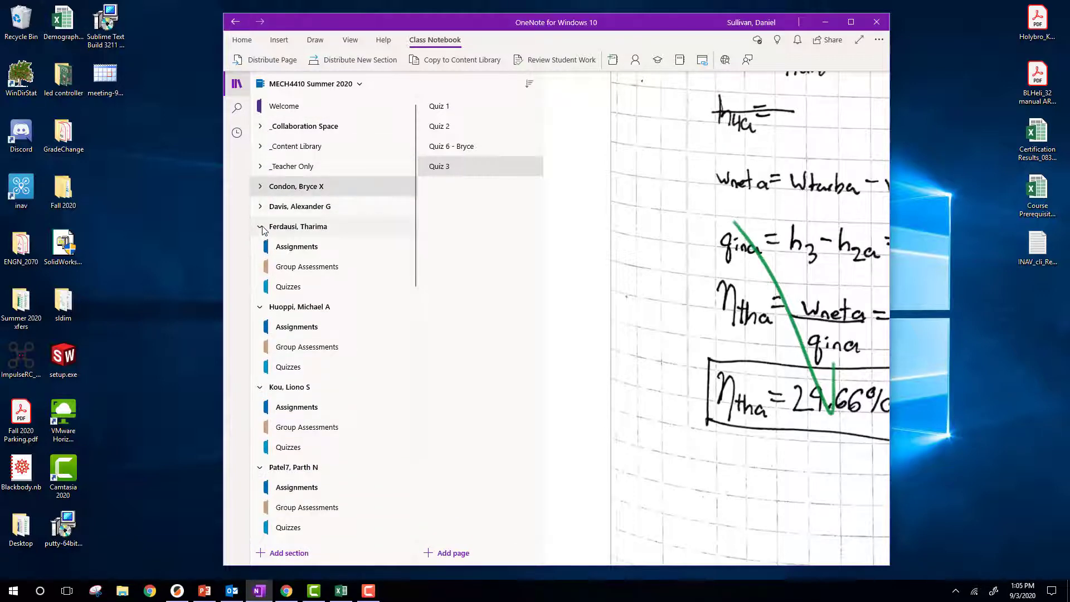
left_click(260, 226)
left_click(260, 246)
left_click(261, 268)
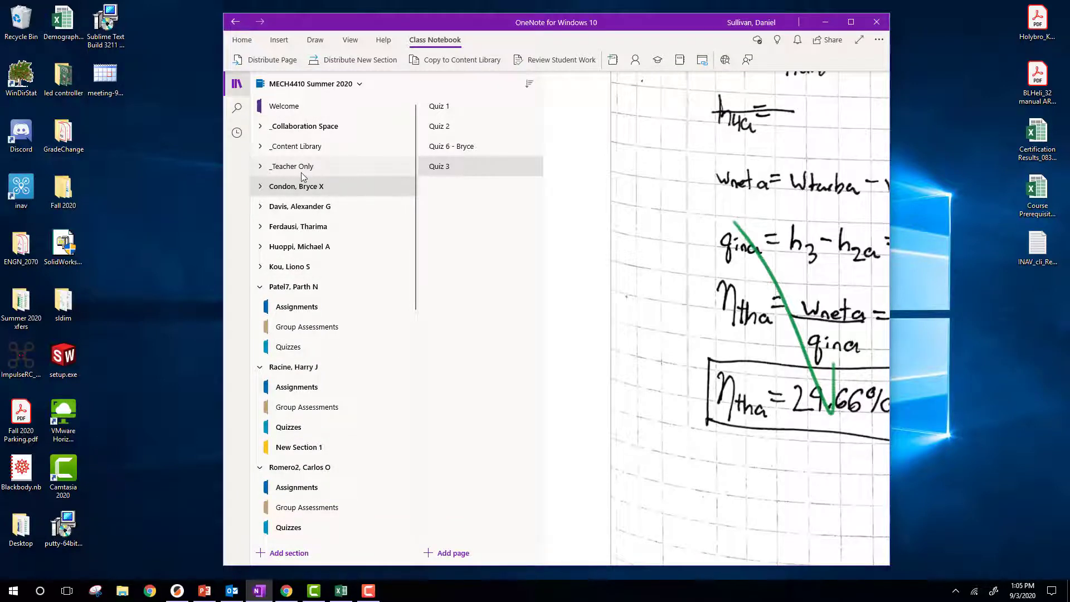
Step: View the pages in Using the Teacher Only Space and the first student's sections, collapsing each group after viewing
left_click(261, 167)
left_click(287, 186)
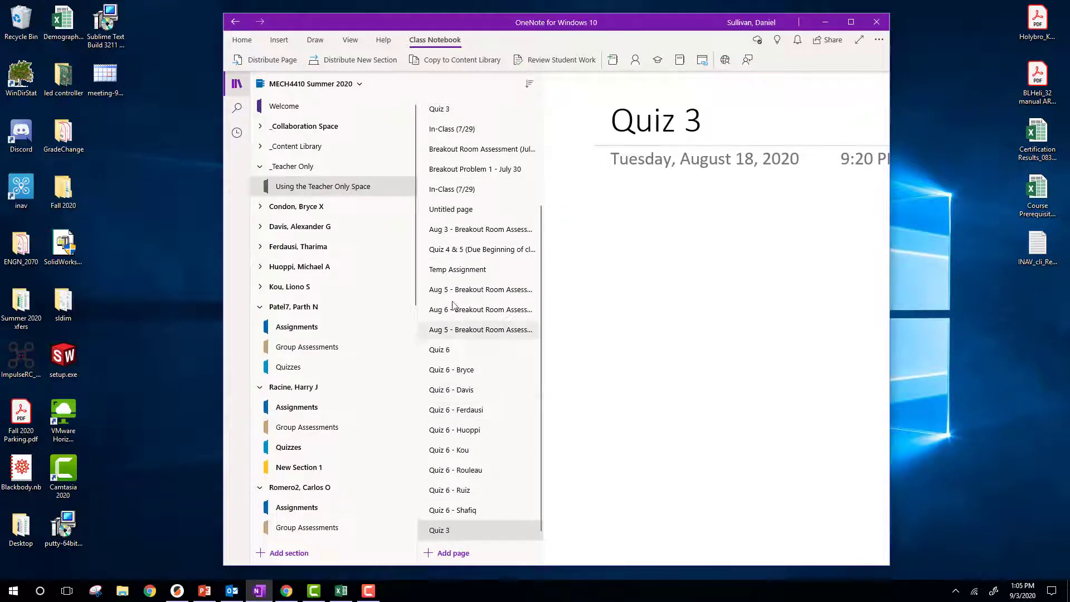
left_click(260, 166)
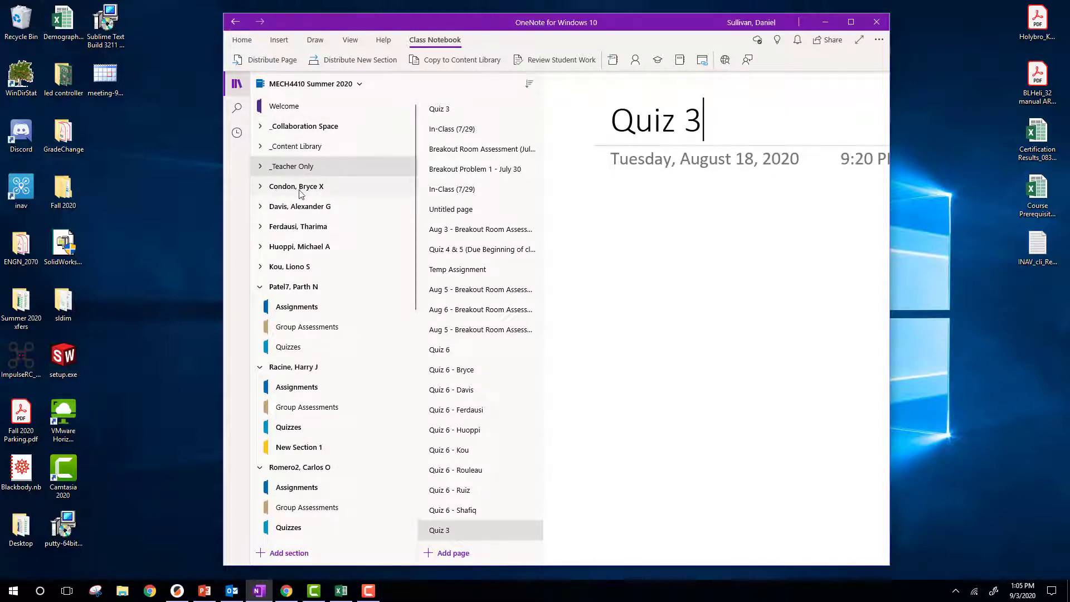
left_click(261, 187)
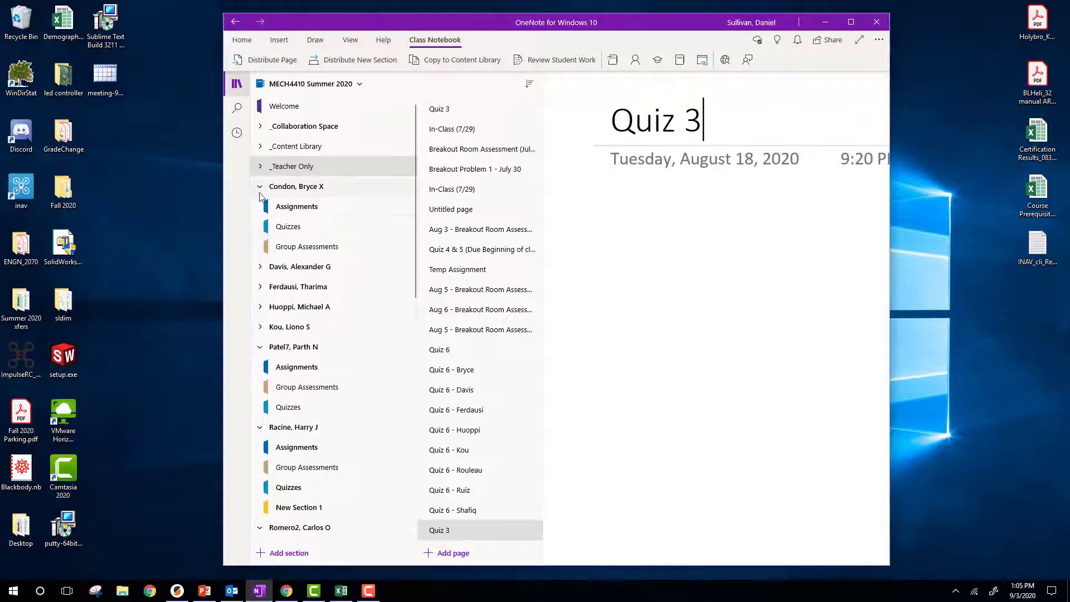
left_click(260, 190)
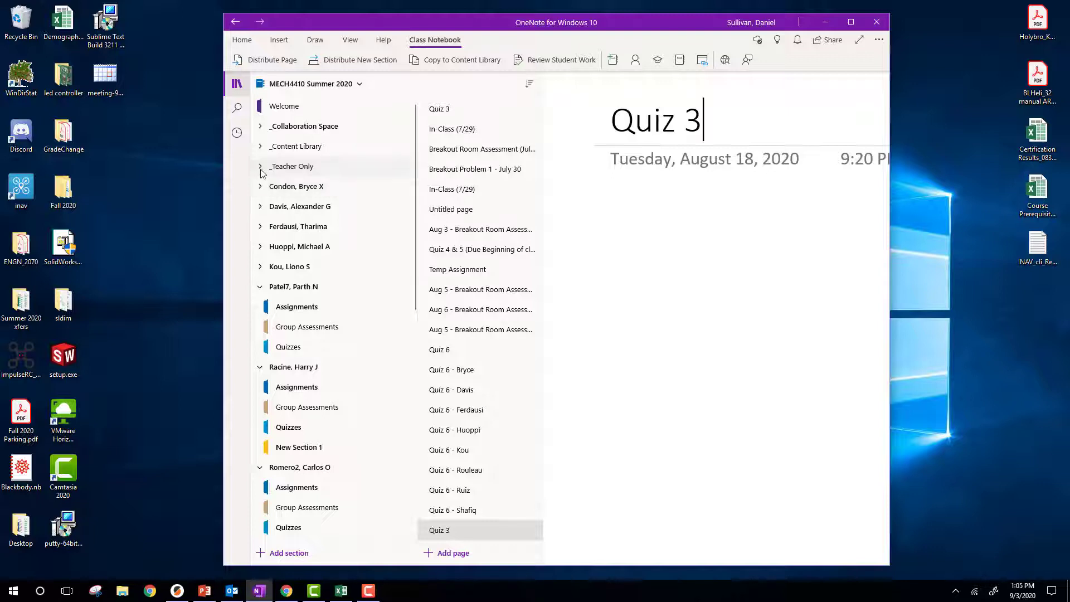
Step: Open the Example Problems section of the Content Library and maximize the window
left_click(261, 148)
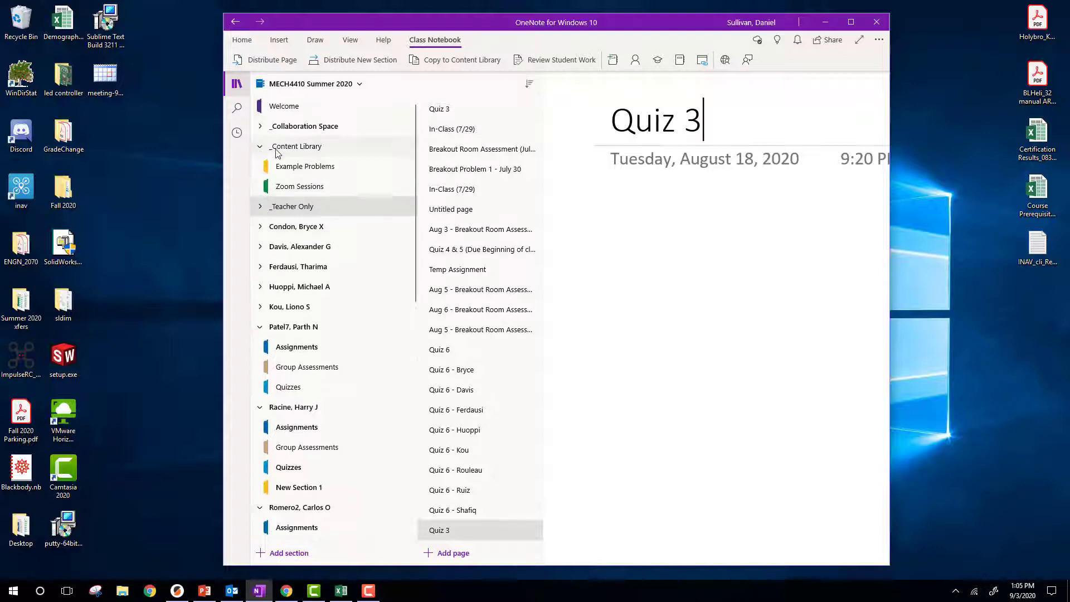
left_click(288, 168)
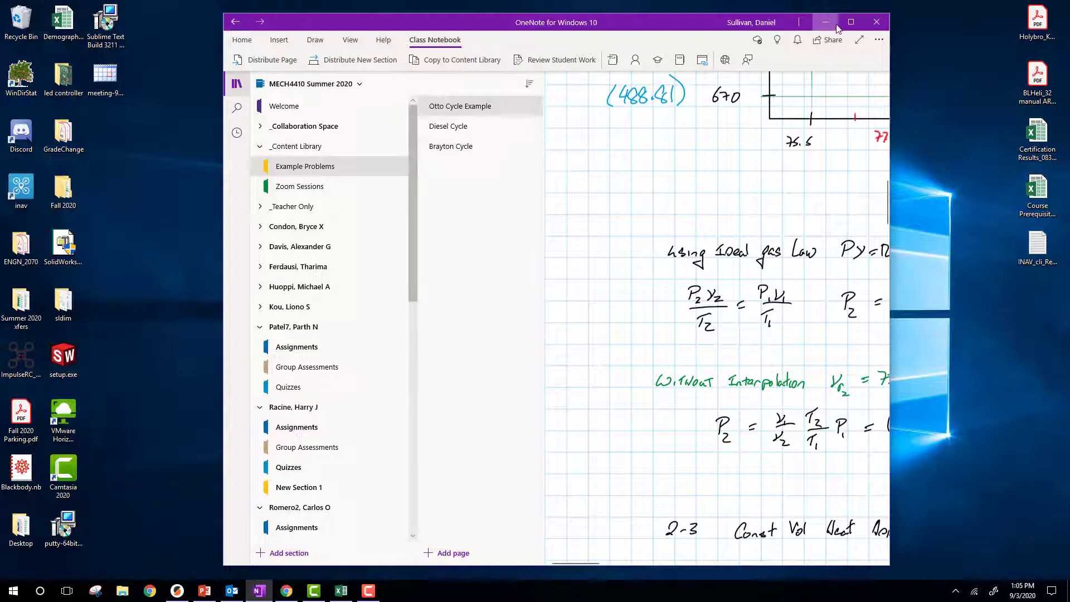
left_click(851, 22)
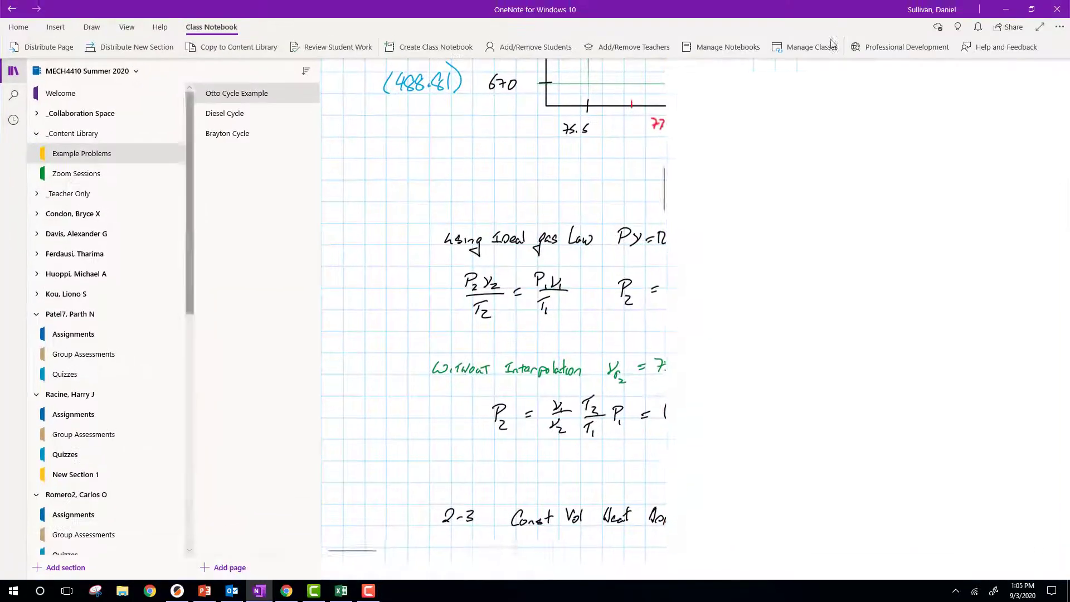
Step: Open the Content Library's Zoom Sessions section and view the August 3 and July 30 pages
left_click(78, 174)
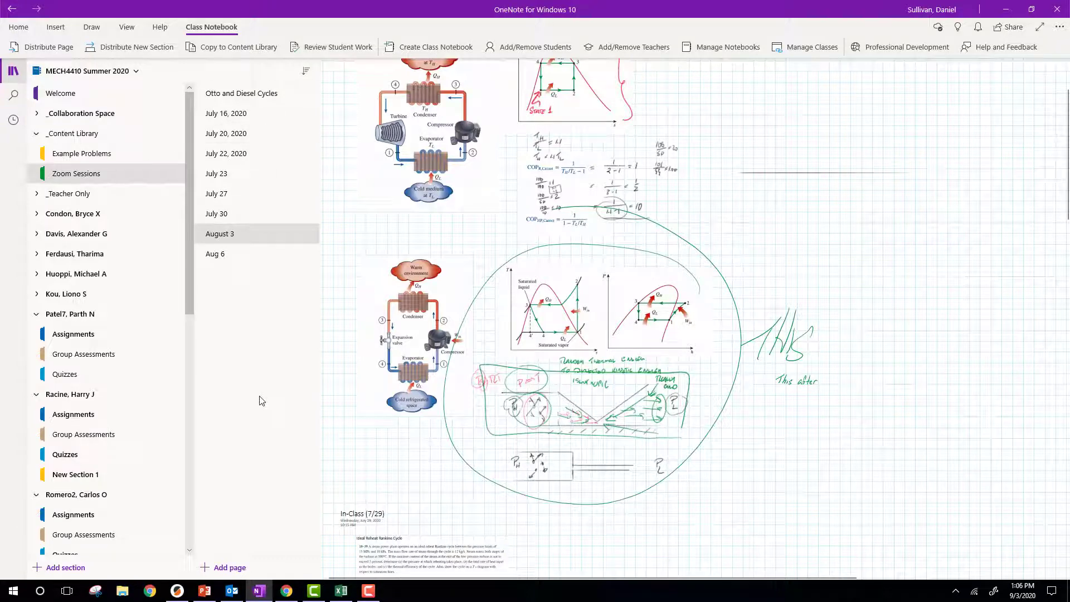
scroll(440, 322, "up", 3)
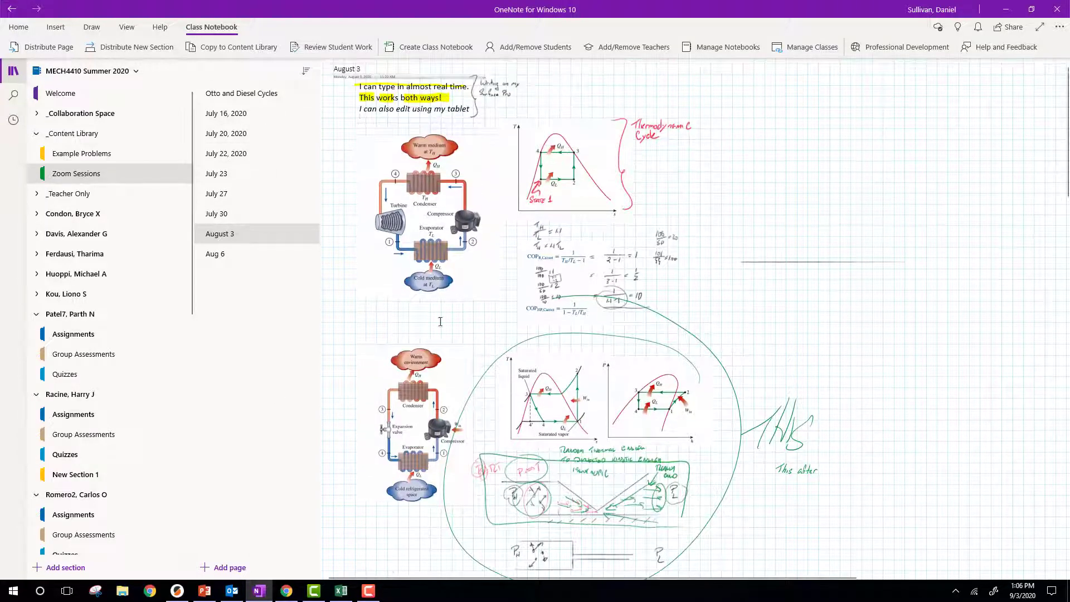
left_click(229, 214)
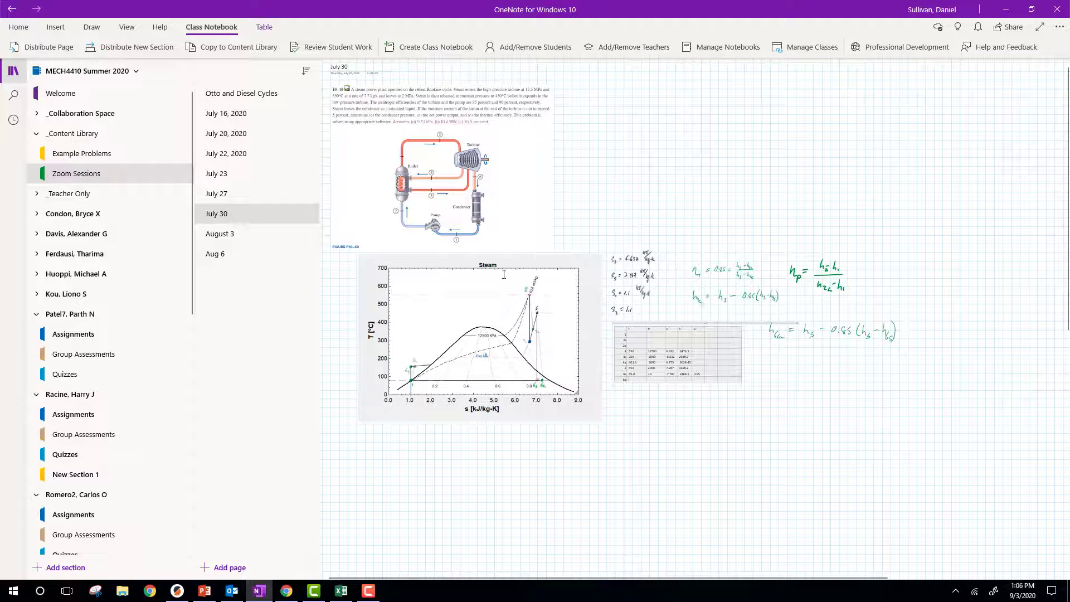
Step: Look through the July 27 page's Rankine cycle notes and hide the notebook navigation pane
left_click(220, 195)
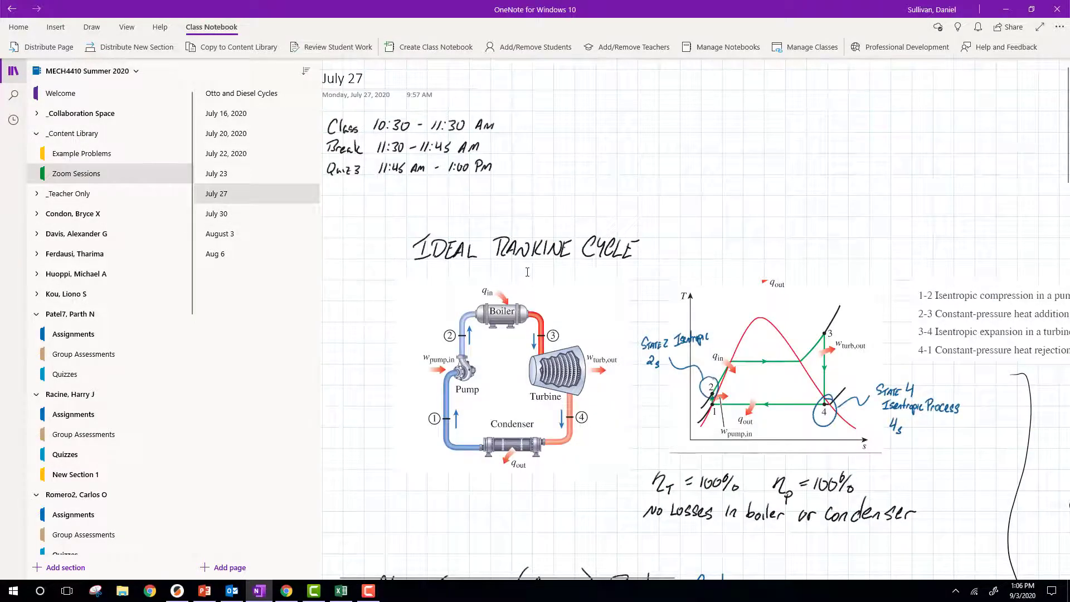
scroll(527, 272, "down", 8)
scroll(527, 272, "up", 3)
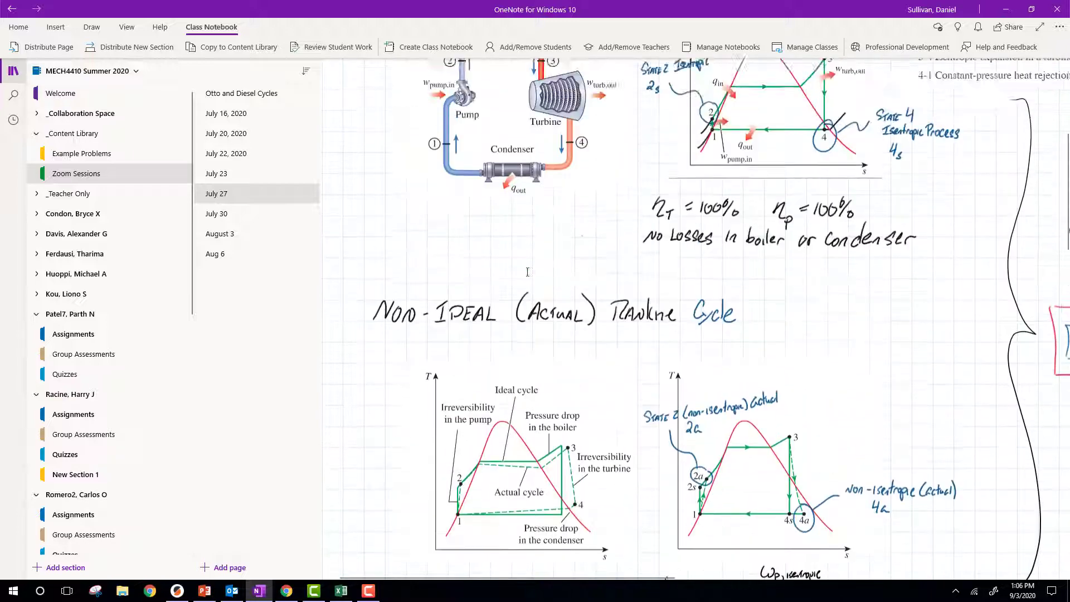
scroll(527, 272, "up", 5)
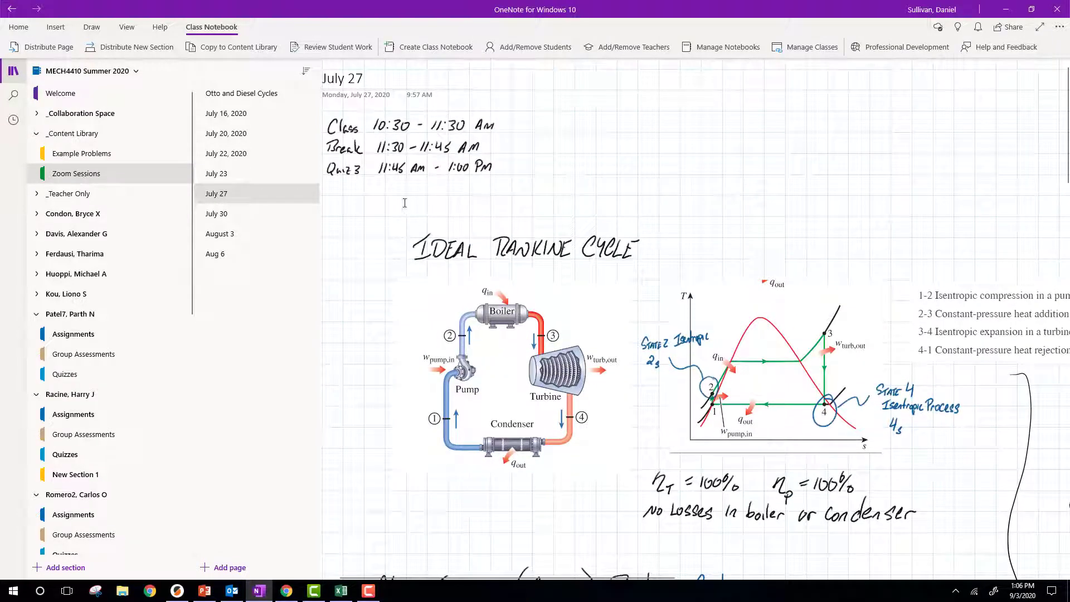
left_click(13, 72)
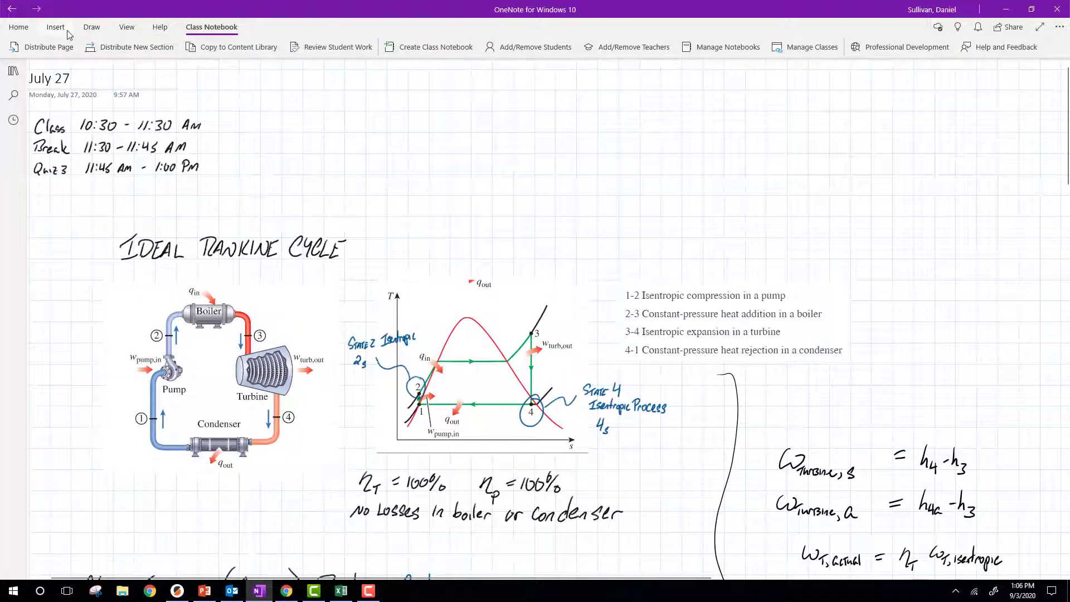
Step: Zoom out on the July 27 page and look over the full extent of its notes
left_click(24, 32)
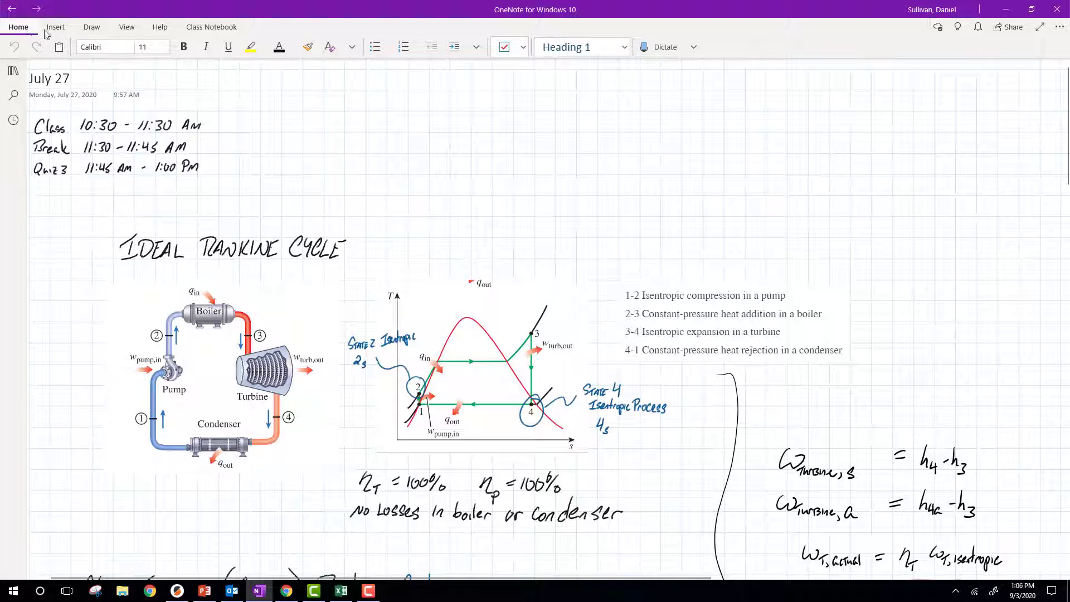
left_click(127, 27)
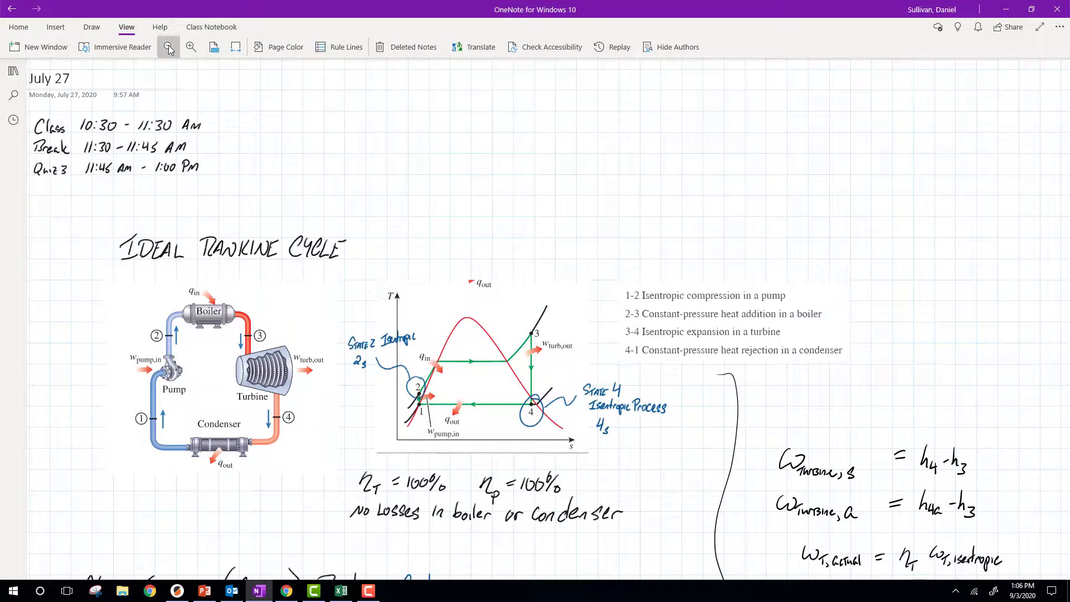
left_click(168, 47)
left_click(168, 47)
left_click(168, 47)
scroll(258, 270, "down", 5)
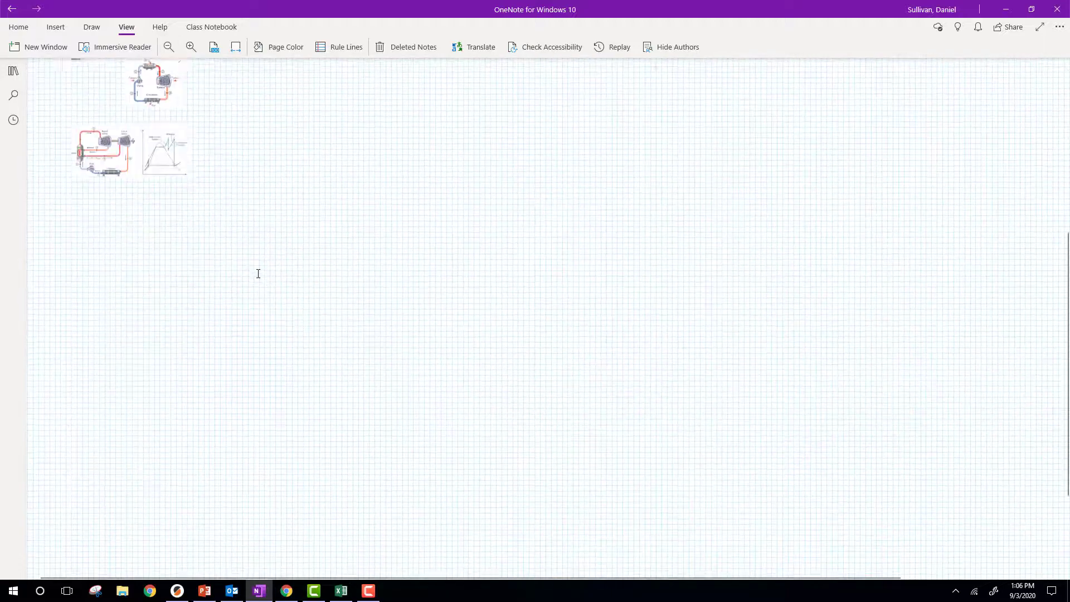
scroll(259, 270, "up", 5)
Step: Zoom in on the July 27 page to view the class schedule and the Ideal Rankine Cycle heading at large size
left_click(190, 47)
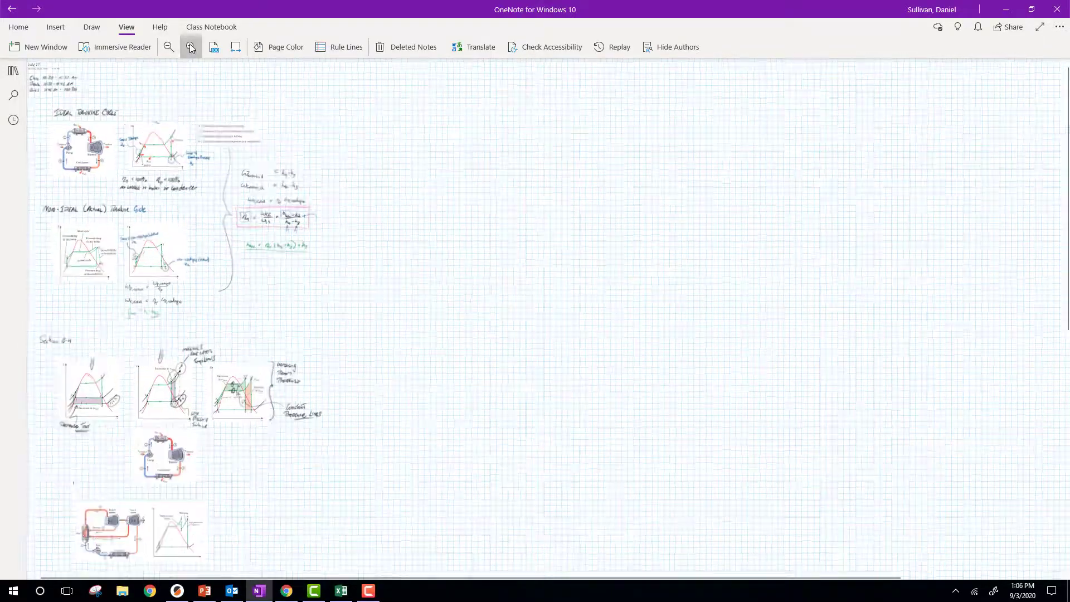
left_click(191, 47)
left_click(190, 47)
left_click(191, 47)
left_click(191, 47)
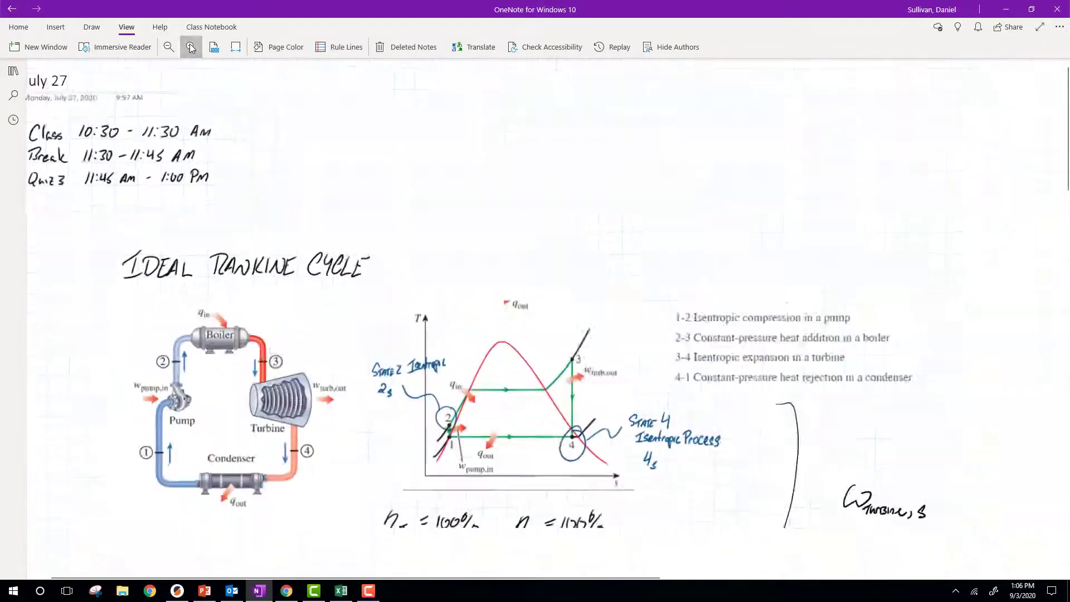
left_click(191, 46)
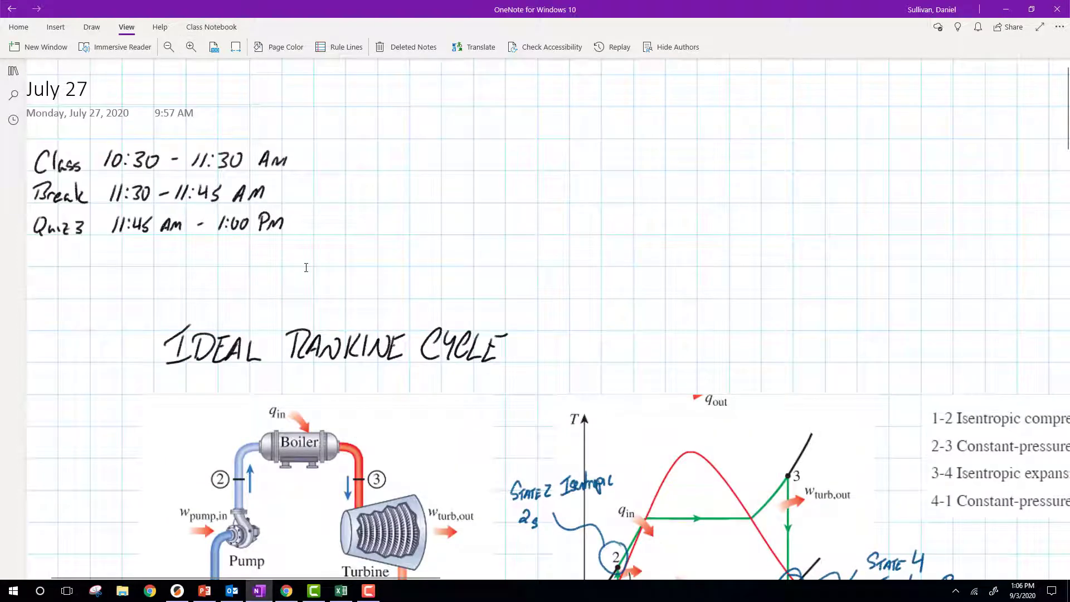
left_click(191, 47)
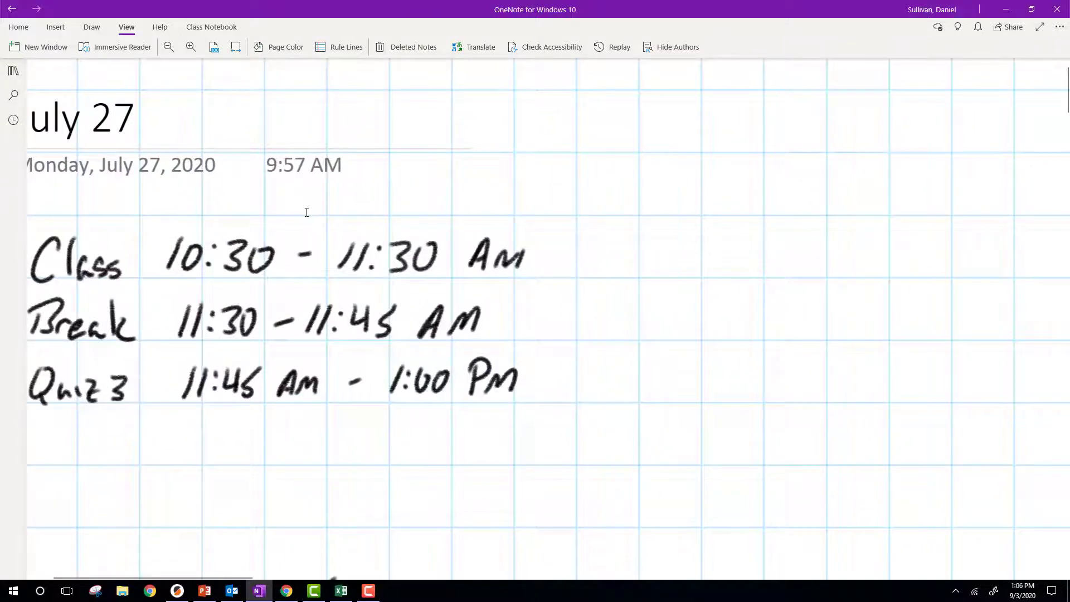
scroll(398, 275, "down", 10)
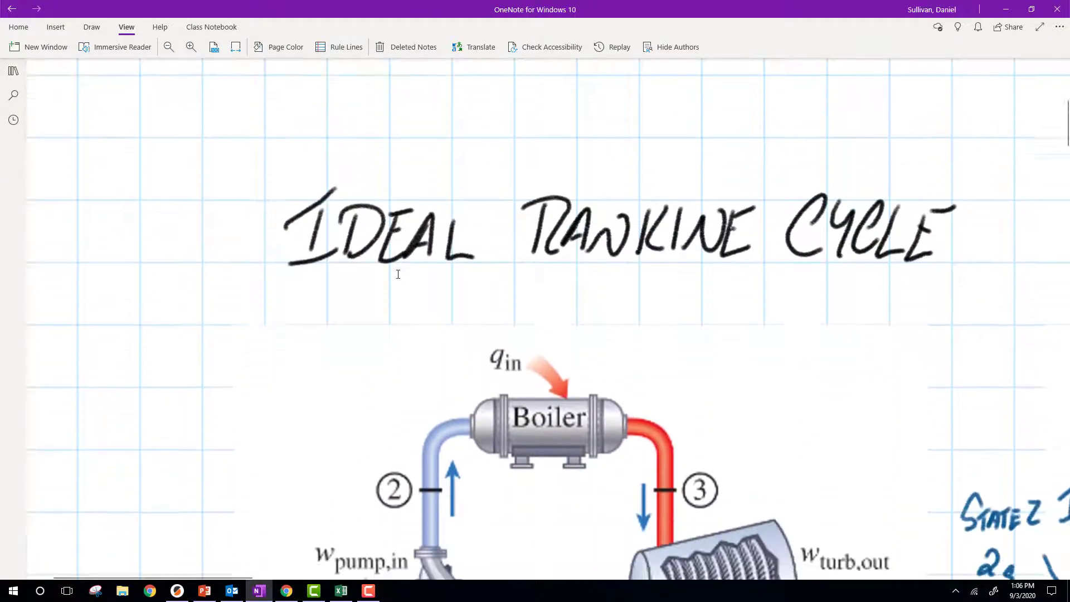
Step: Zoom the July 27 page back out until the Rankine cycle diagrams and the turbine equations fit side by side
left_click(168, 48)
left_click(169, 50)
left_click(169, 50)
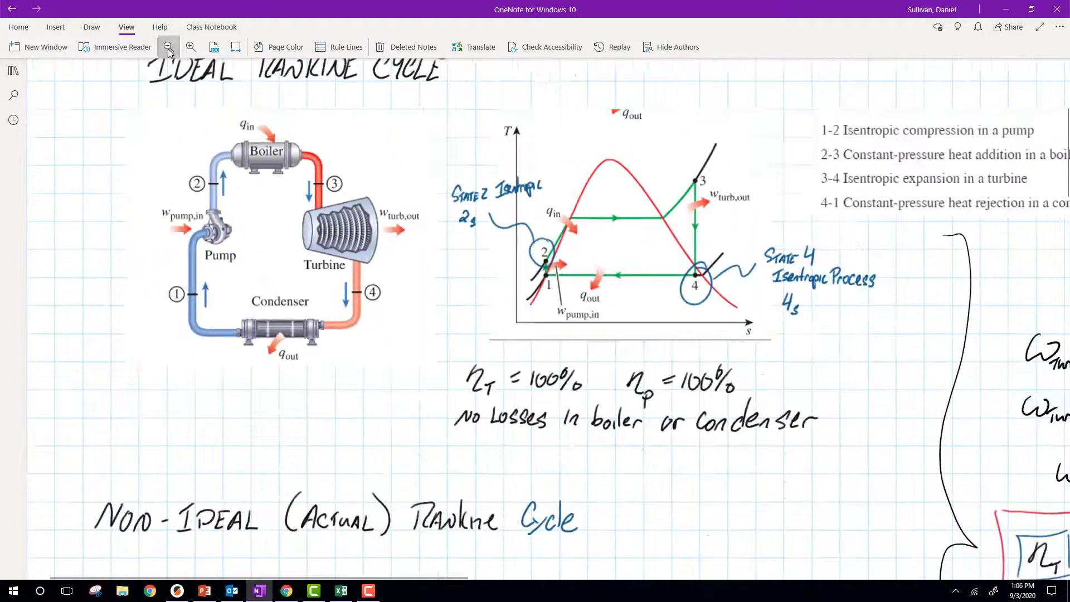
scroll(329, 265, "up", 3)
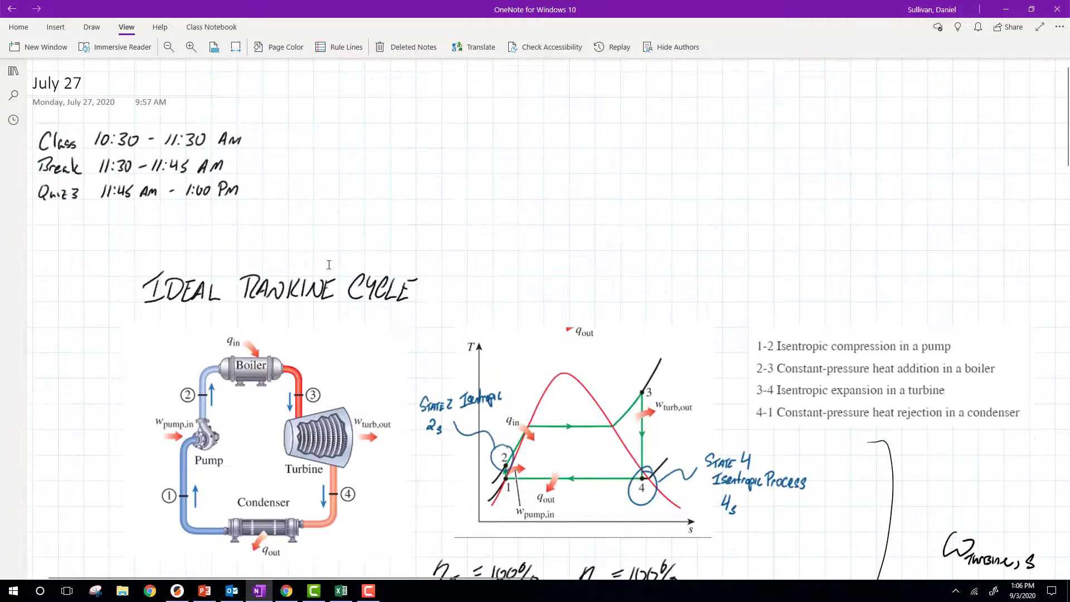
left_click(169, 49)
left_click(170, 50)
Step: Look through the July 27 notes from the ideal and non-ideal Rankine cycles to Section 10-4, ending back at the page title
scroll(343, 278, "down", 10)
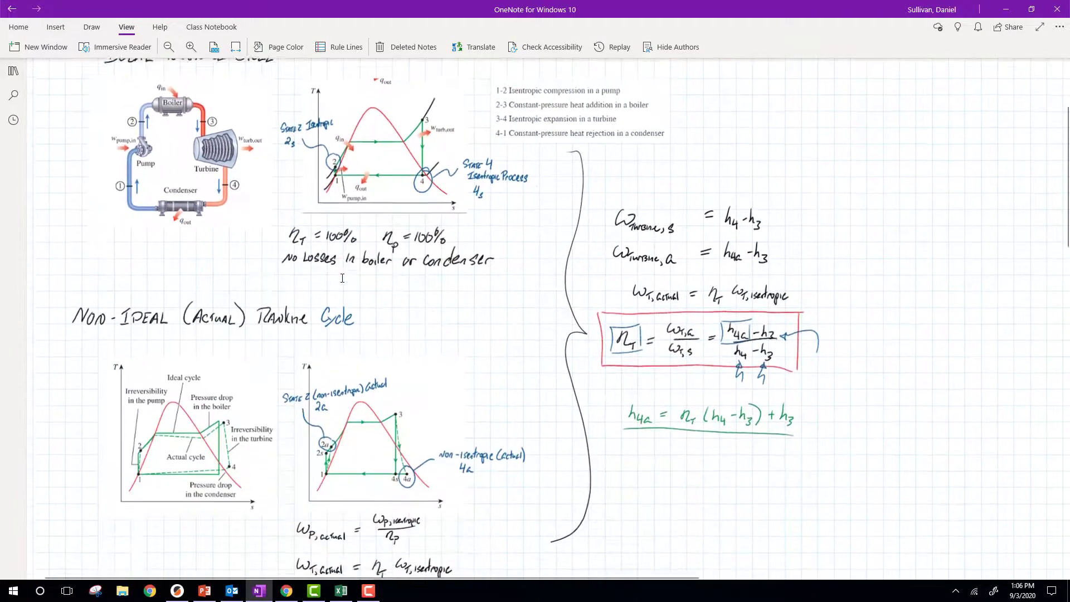
scroll(342, 278, "up", 10)
scroll(342, 278, "down", 10)
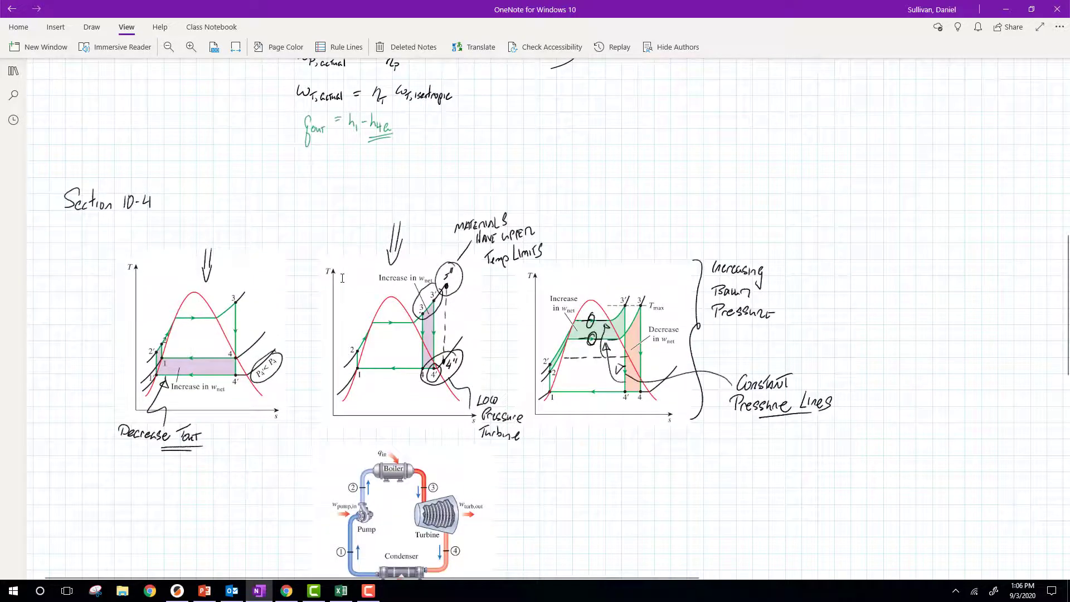
scroll(342, 277, "down", 5)
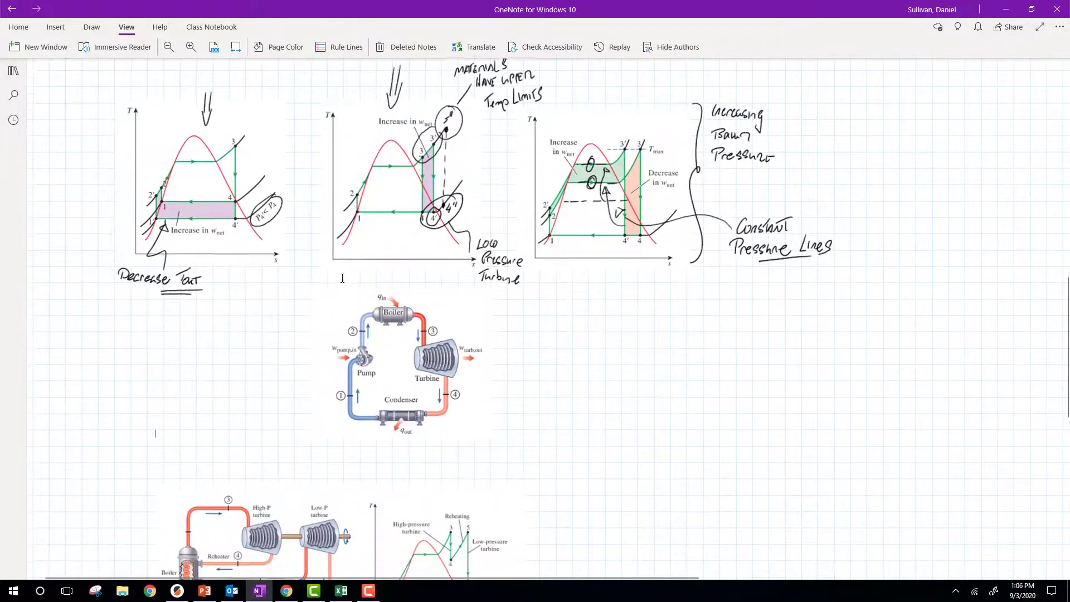
scroll(342, 278, "up", 15)
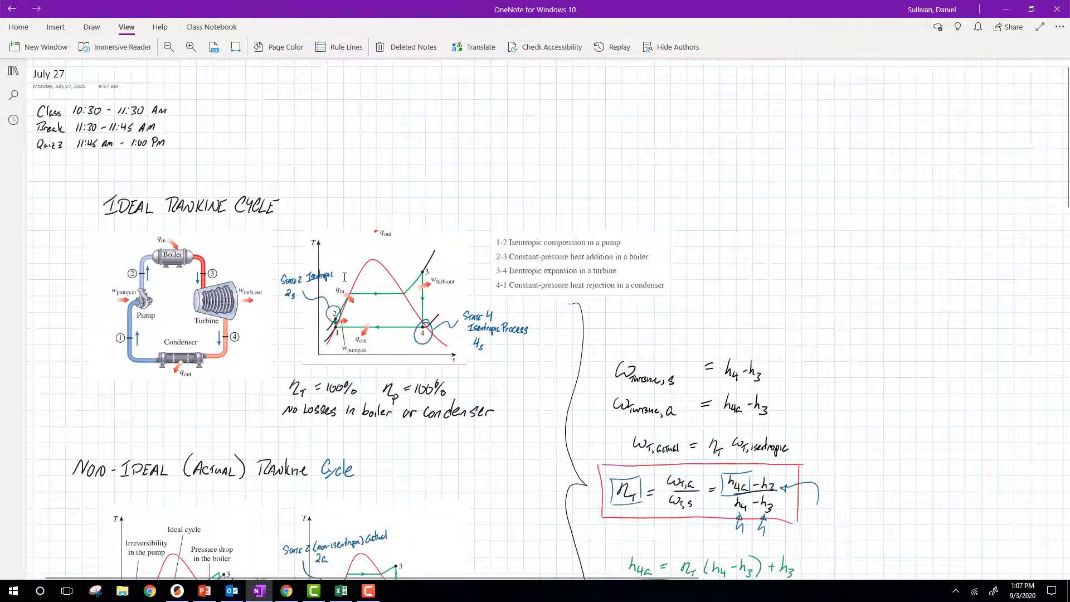
Step: Show the notebook navigation pane, expand the Collaboration Space and open its Breakout 1 section
left_click(13, 71)
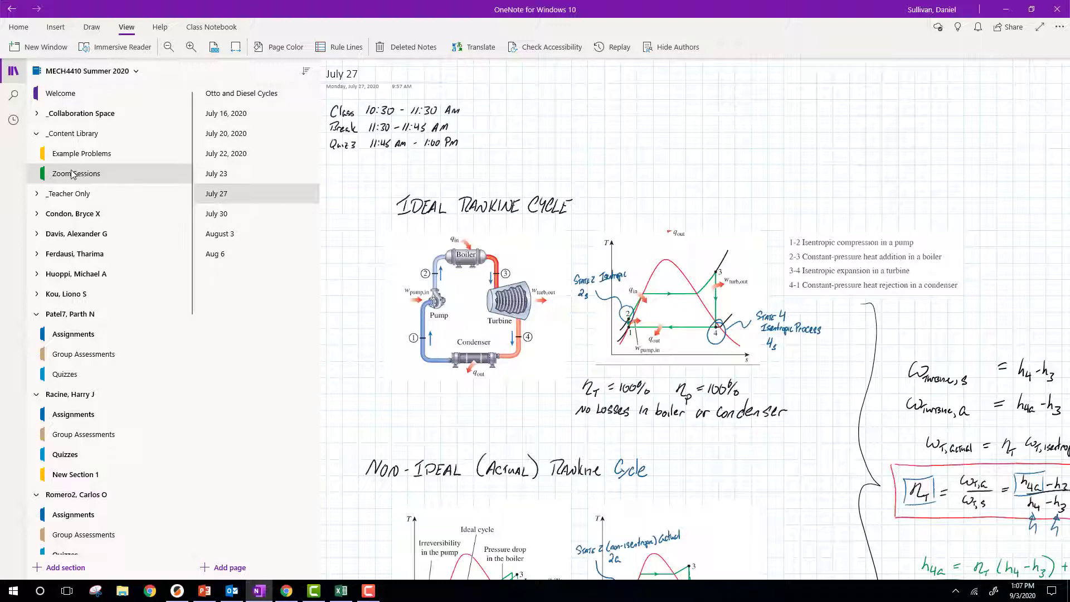
left_click(37, 114)
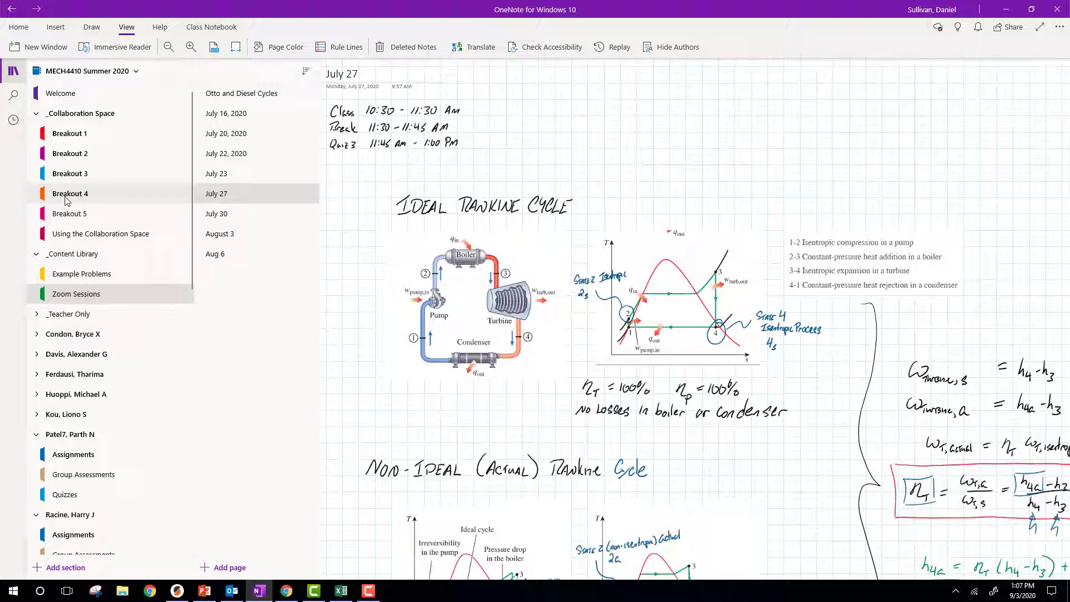
left_click(76, 137)
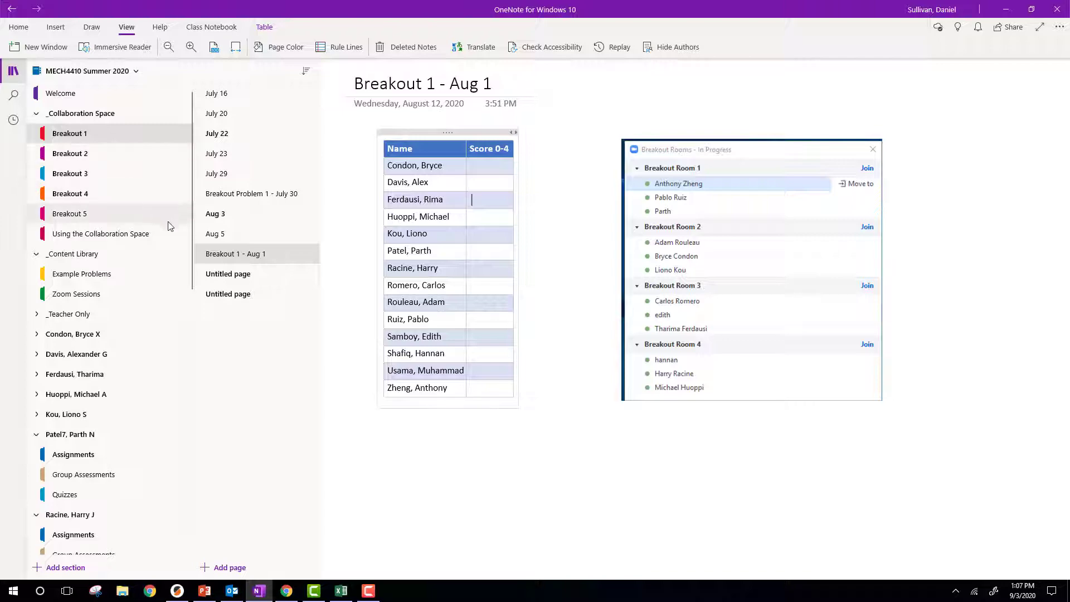
Step: Open Breakout 1's Aug 3 page and reposition the Breakout Rooms screenshot to the right of the vapor compression refrigeration problem
left_click(220, 212)
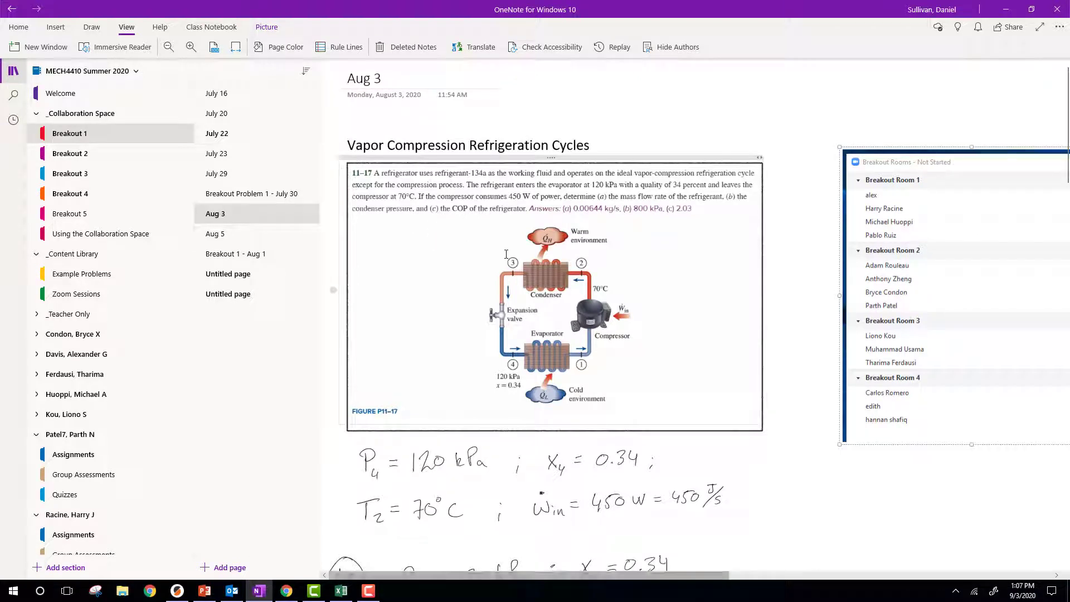
left_click_drag(901, 189, 720, 147)
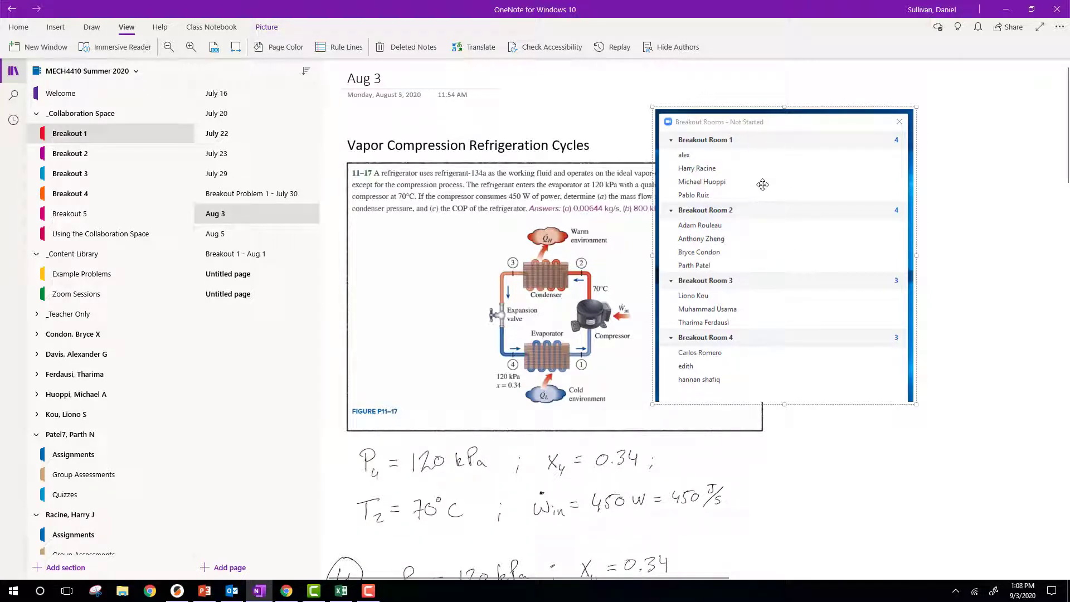
left_click_drag(763, 185, 936, 171)
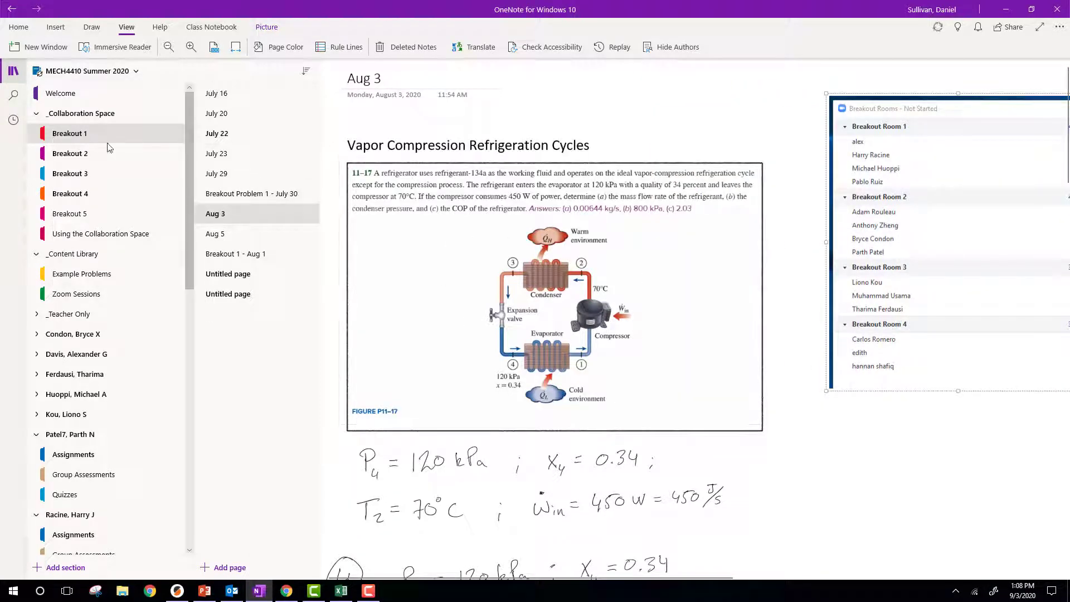
Step: Look through the handwritten solution to problem 11-17 on Breakout 1's Aug 3 page
scroll(464, 311, "down", 10)
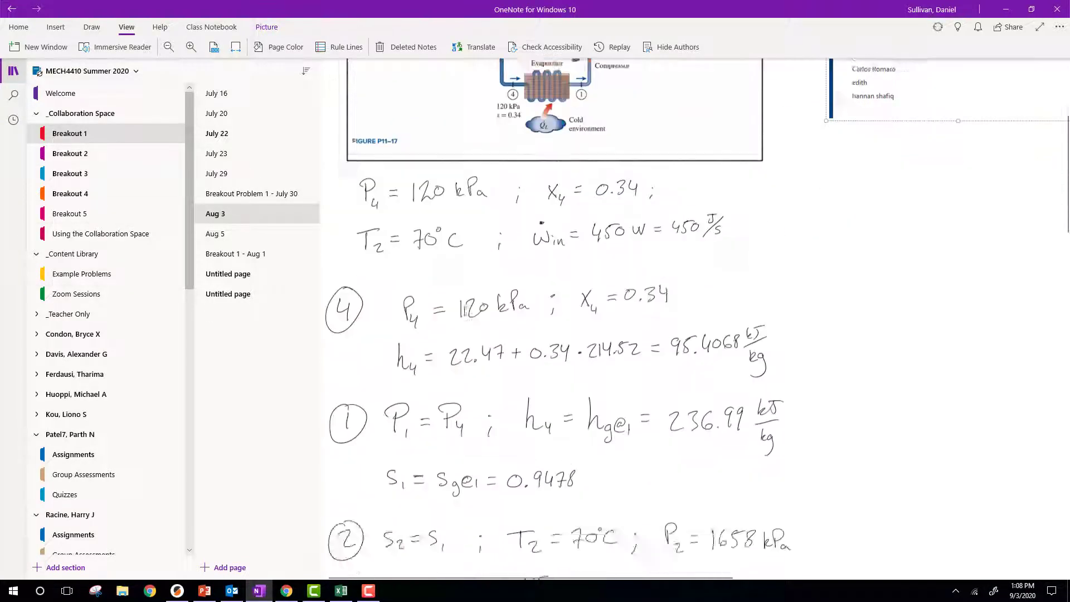
scroll(465, 311, "down", 4)
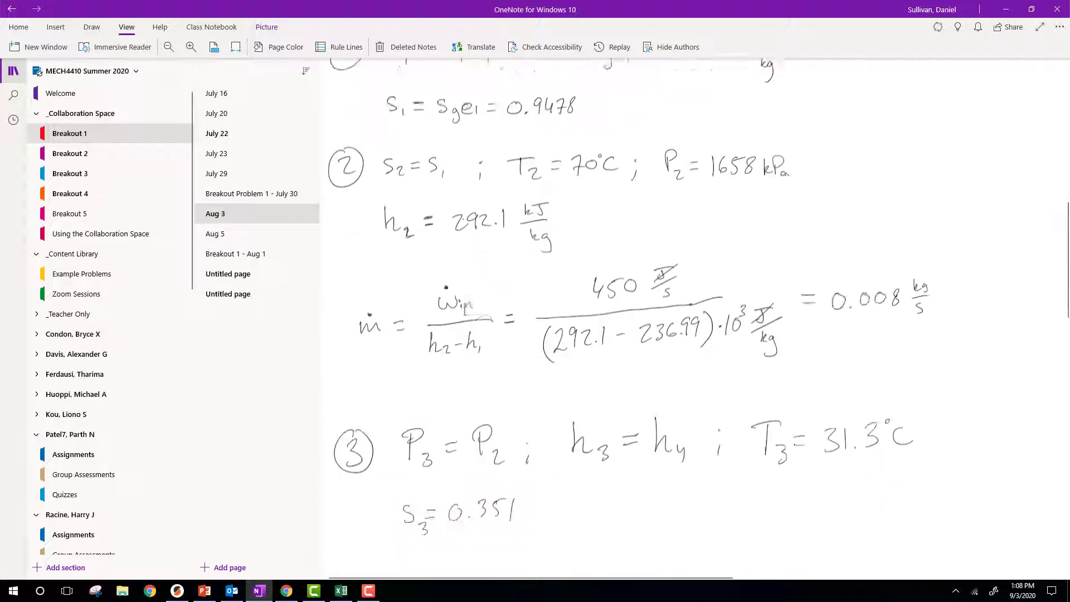
scroll(464, 311, "up", 8)
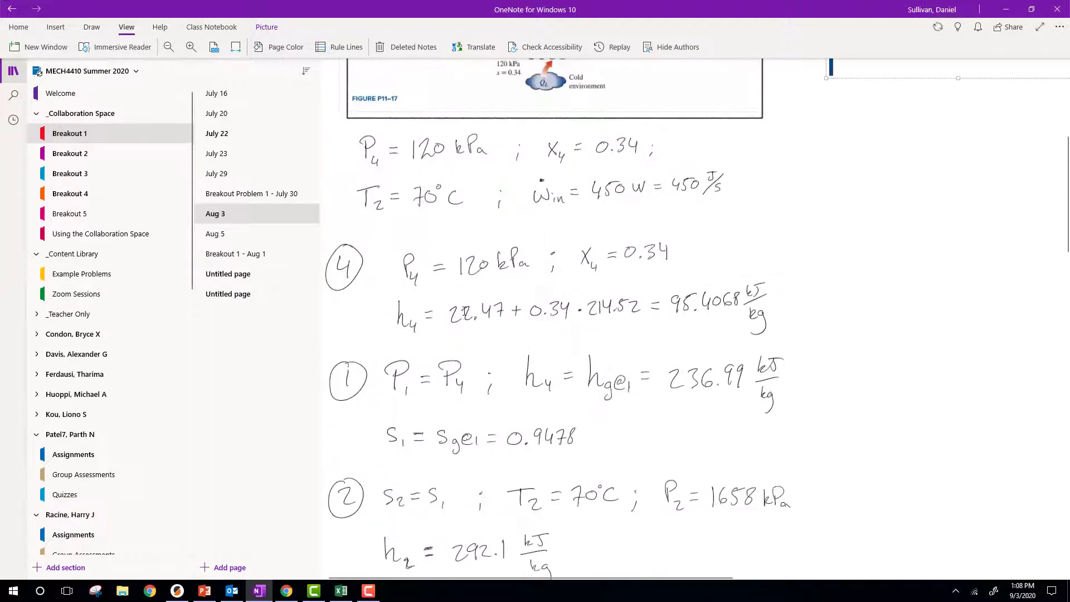
scroll(464, 311, "up", 3)
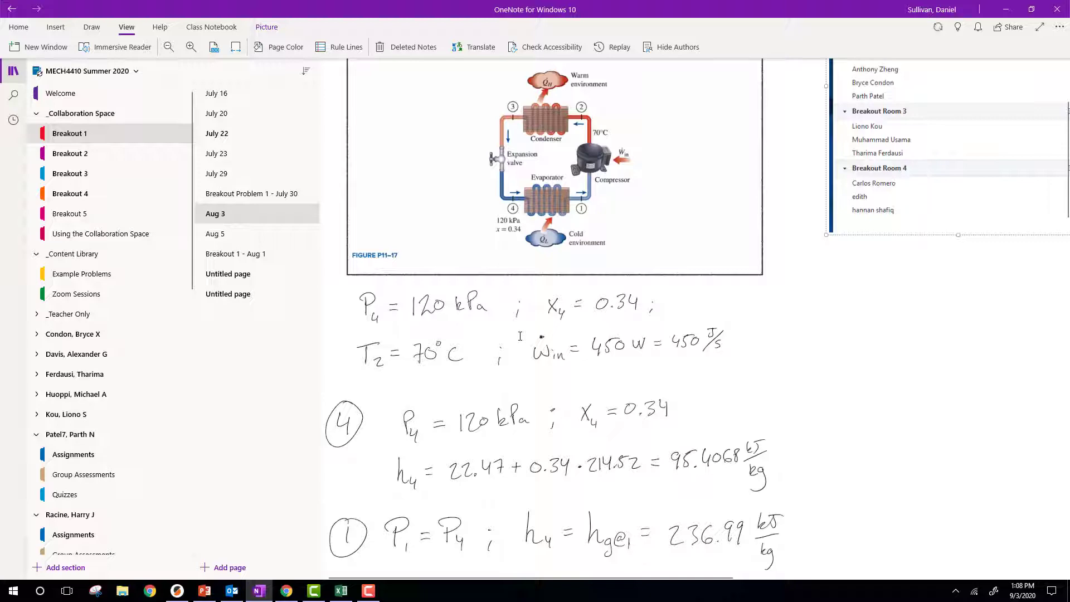
scroll(520, 336, "down", 3)
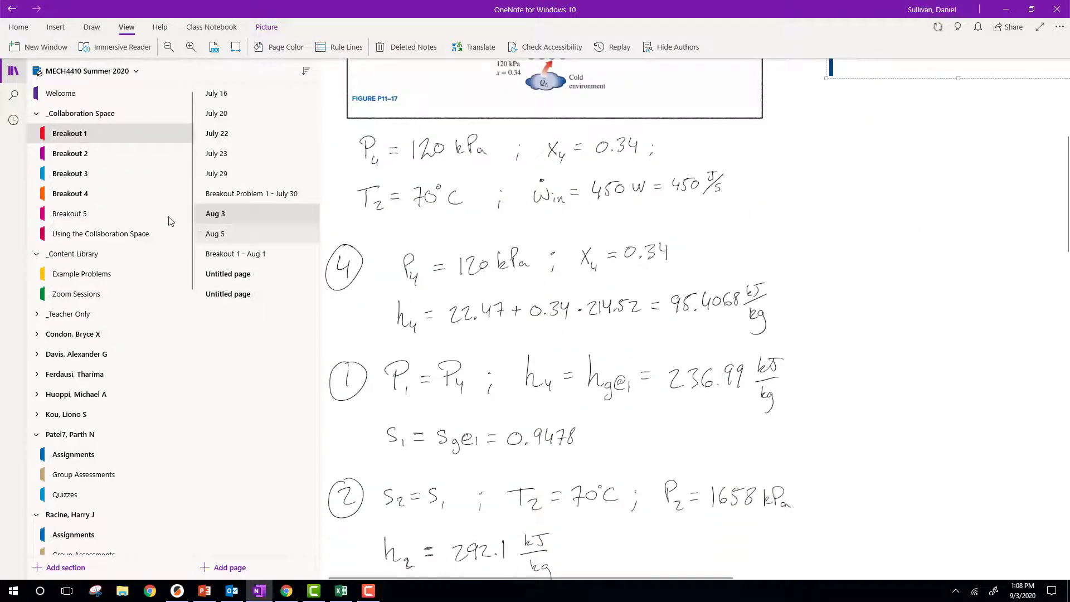
Step: Open the Aug 3 page in the Breakout 2 section and look over its refrigeration and heat pump problems
left_click(89, 152)
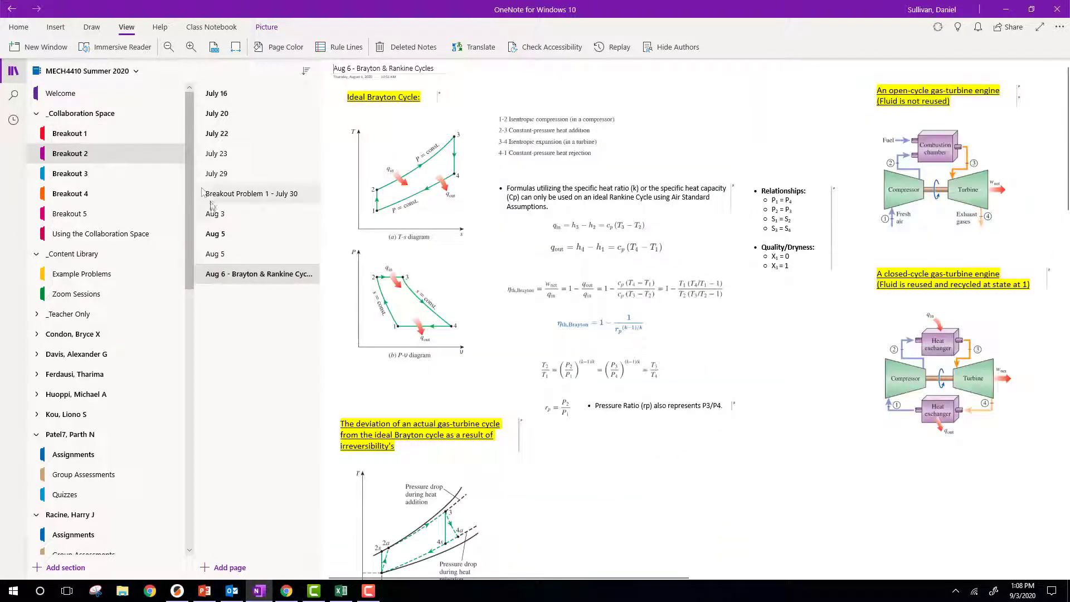
left_click(214, 212)
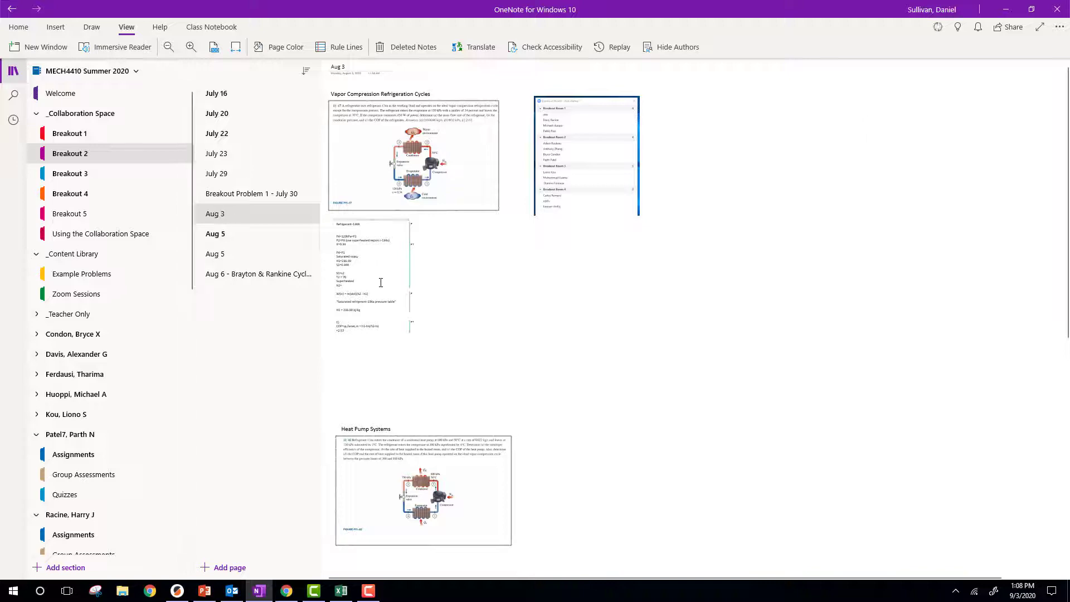
scroll(413, 340, "down", 4)
scroll(413, 340, "up", 3)
scroll(413, 341, "up", 1)
Step: Zoom in on the typed Refrigerant-134A solution and its author marks below the problem on Breakout 2's Aug 3 page
left_click(191, 48)
left_click(191, 48)
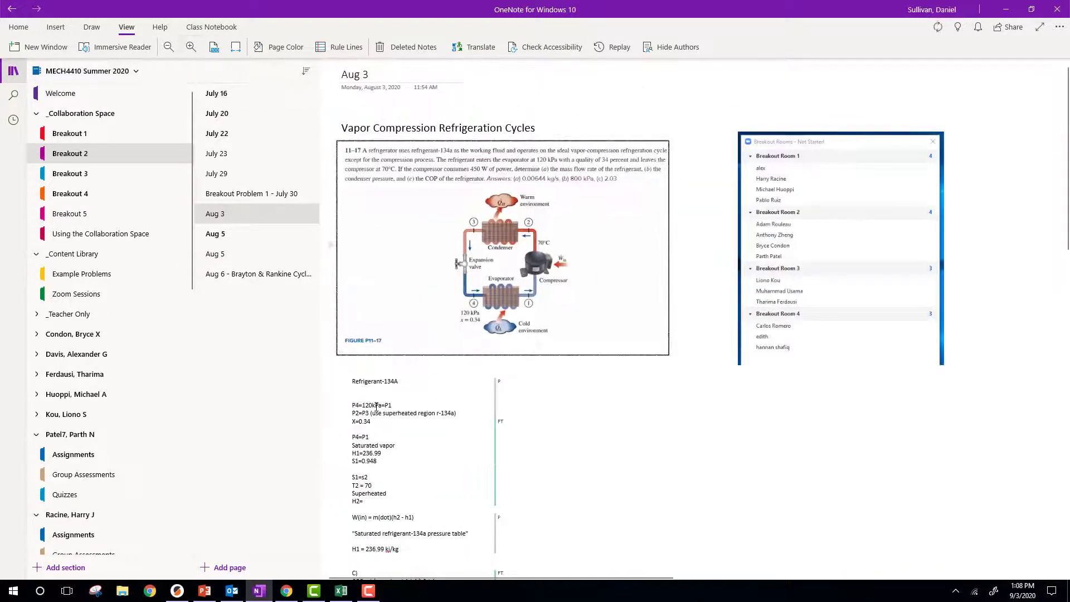
scroll(431, 244, "down", 4)
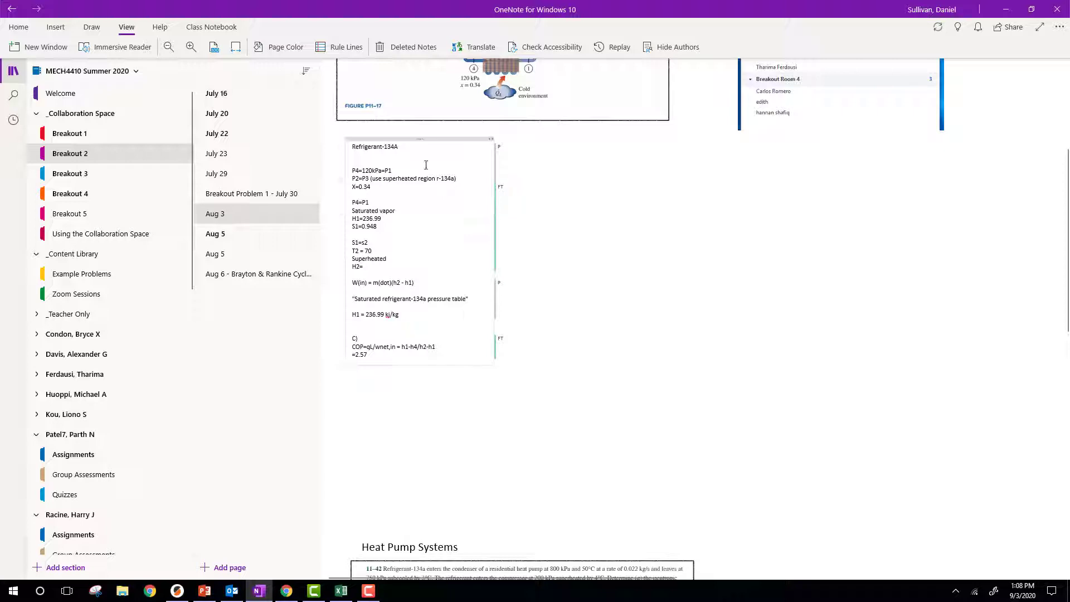
left_click(192, 48)
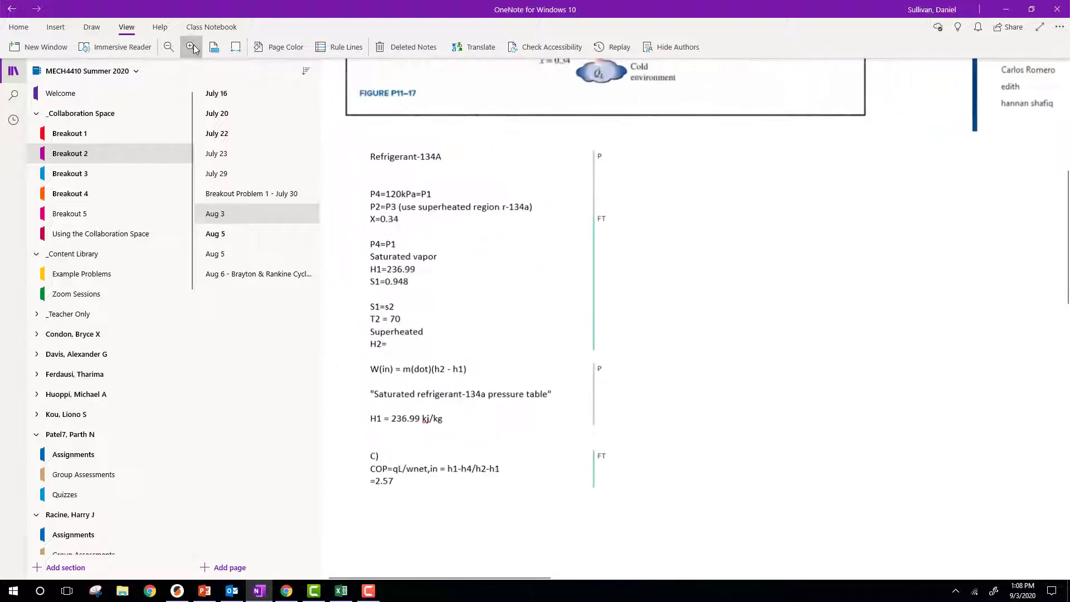
left_click(192, 48)
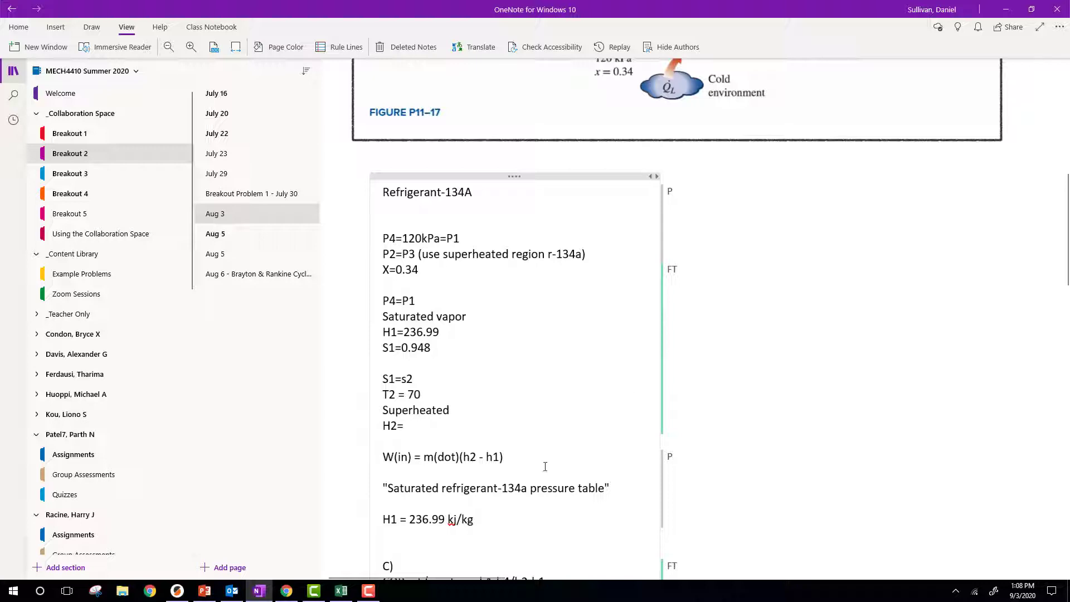
Step: View the Breakout Rooms screenshot on Breakout 2's Aug 3 page to check the student assignments for each room
left_click_drag(417, 573, 574, 574)
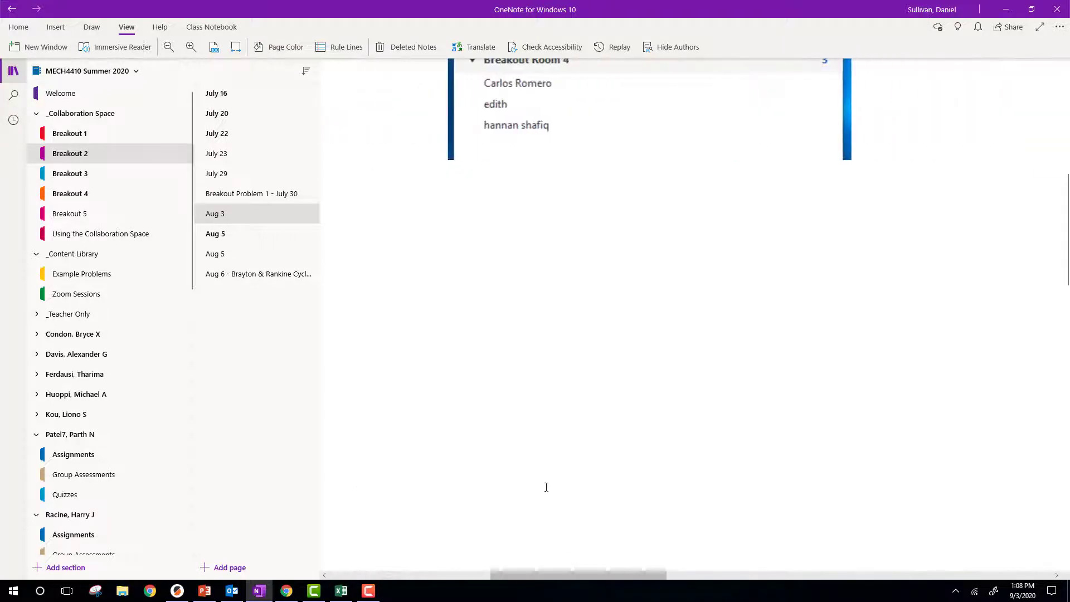
scroll(544, 468, "up", 4)
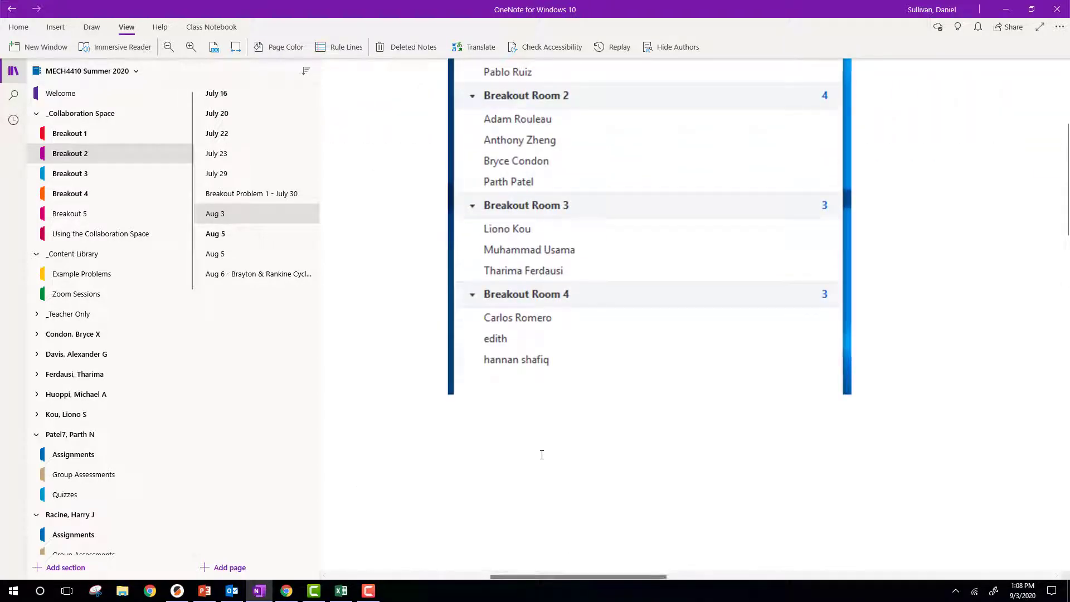
scroll(542, 453, "up", 1)
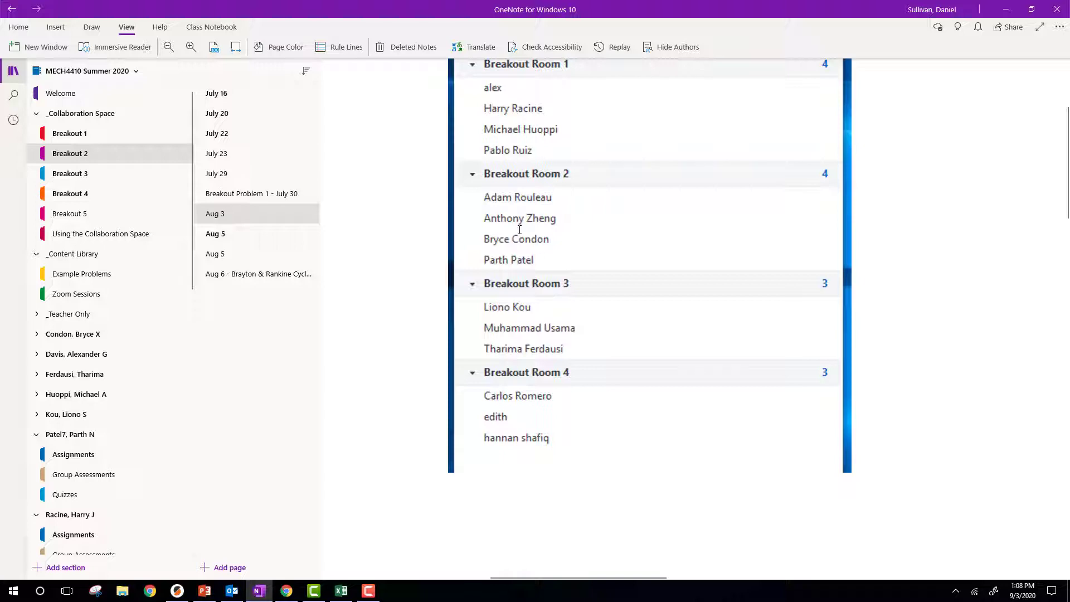
scroll(519, 229, "up", 1)
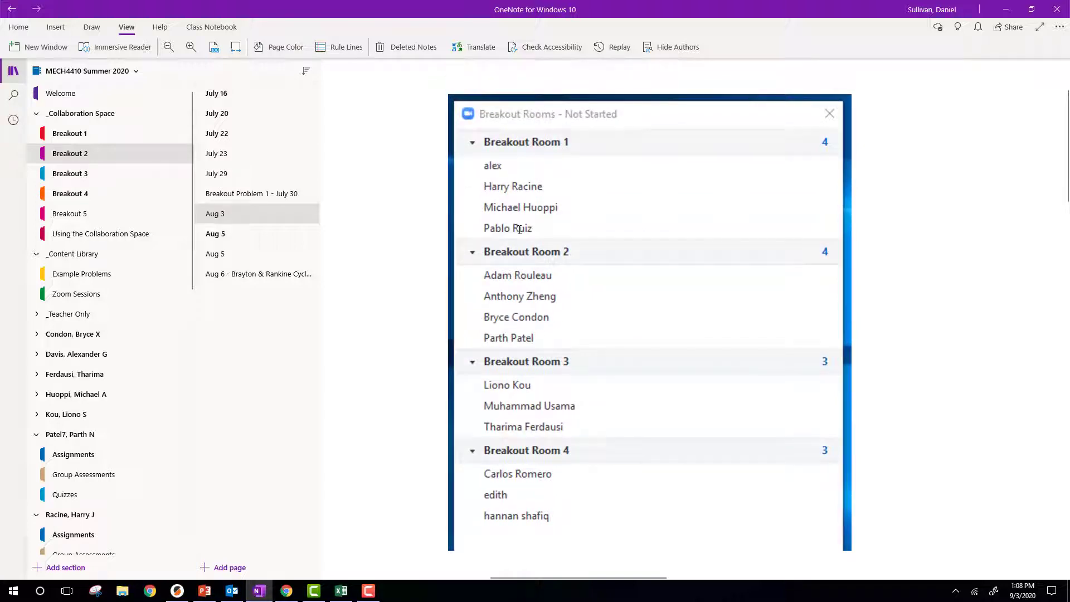
Step: Look over problem 11-17, its typed solution and the Breakout Rooms screenshot together on Breakout 2's Aug 3 page
scroll(520, 229, "down", 1)
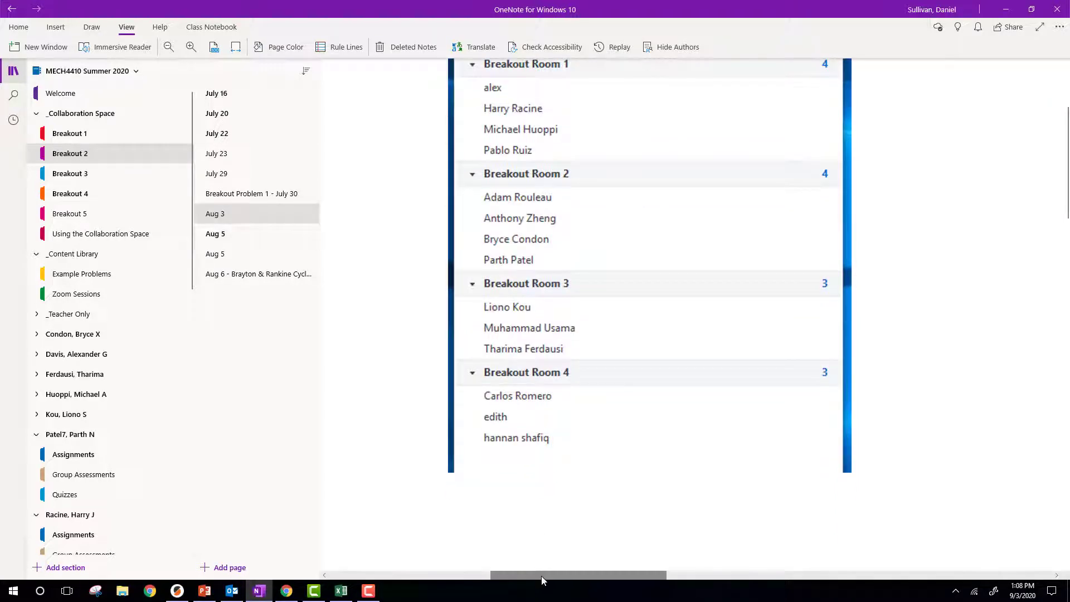
left_click_drag(540, 576, 370, 585)
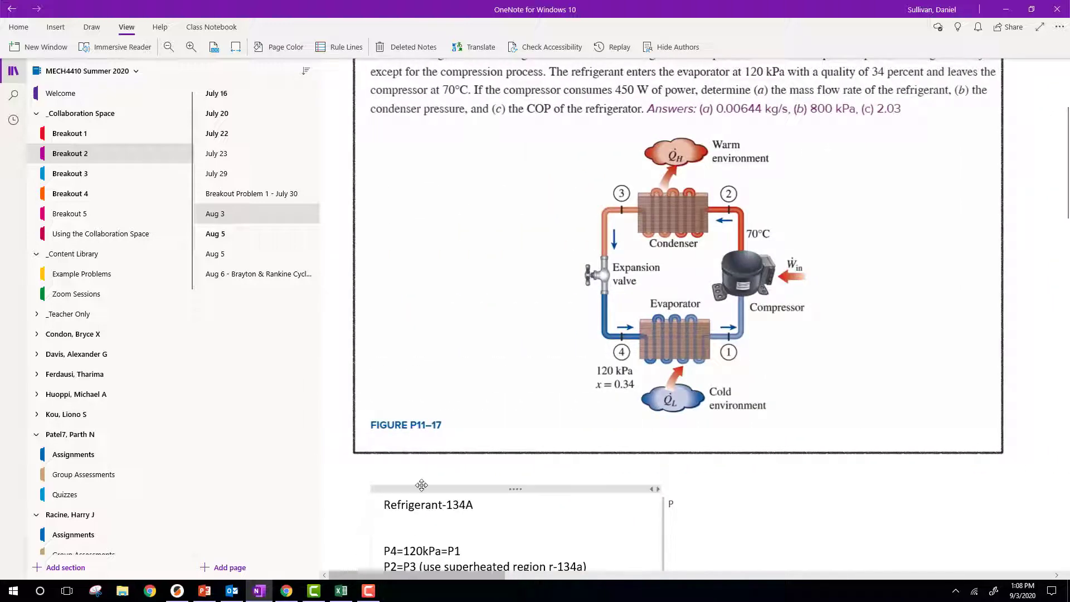
scroll(422, 485, "up", 3)
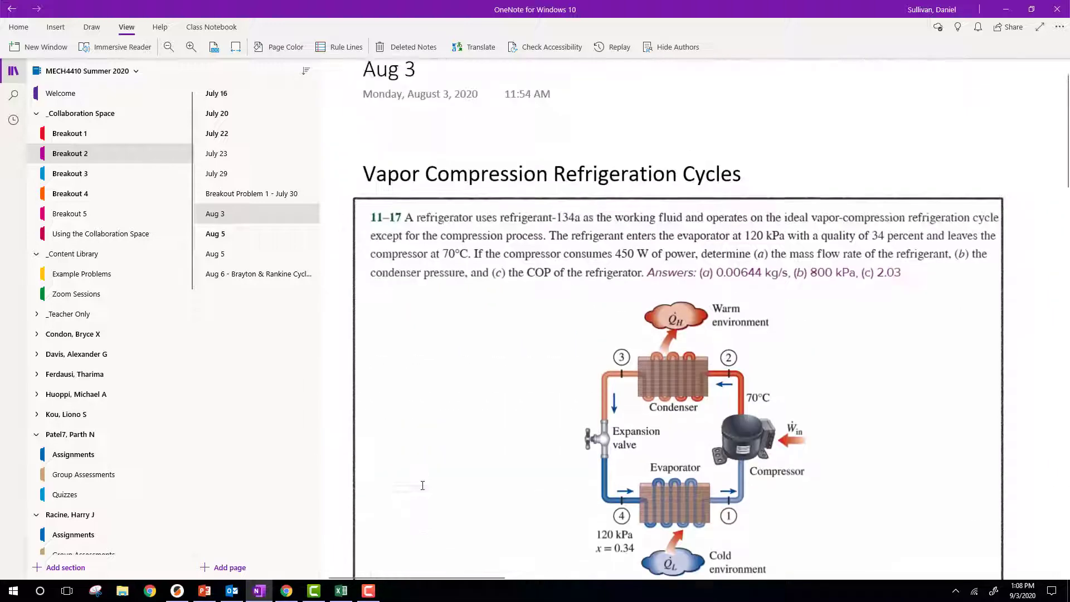
scroll(422, 485, "down", 5)
scroll(422, 485, "down", 3)
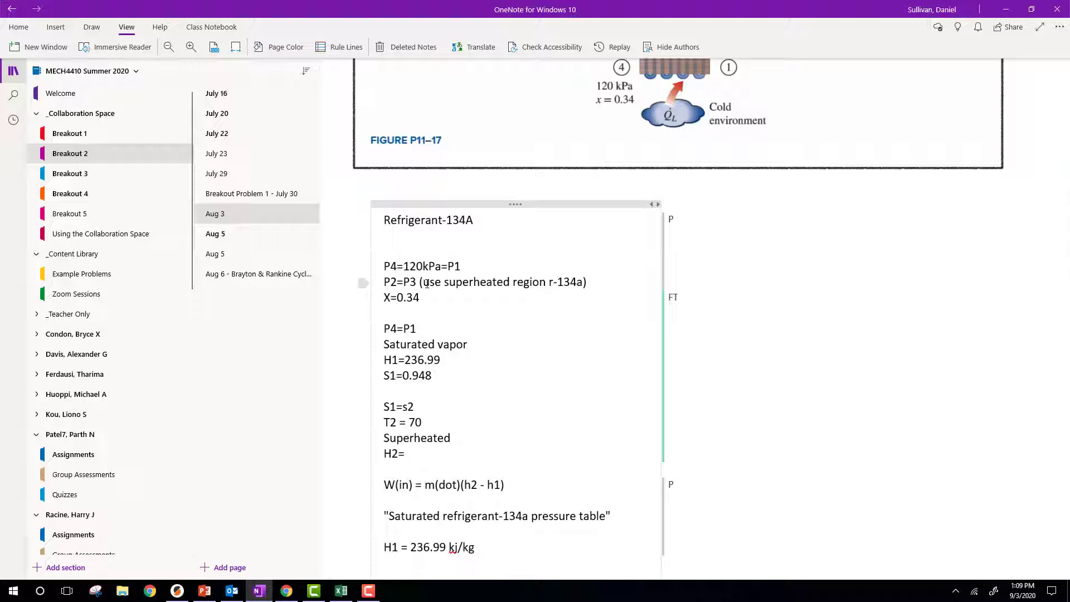
left_click(167, 50)
left_click(167, 49)
scroll(469, 303, "up", 3)
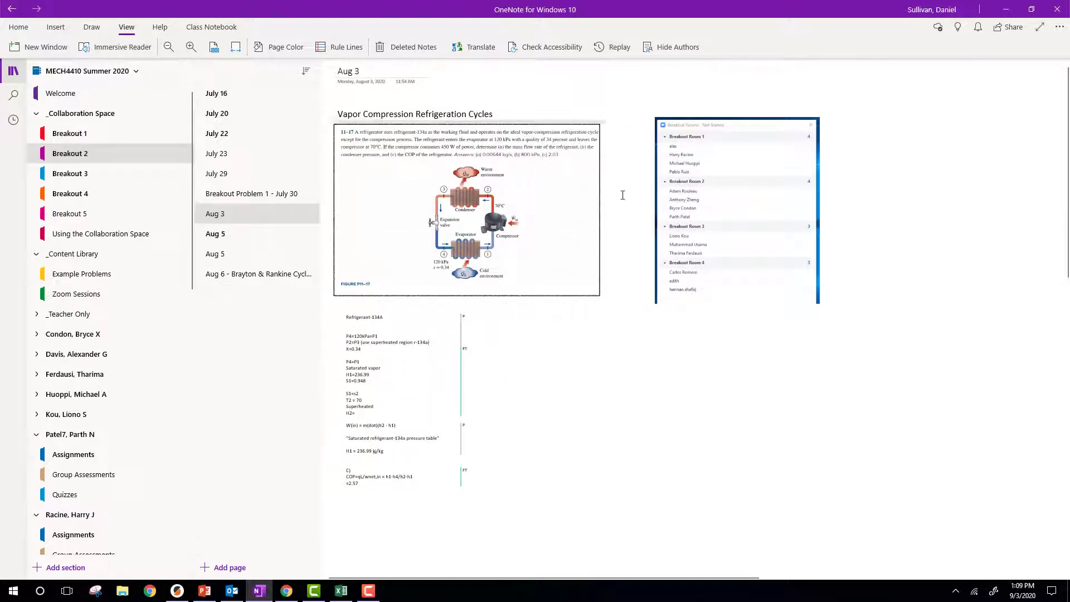
right_click(709, 151)
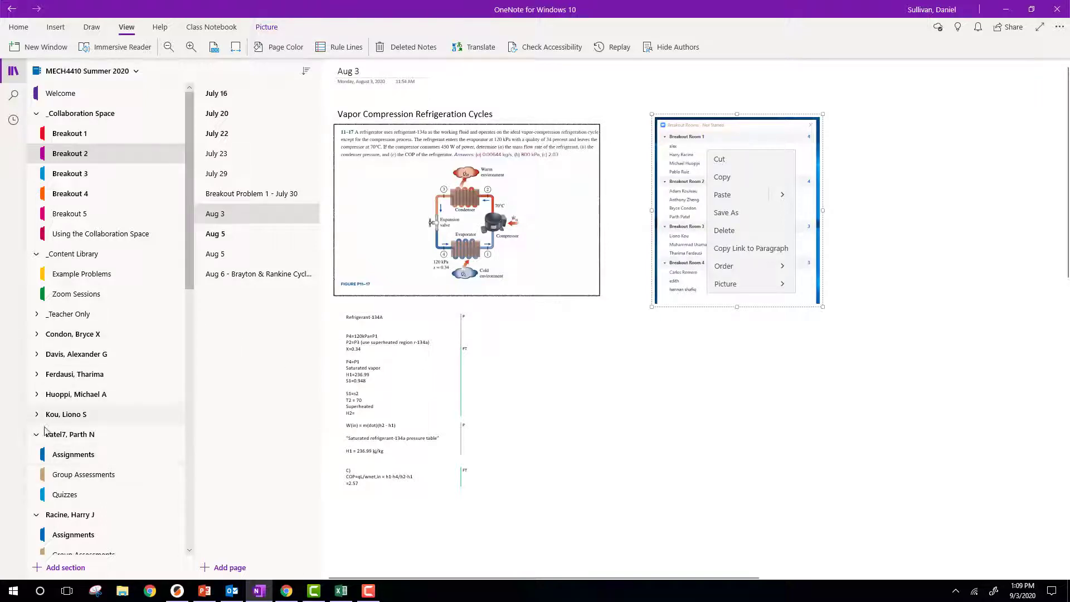
Step: Open the Group Assessments section of the student whose sections are expanded and view the Aug 3 - Breakout Room Assessment page
scroll(38, 339, "down", 3)
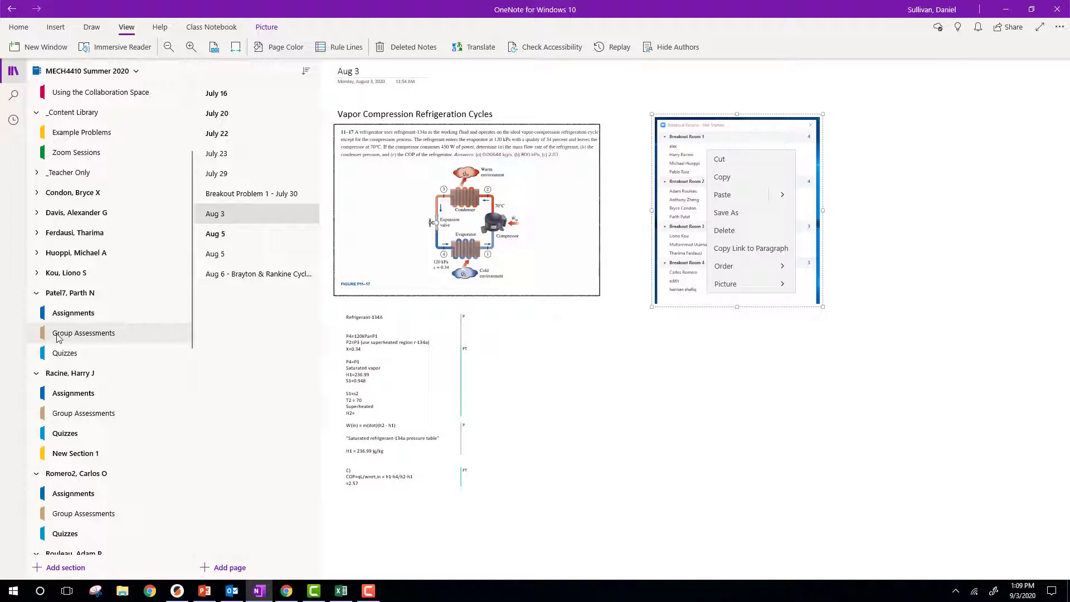
left_click(58, 338)
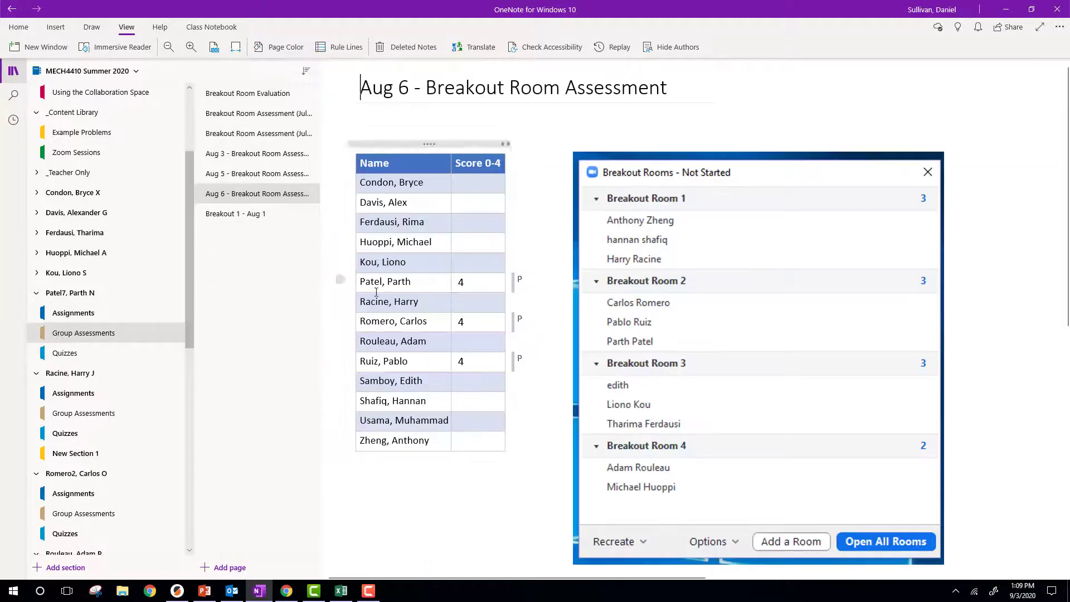
left_click(252, 155)
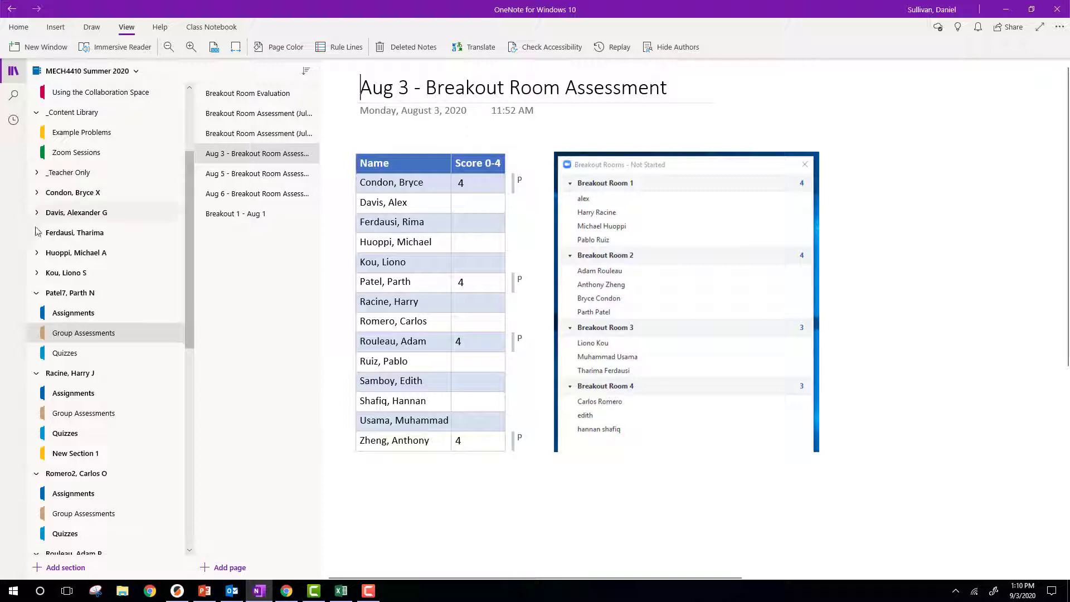
Step: Collapse the student's sections, open Using the Teacher Only Space under _Teacher Only, and widen the page list to show full titles
left_click(36, 297)
left_click(68, 172)
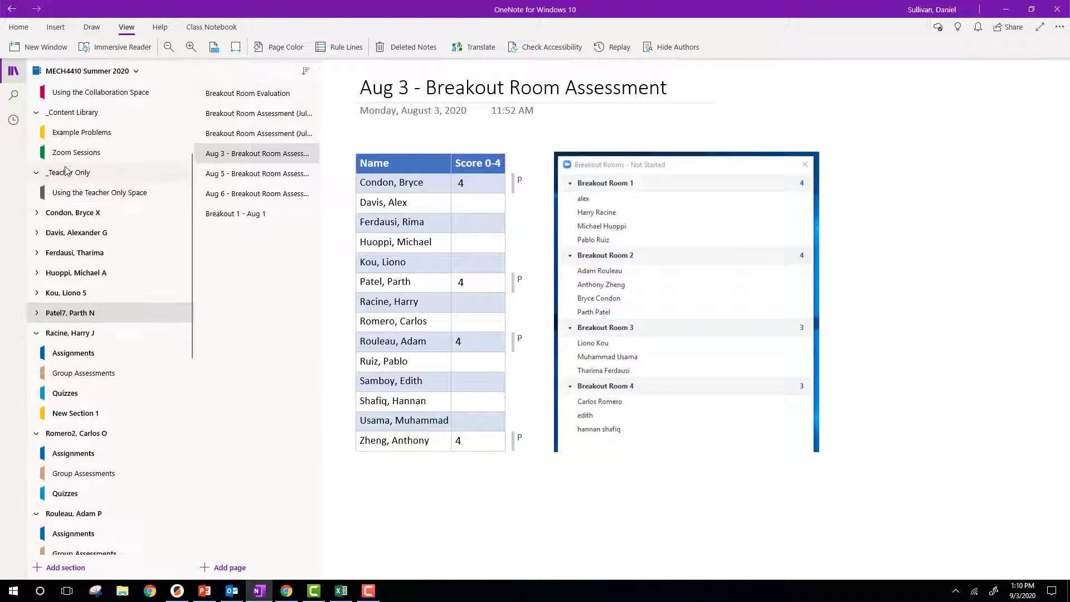
left_click(74, 195)
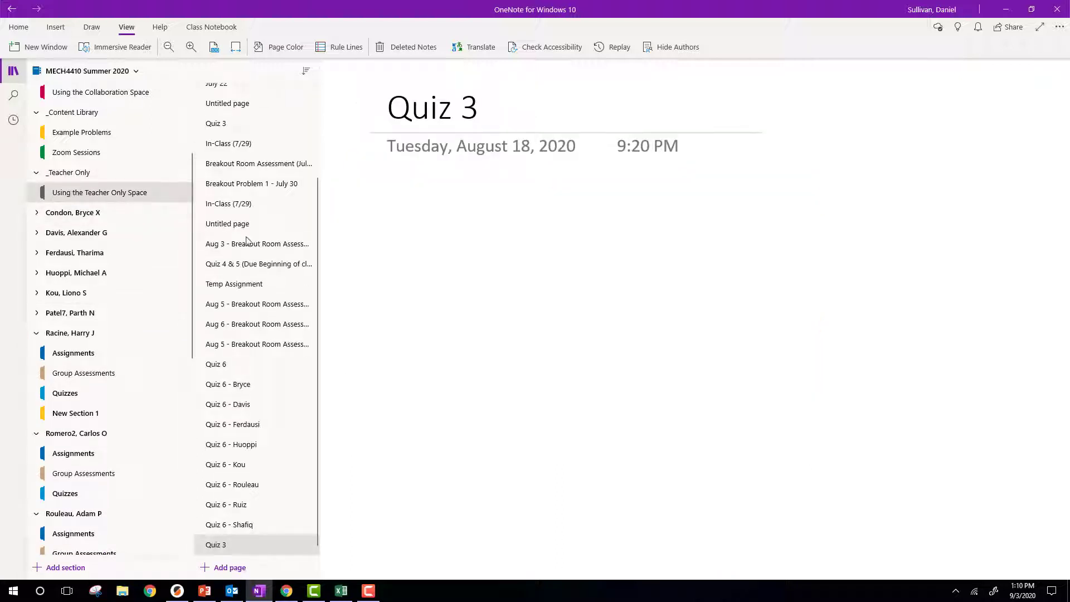
left_click_drag(318, 247, 411, 246)
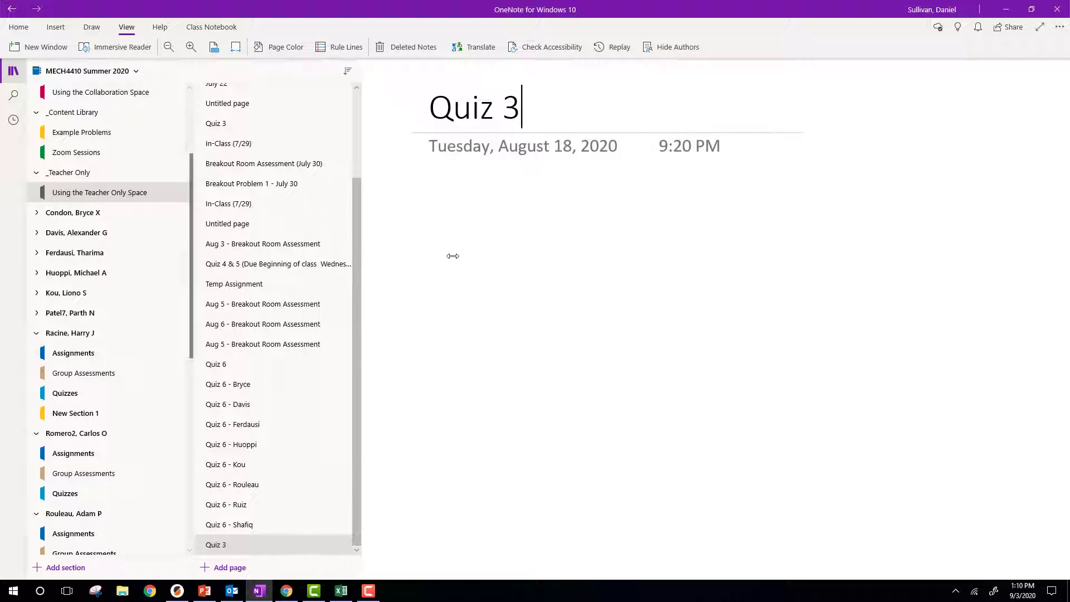
Step: Add a page titled "Demo for distribution" to the Using the Teacher Only Space section
left_click(228, 569)
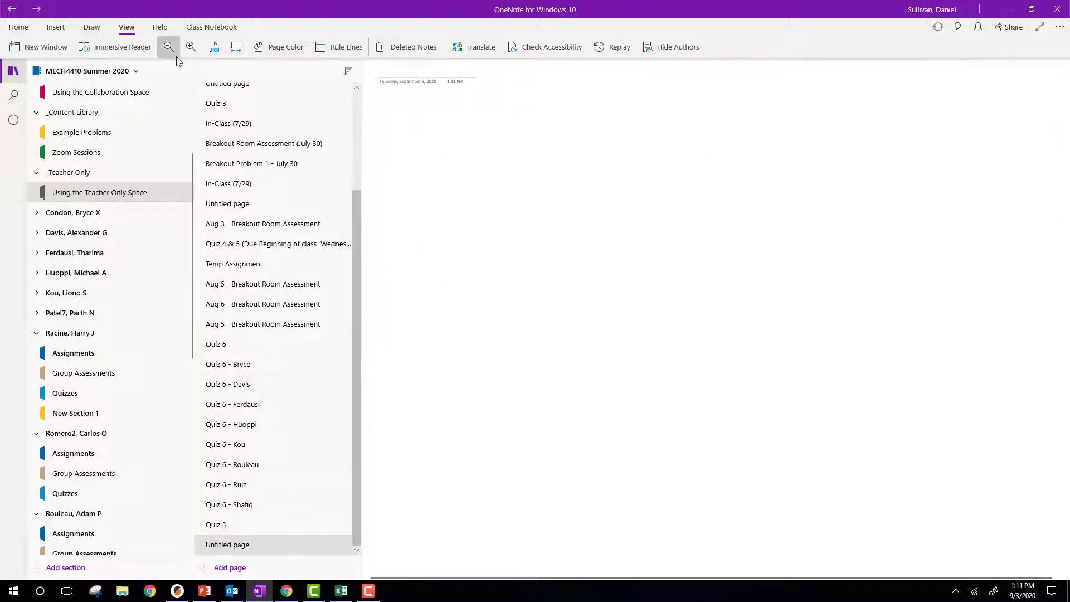
left_click(192, 47)
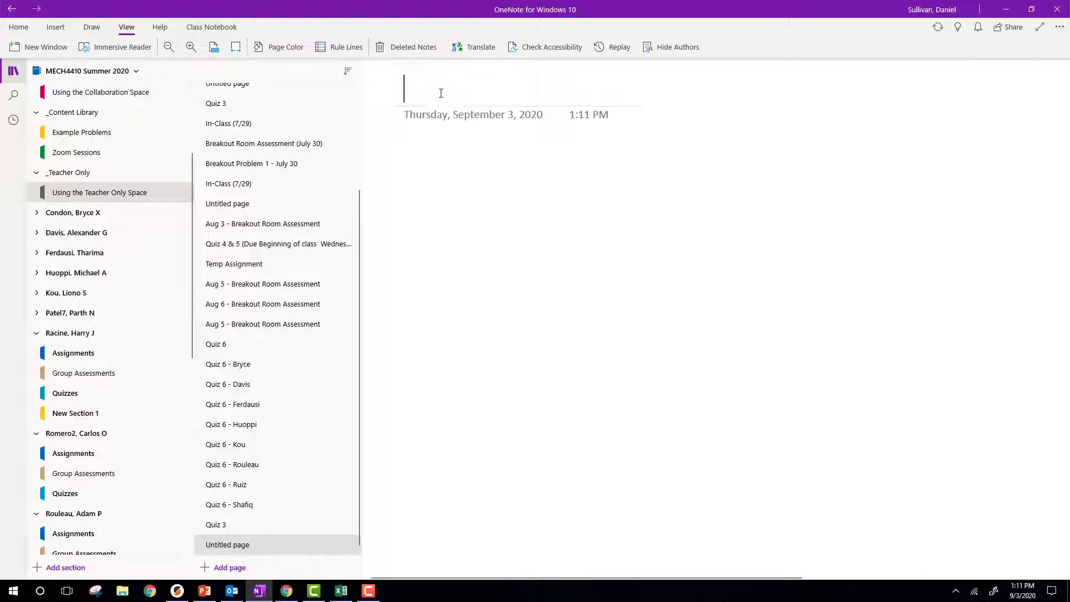
type("Demo f")
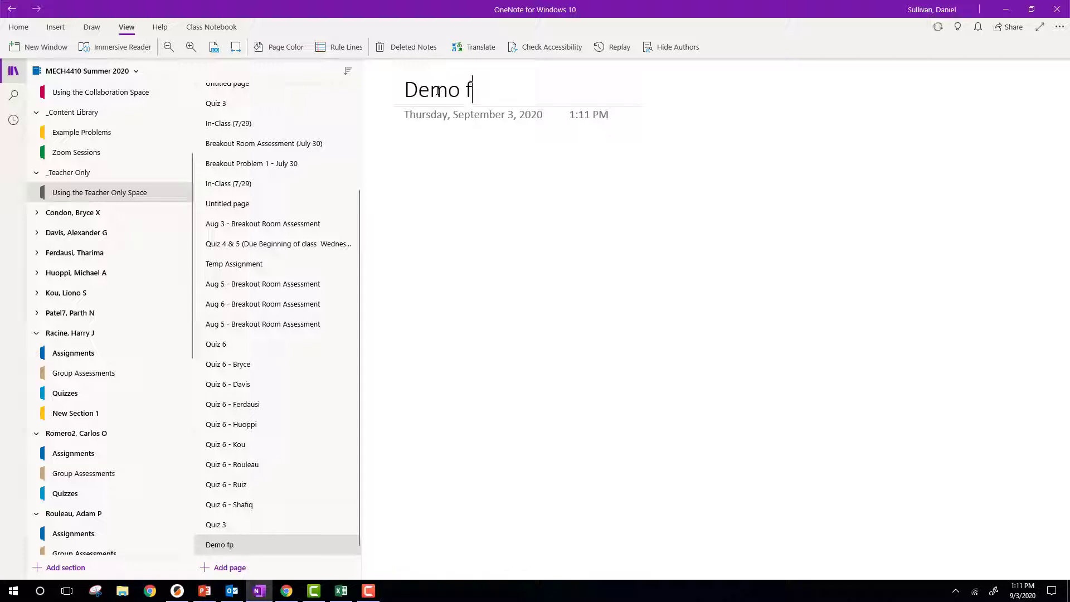
type("or distribution")
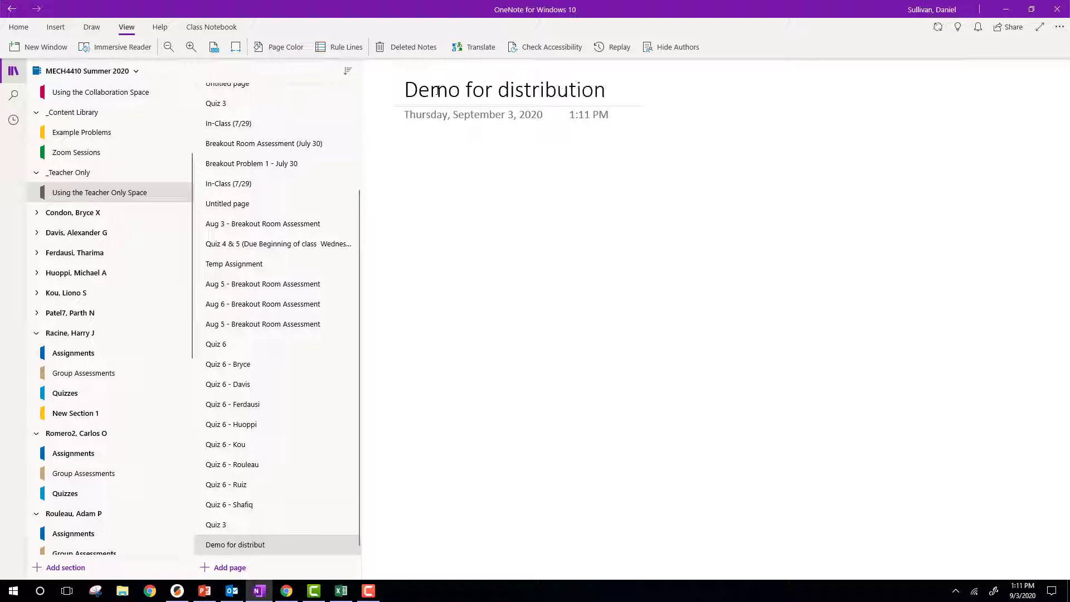
key("Return")
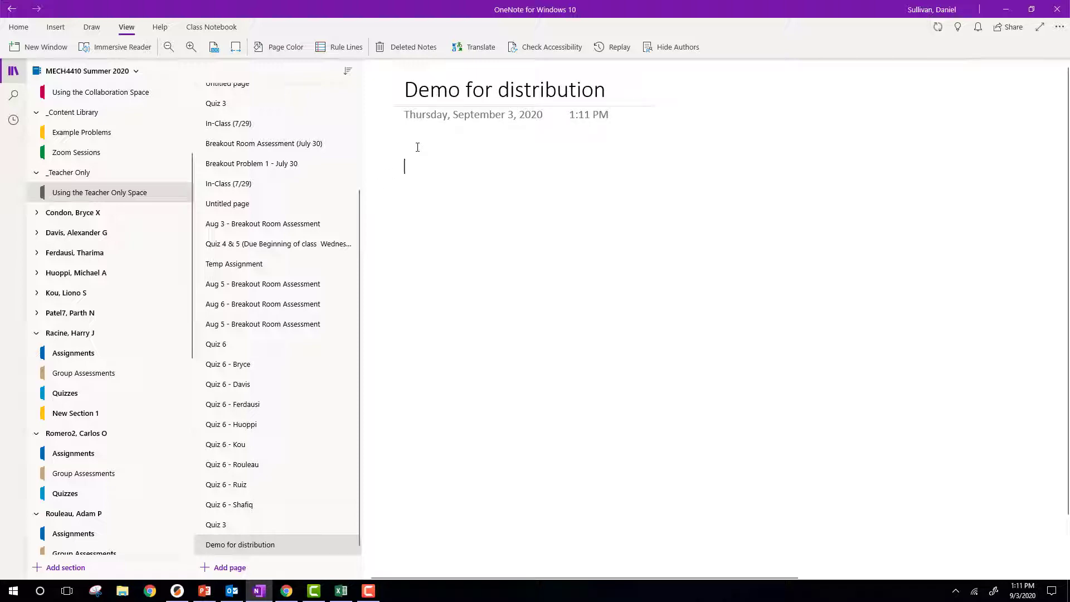
Step: Insert Holybro_Kakute_F7_AIO_Manual.pdf from the desktop into the page as a printout, and restore OneNote to full screen
left_click_drag(478, 7, 641, 20)
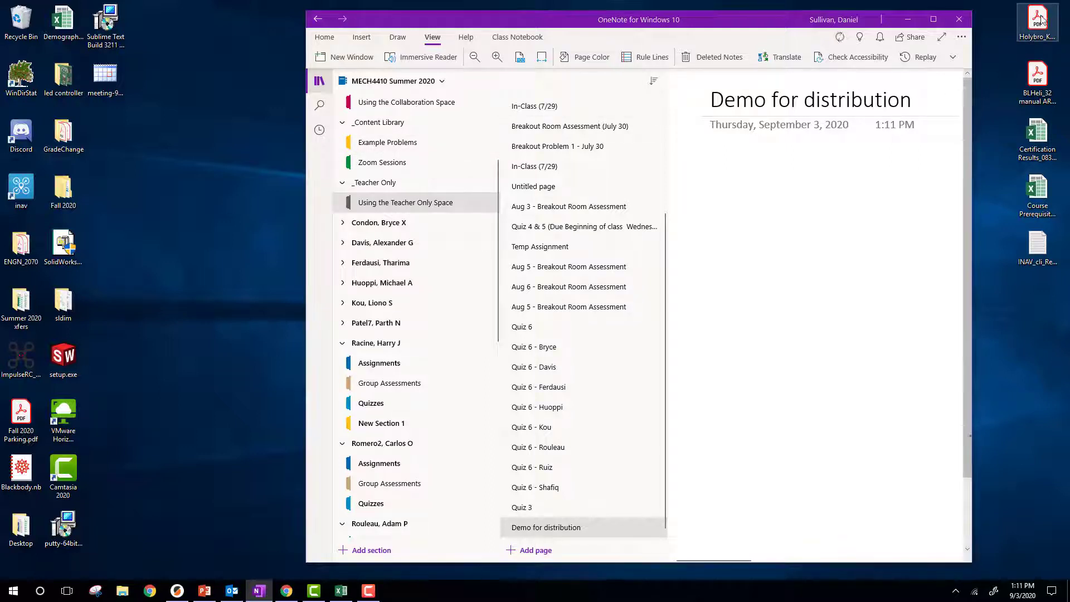
left_click_drag(1041, 20, 739, 217)
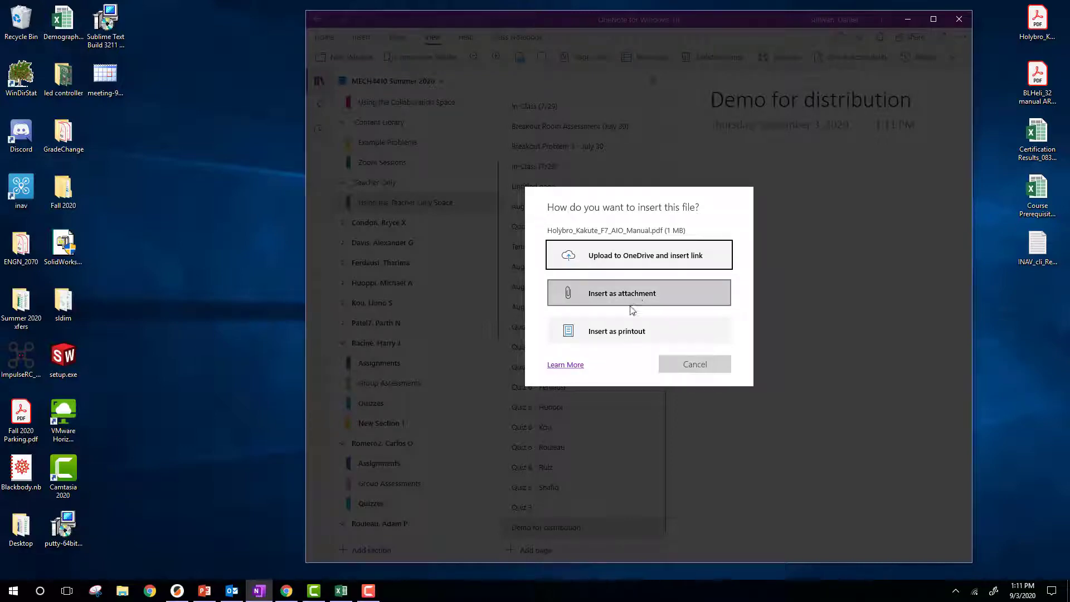
left_click(617, 332)
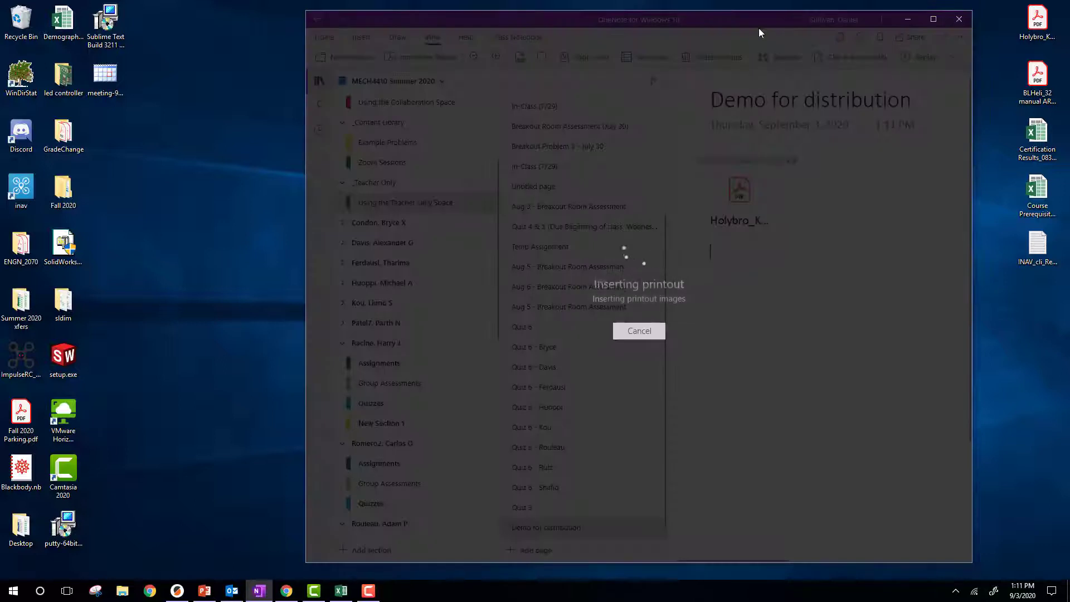
left_click_drag(742, 21, 586, 21)
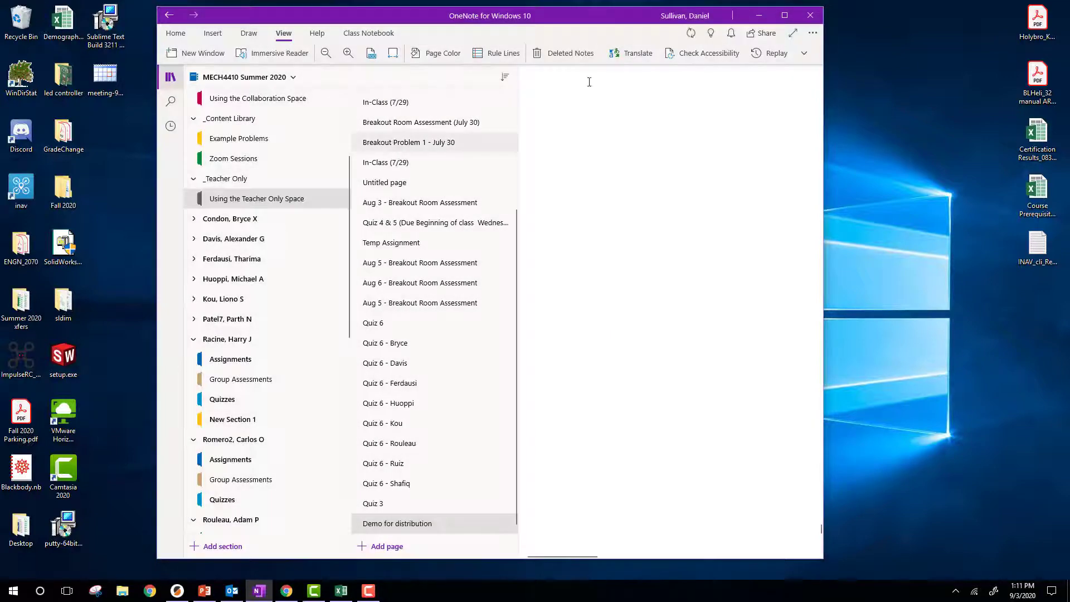
left_click(785, 15)
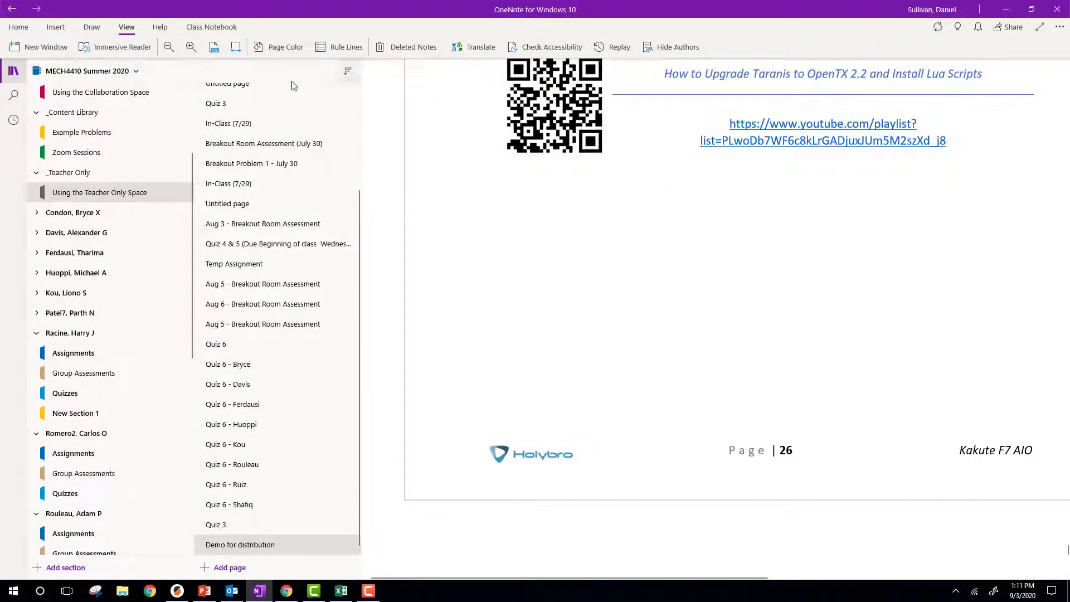
Step: Draw a rectangle beside the Kakute F7 AIO title on the manual's cover, extending past the cover's right edge
left_click(167, 51)
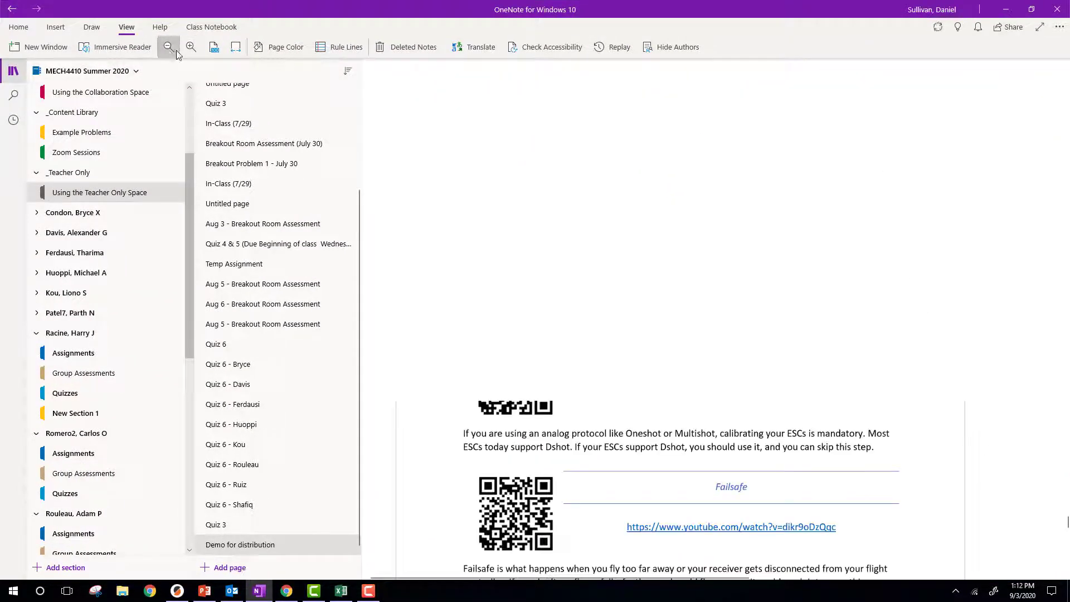
scroll(727, 301, "up", 10)
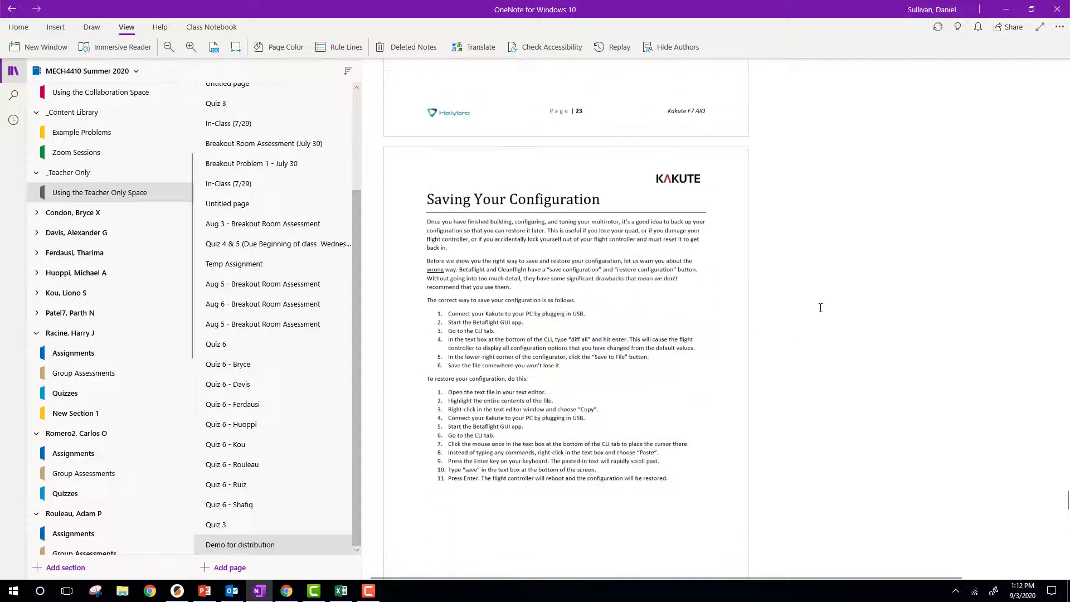
left_click_drag(1064, 495, 1065, 76)
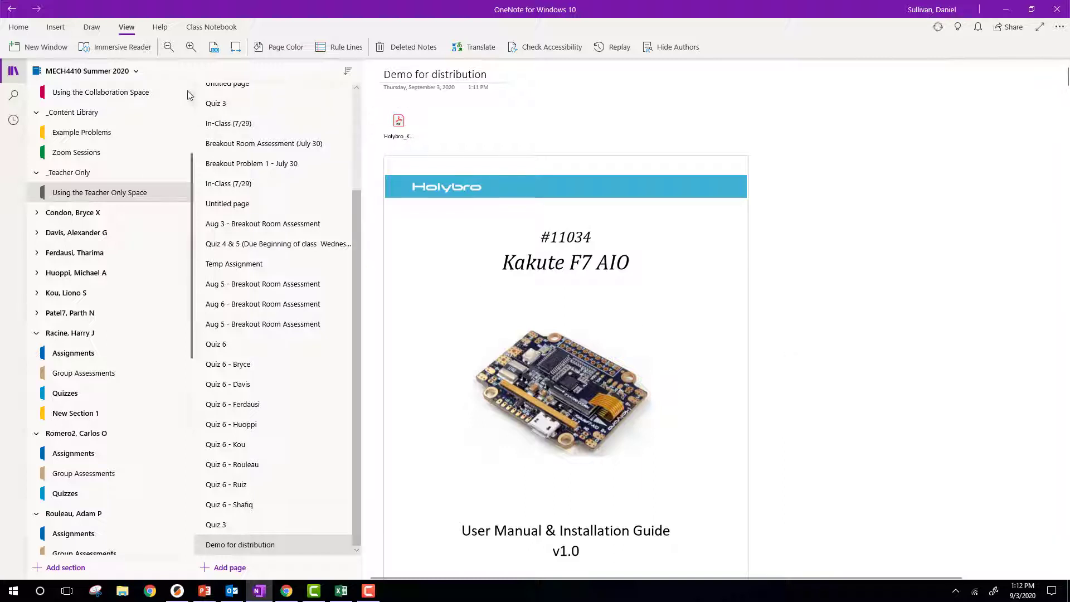
left_click(92, 28)
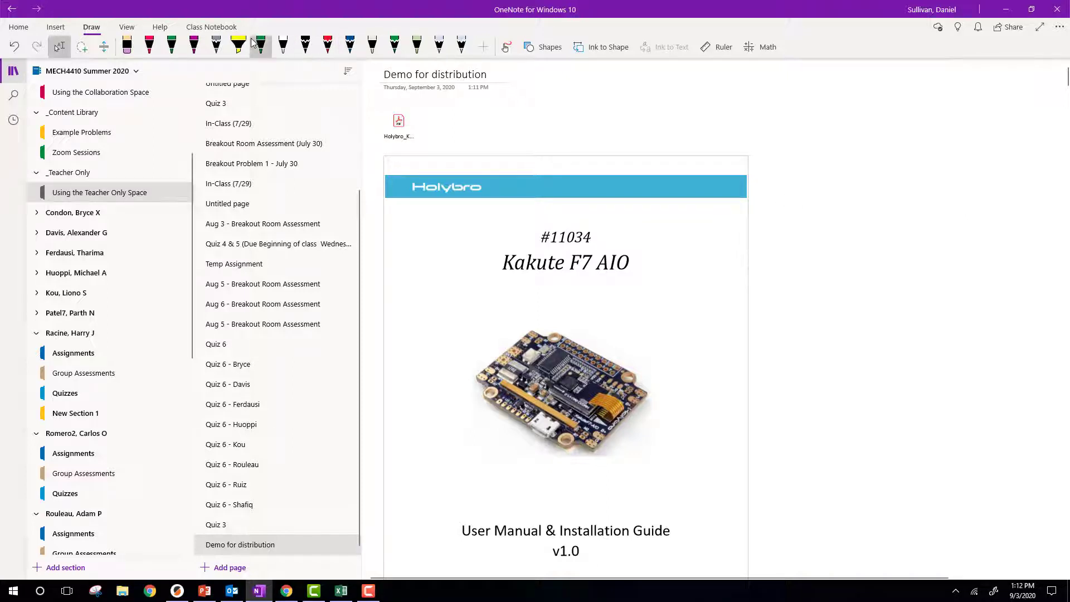
left_click(544, 47)
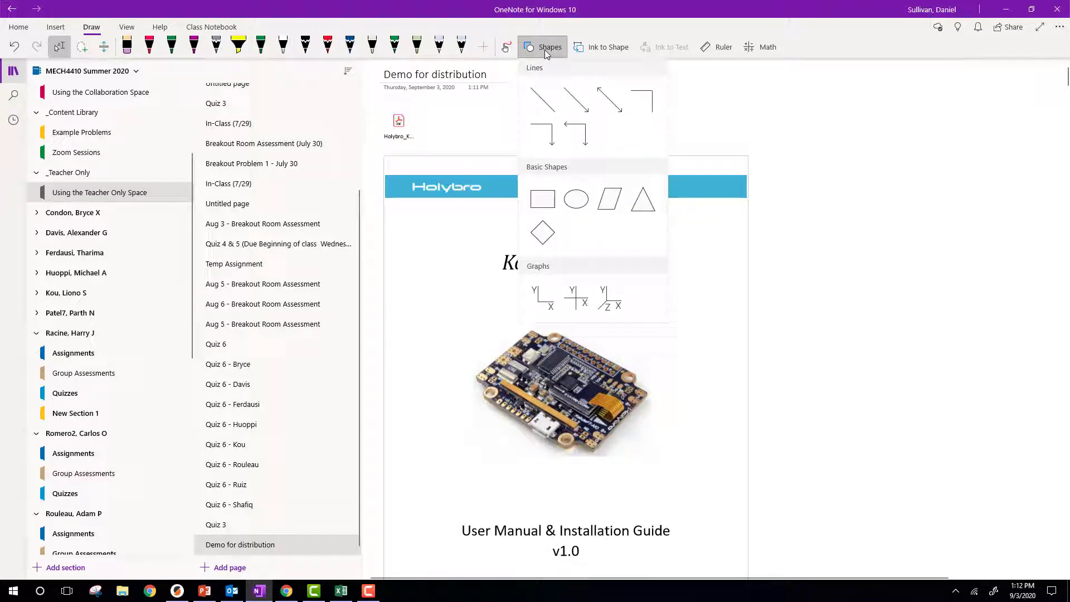
left_click(542, 199)
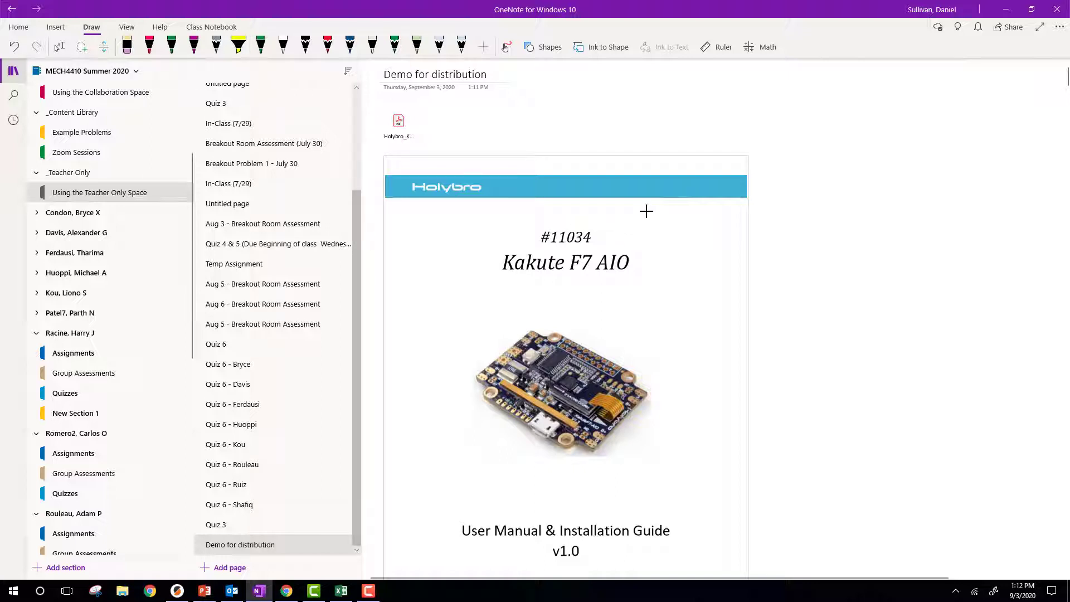
mouse_move(651, 206)
left_mouse_down()
mouse_move(867, 335)
mouse_move(887, 324)
left_mouse_up()
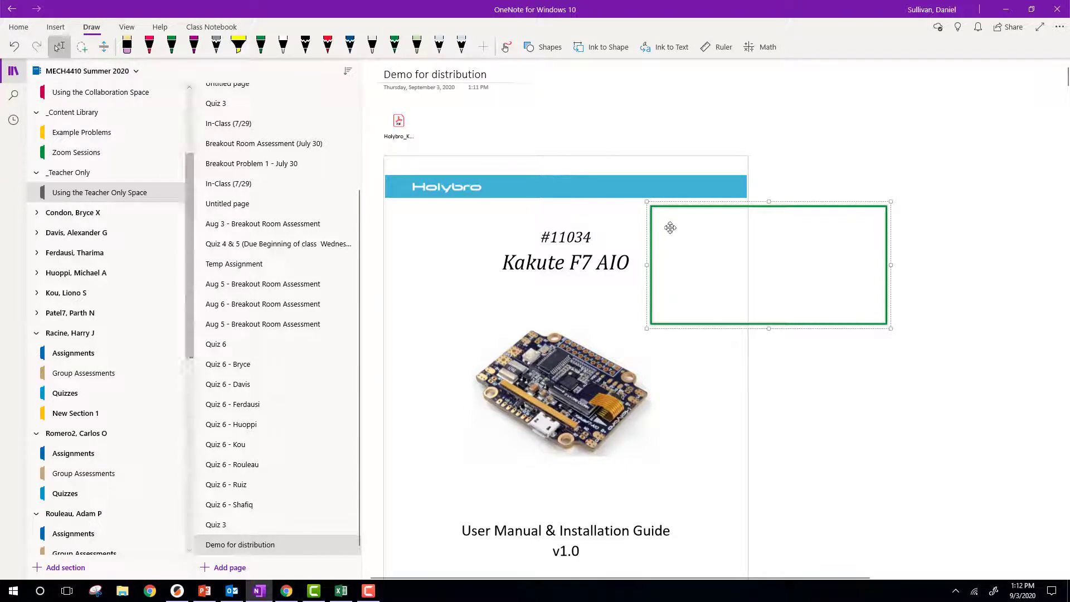
Step: Add the text "This is me typing on a PDF" inside the rectangle
left_click(768, 238)
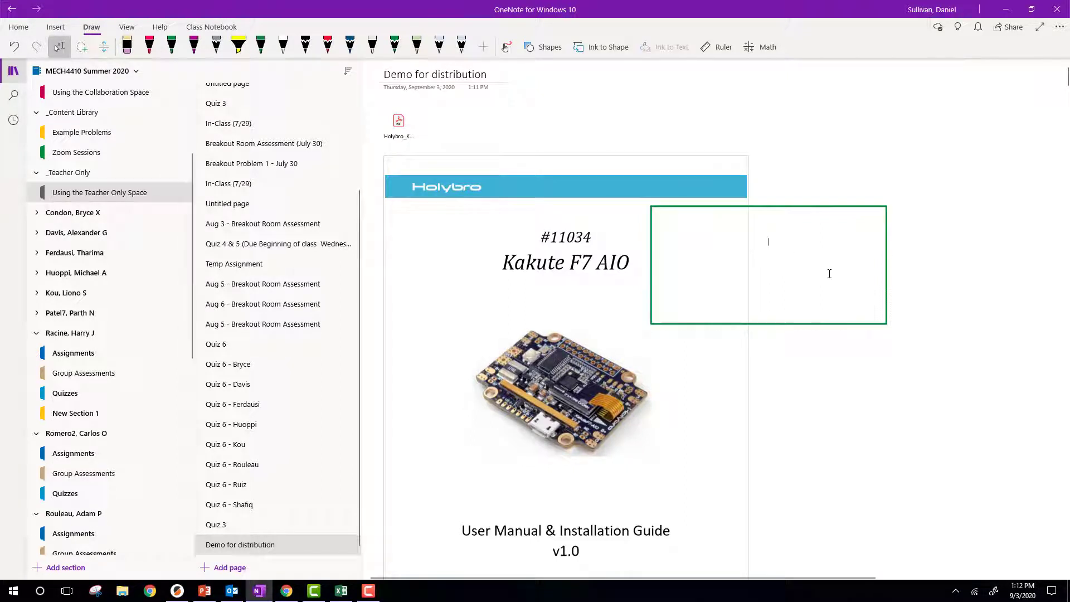
type("This is me ")
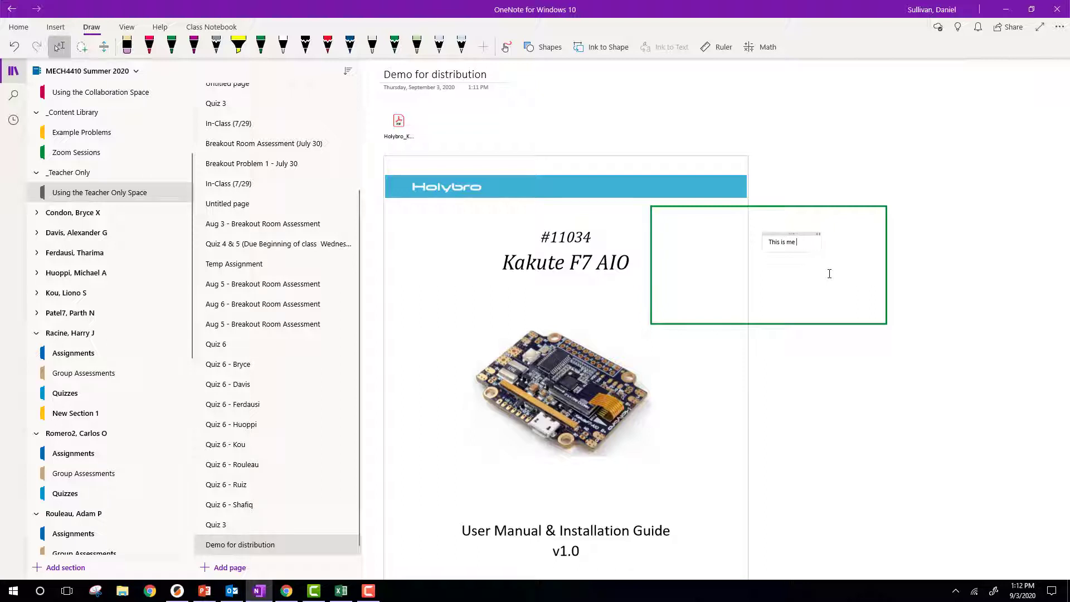
type("typing on a PDF")
left_click(900, 366)
Step: Move the rectangle and its text together down over the User Manual & Installation Guide heading on the cover
left_click_drag(881, 345, 626, 178)
left_click_drag(689, 233, 555, 477)
scroll(813, 341, "down", 5)
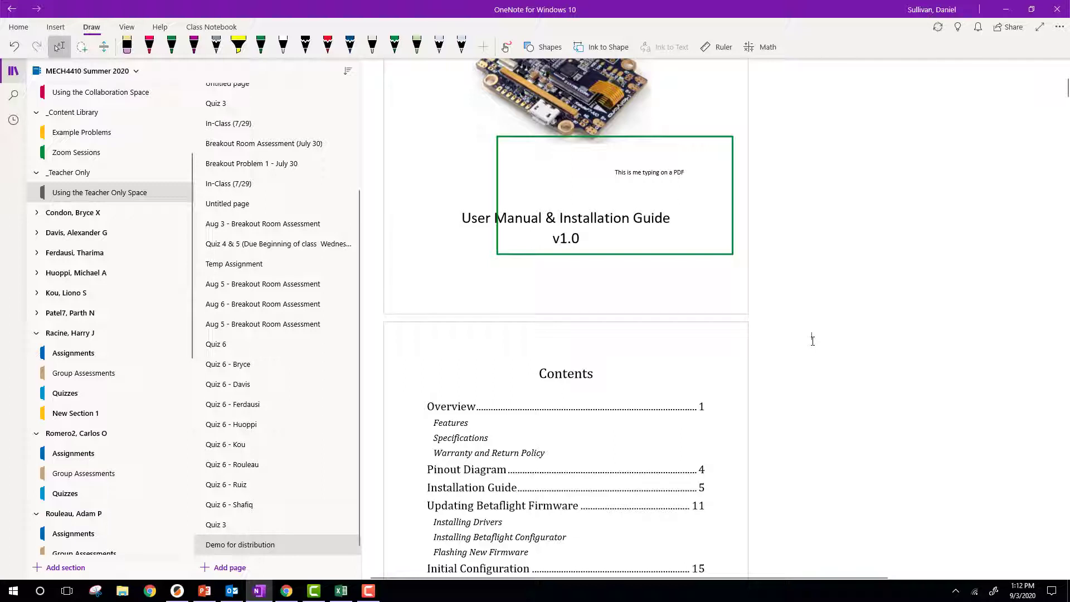
scroll(813, 341, "up", 5)
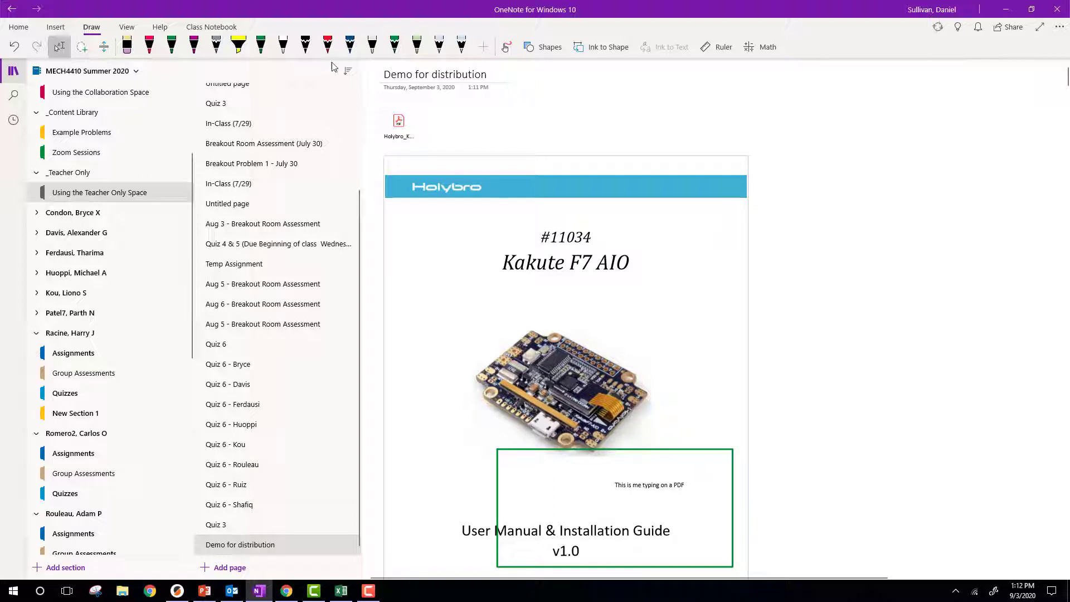
Step: Distribute the Demo for distribution page to the students' Assignments sections, and check that section in the first student's space
left_click(210, 28)
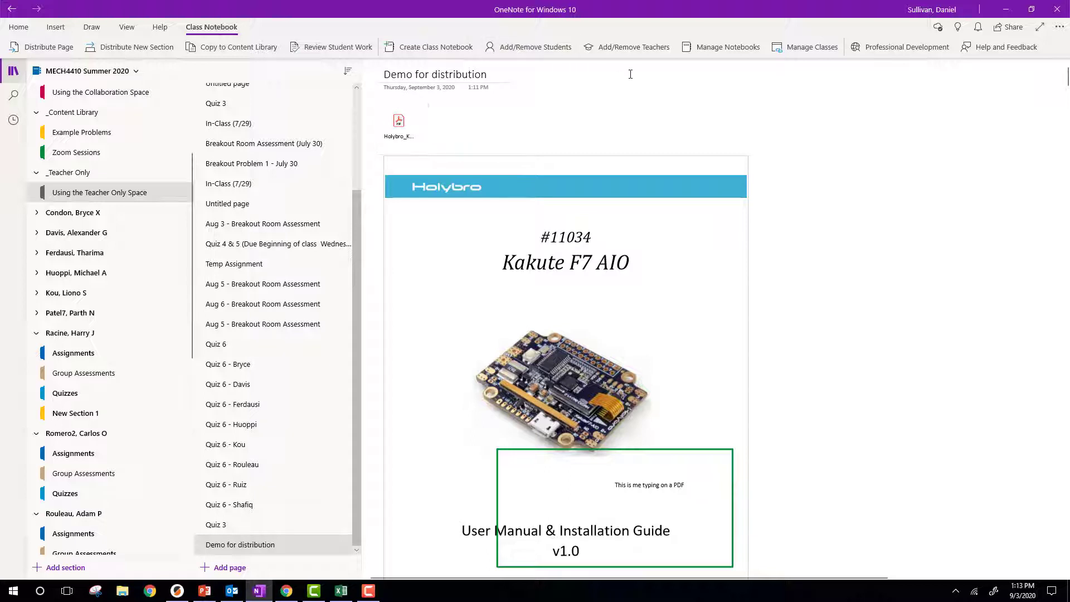
left_click(42, 48)
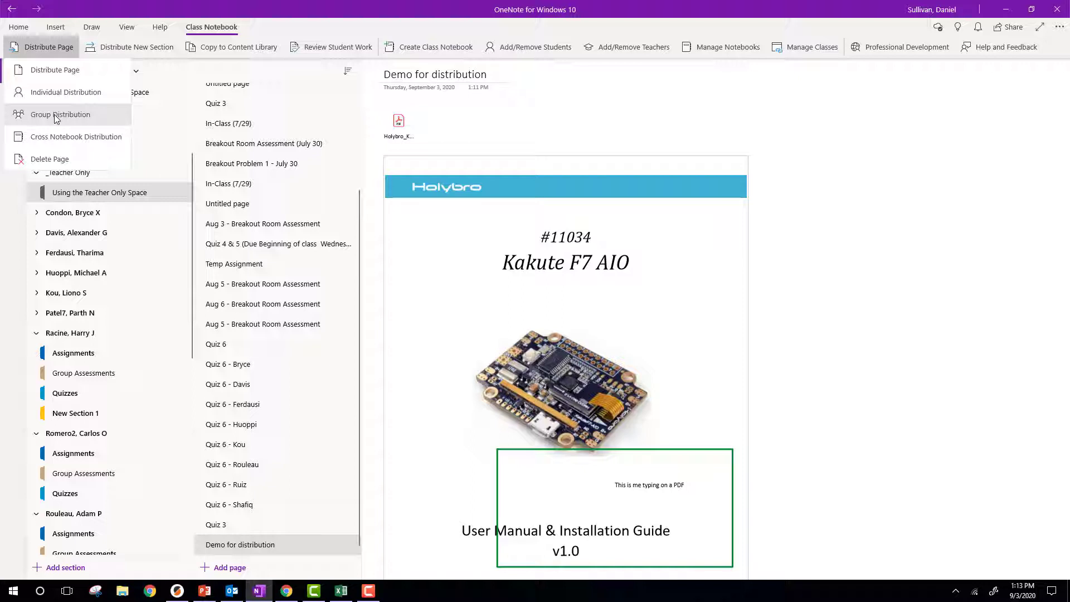
left_click(56, 71)
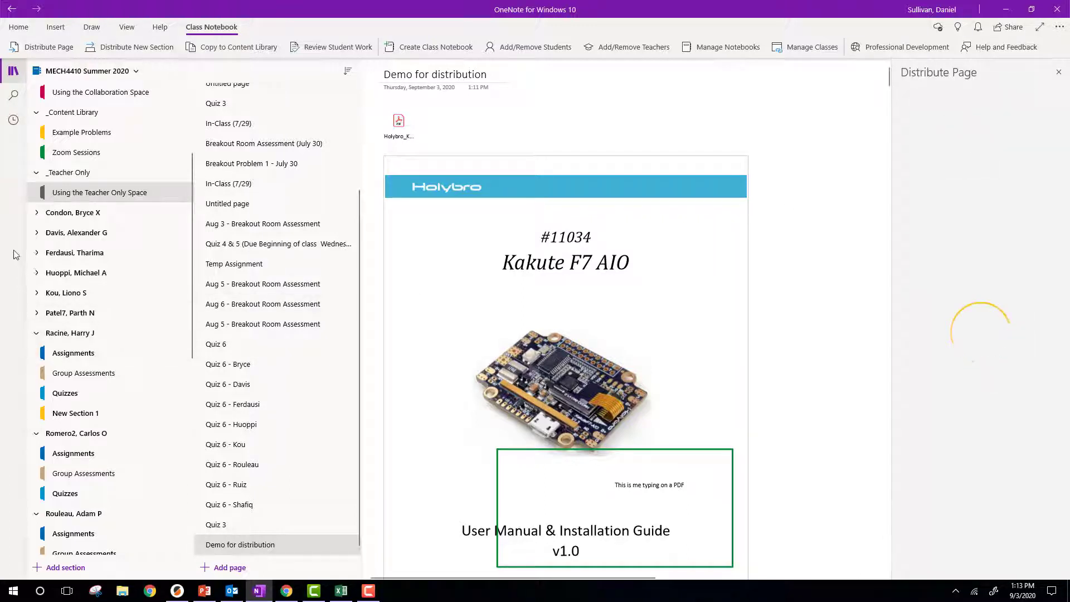
left_click(37, 214)
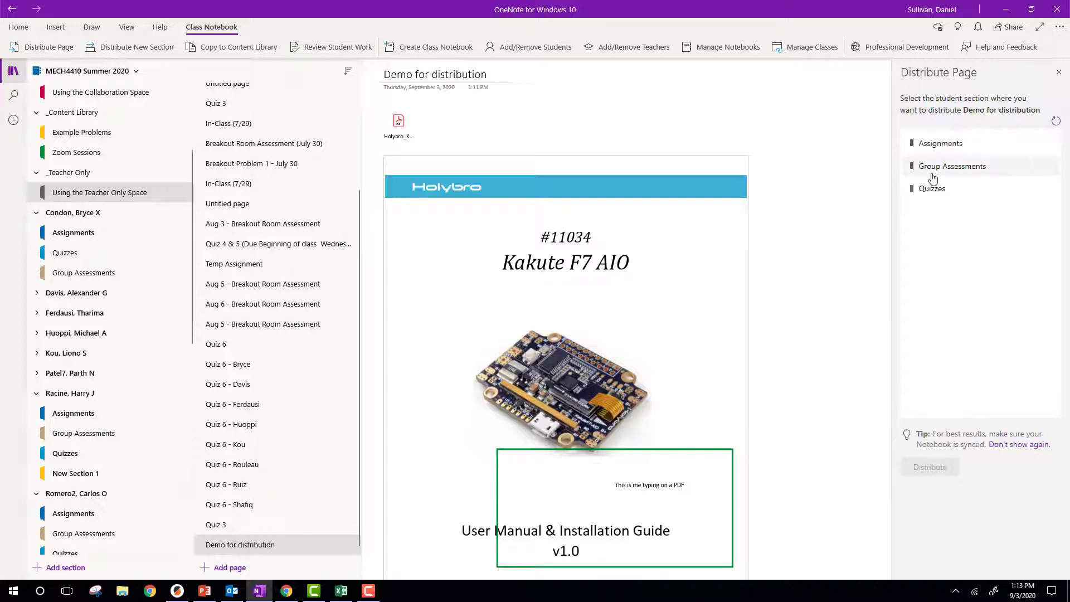
left_click(934, 149)
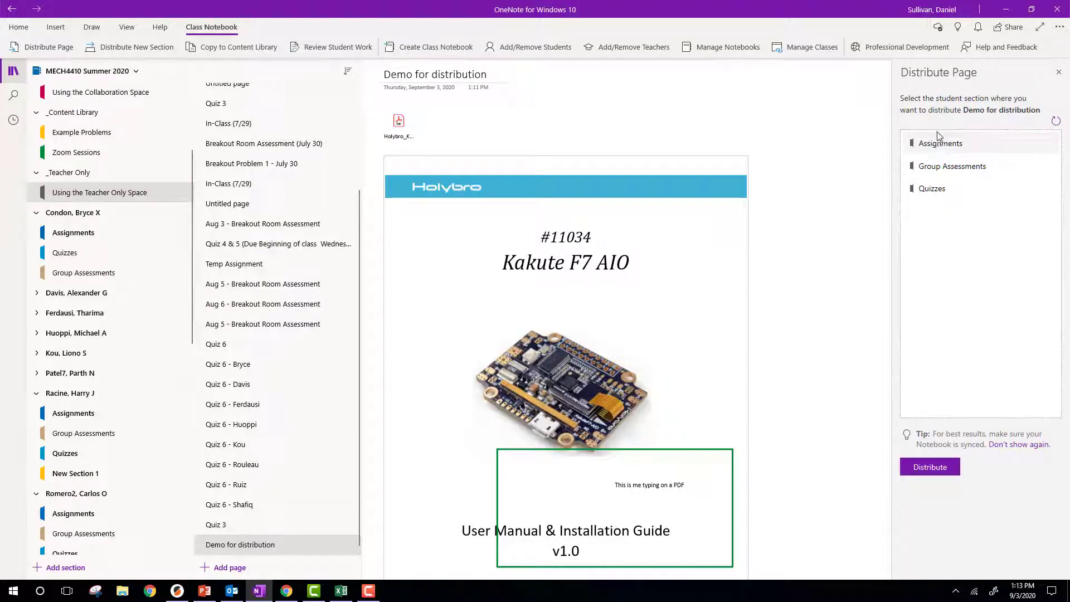
left_click(926, 468)
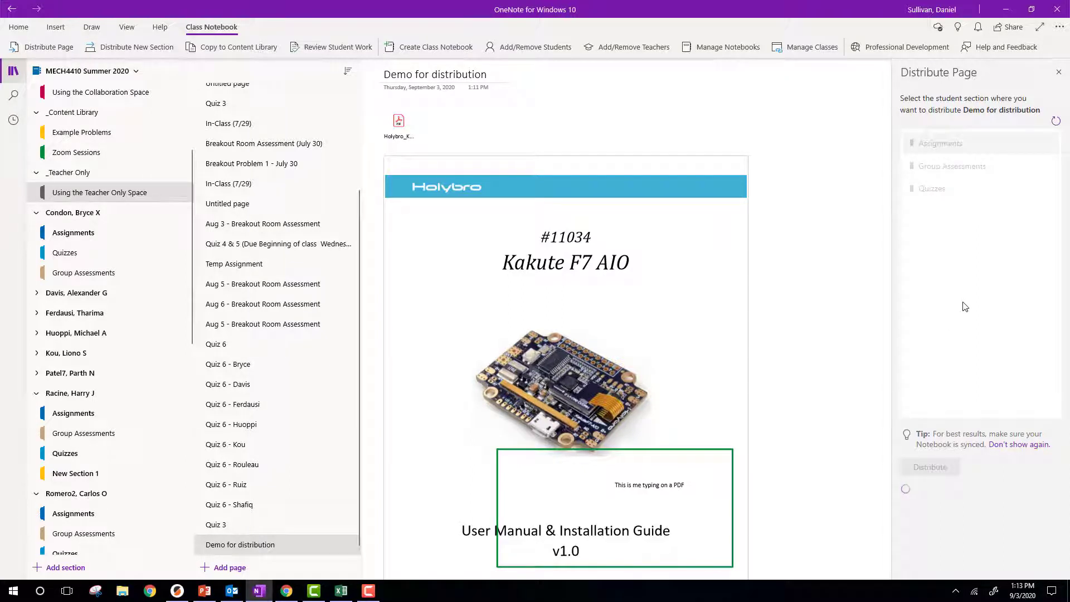
left_click(64, 238)
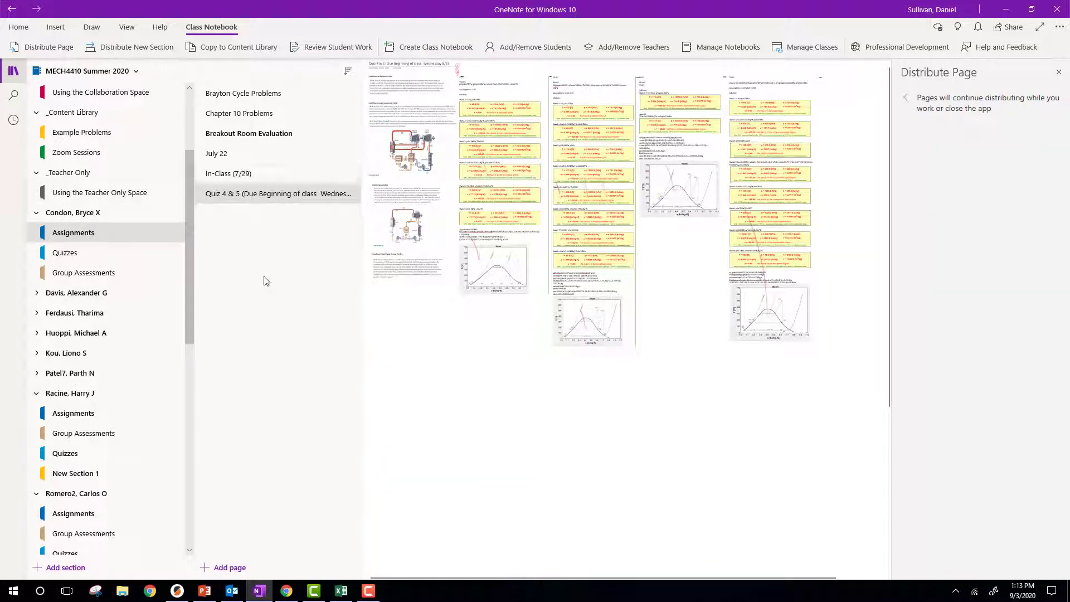
left_click(1059, 74)
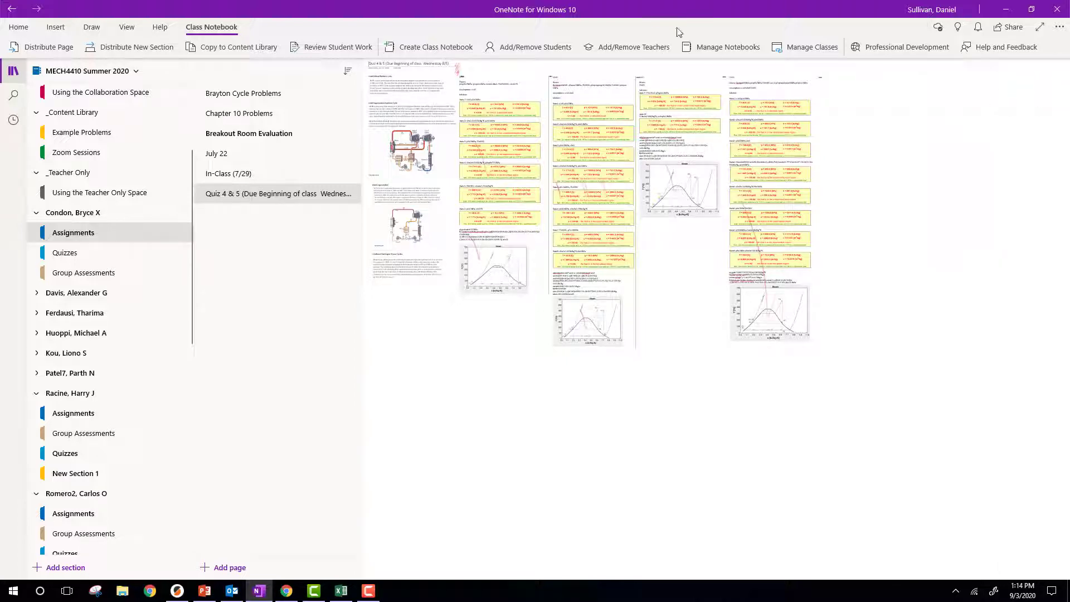
Step: Shrink OneNote to a smaller window, switch to Chrome, and load onedrive.uml.edu in a window beside it
left_click_drag(674, 16, 720, 30)
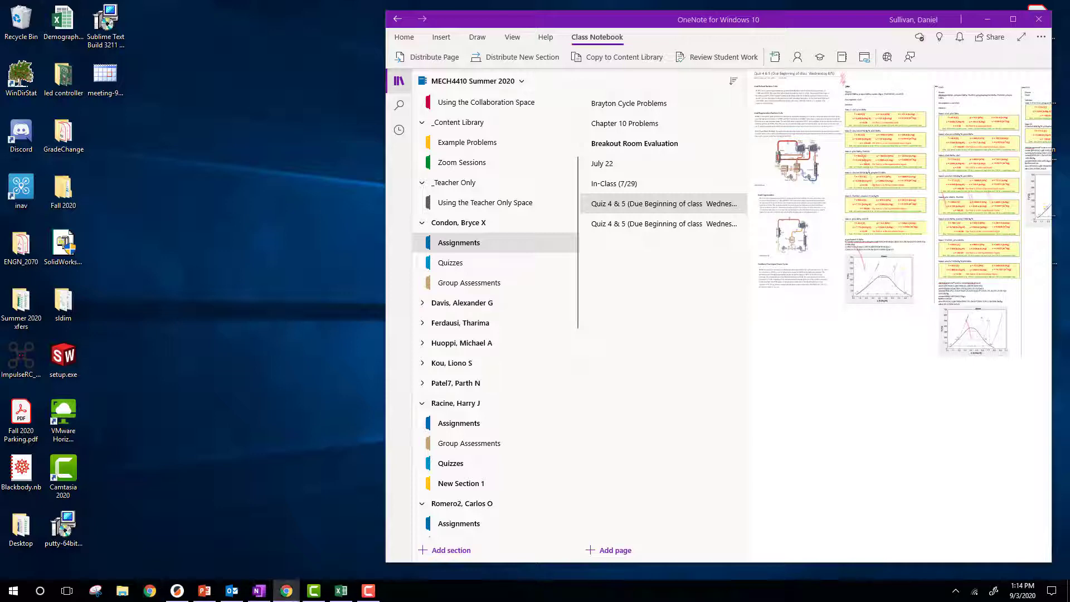
left_click(286, 591)
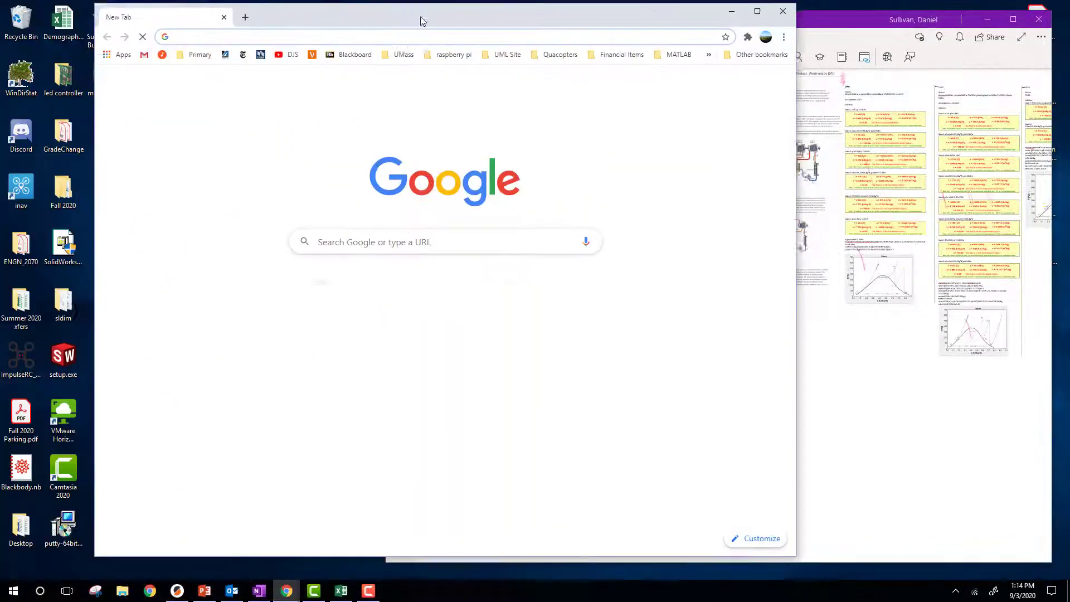
left_click(334, 57)
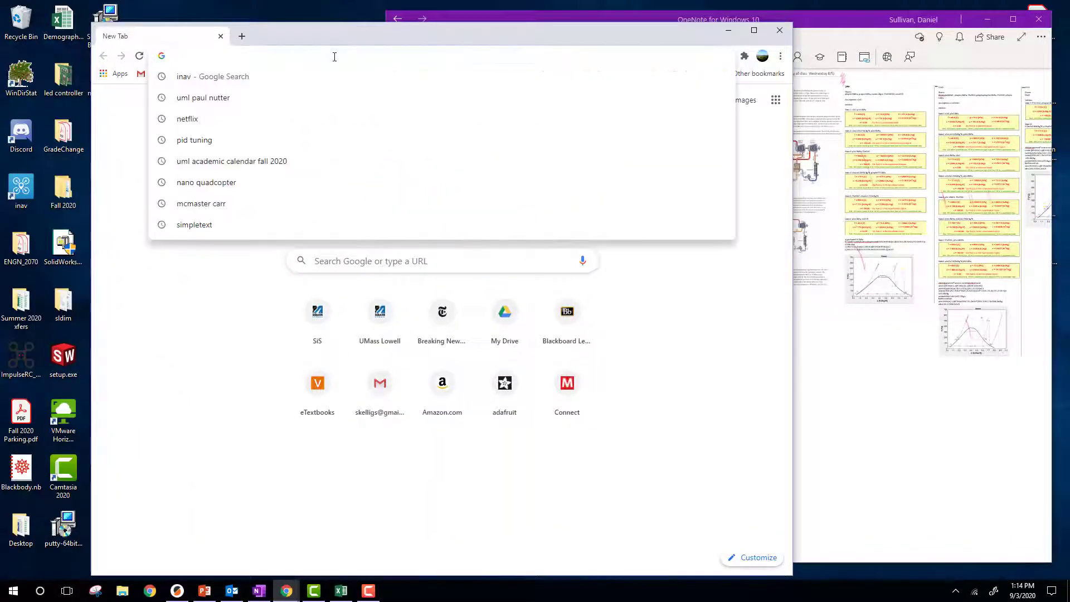
type("onedrive.uml.edu")
key("Return")
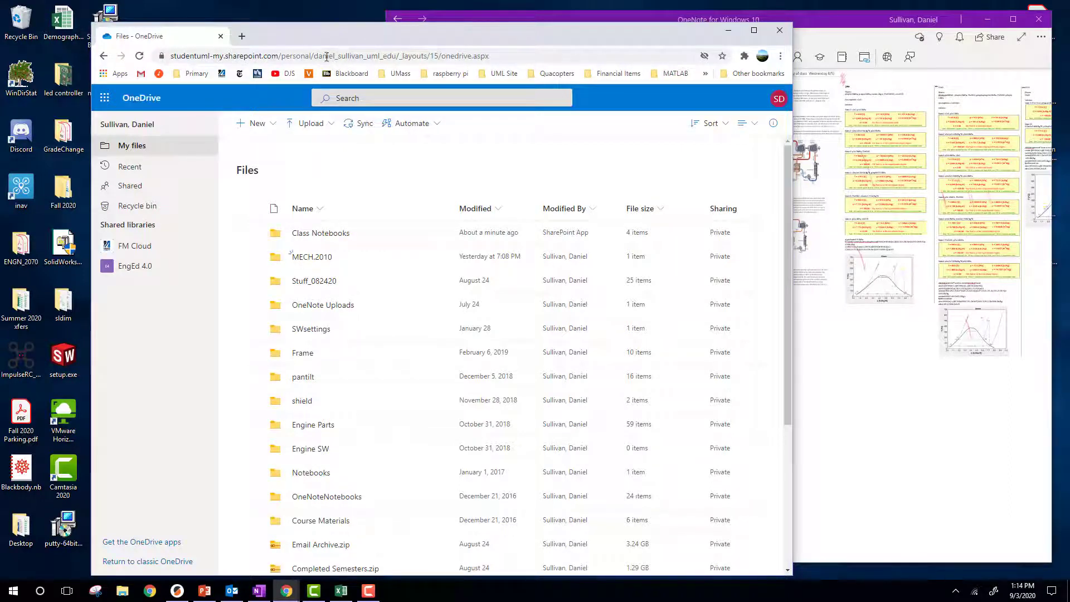
left_click_drag(329, 34, 259, 15)
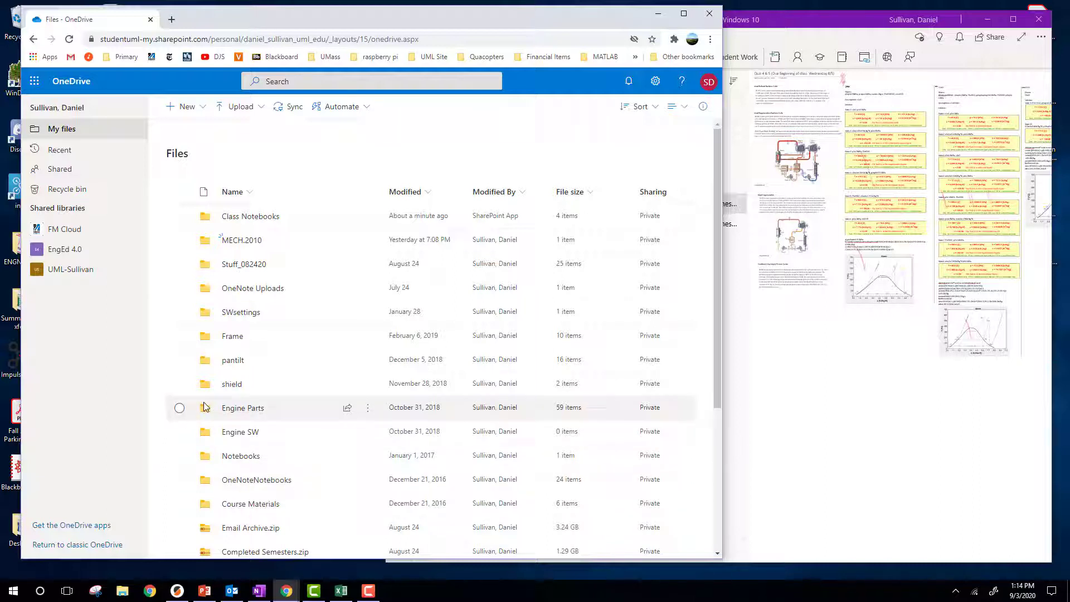
Step: Go from OneDrive to OneNote for the web, and open the MECH4410 Summer 2020 notebook from the Class Notebooks folder
left_click(35, 82)
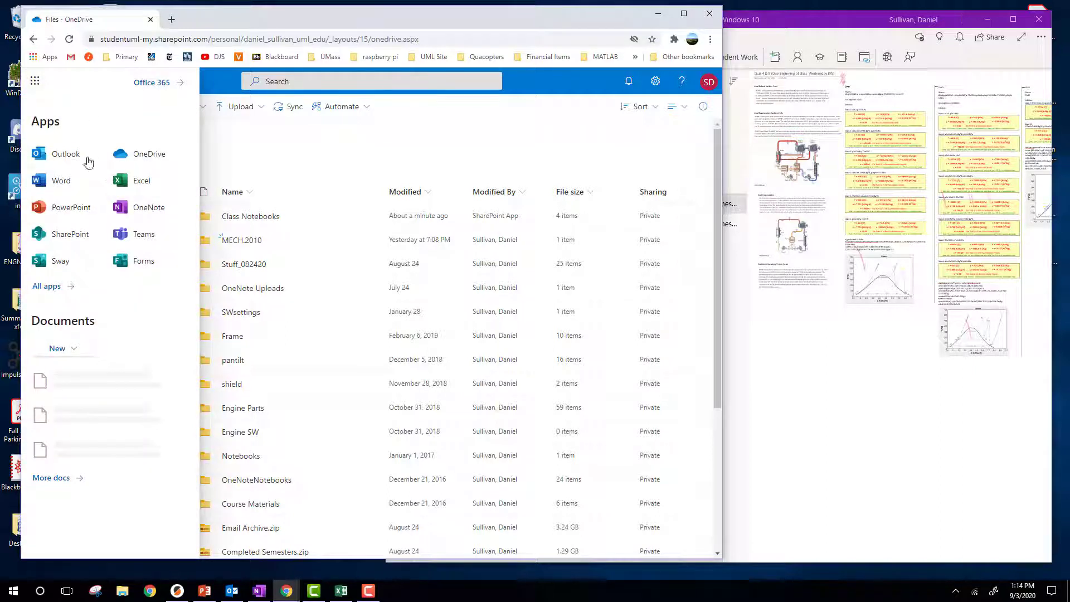
left_click(147, 210)
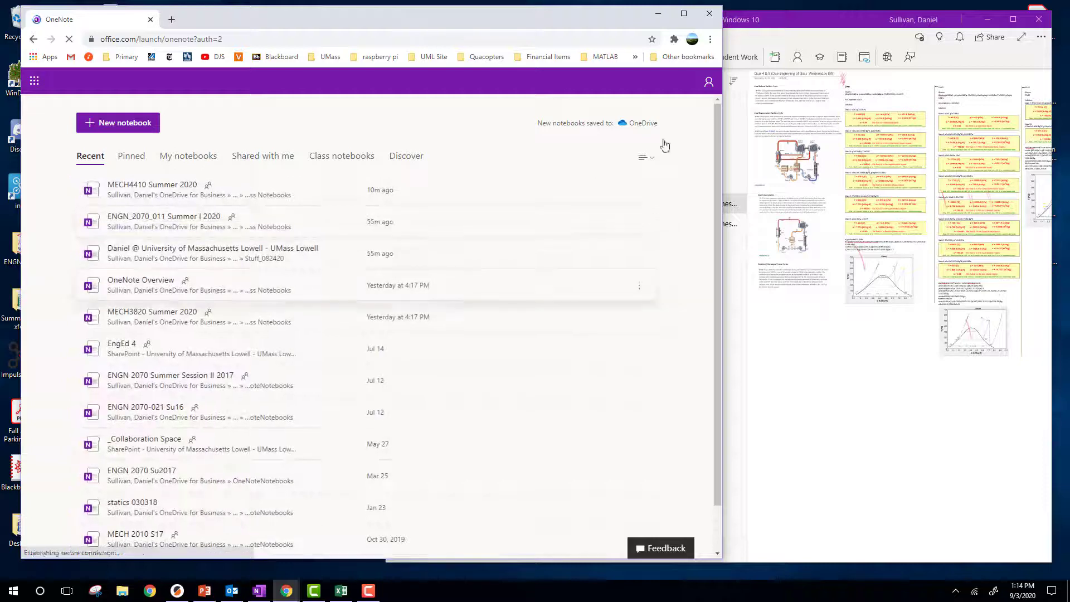
left_click(788, 20)
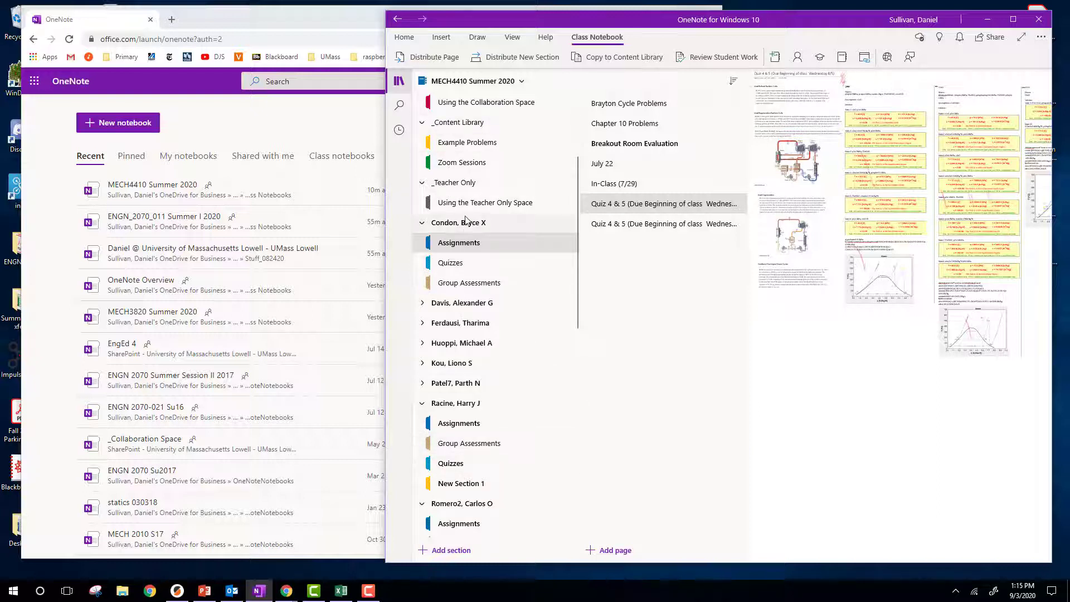
scroll(461, 313, "up", 3)
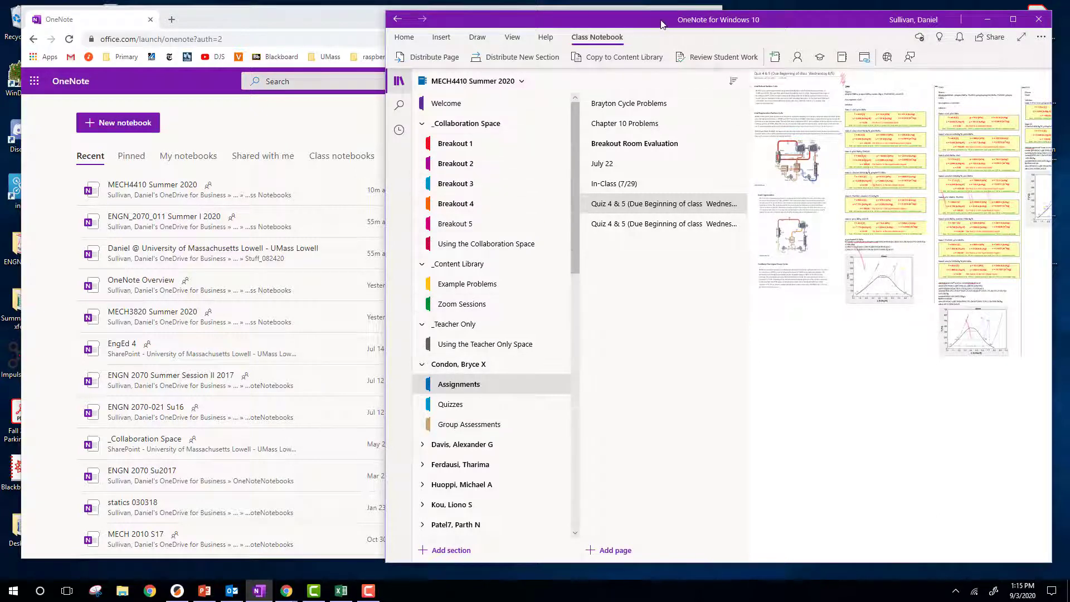
left_click(147, 196)
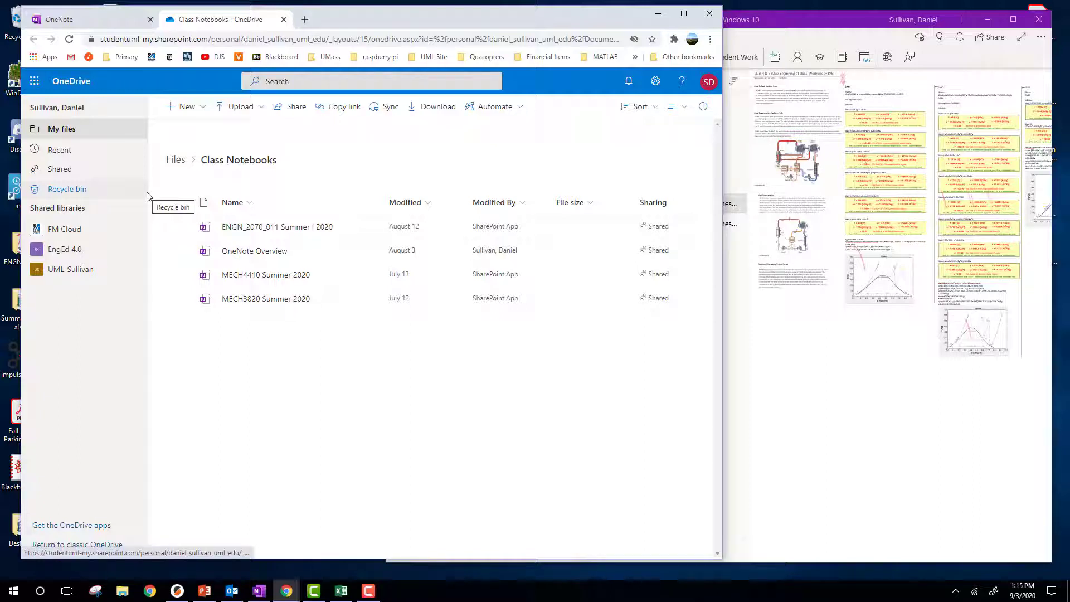
left_click(235, 276)
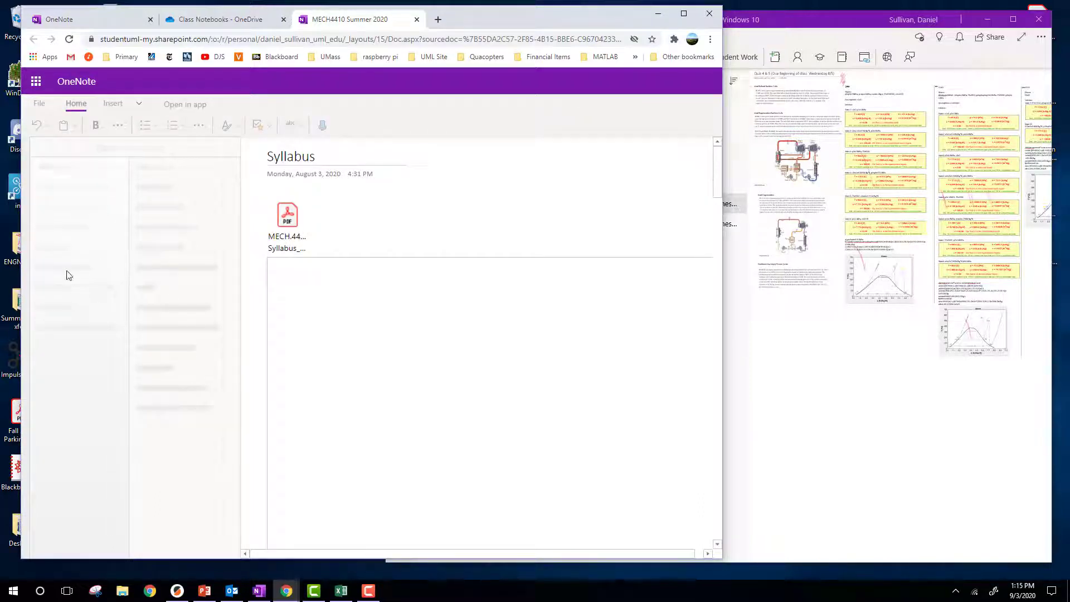
Step: In the web notebook, open the first Quiz 4 & 5 page in the first student's Assignments section, comparing the section structure with desktop OneNote
left_click(791, 25)
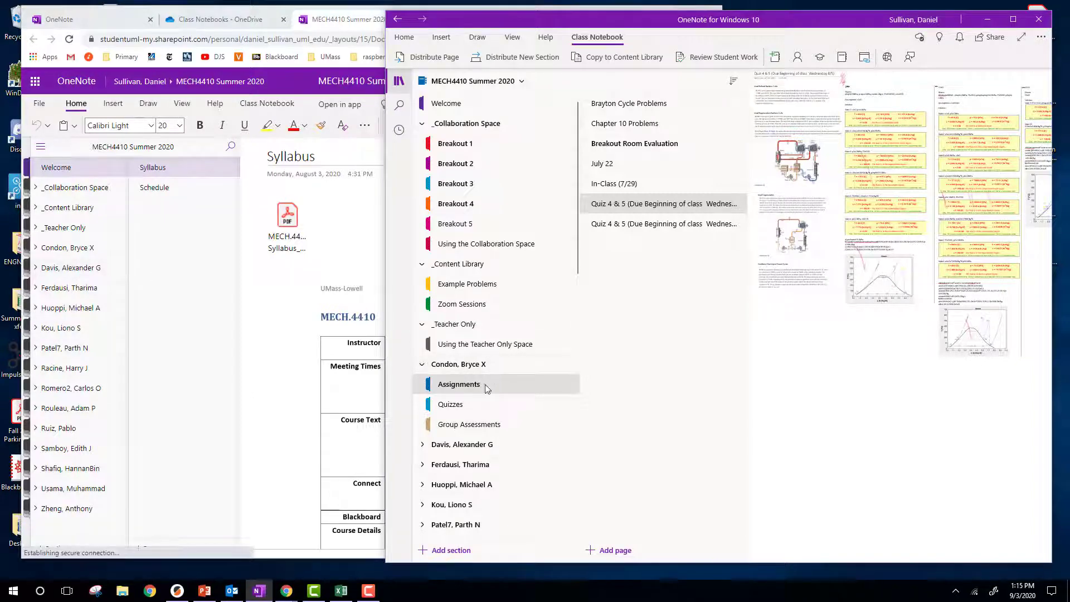
left_click(39, 249)
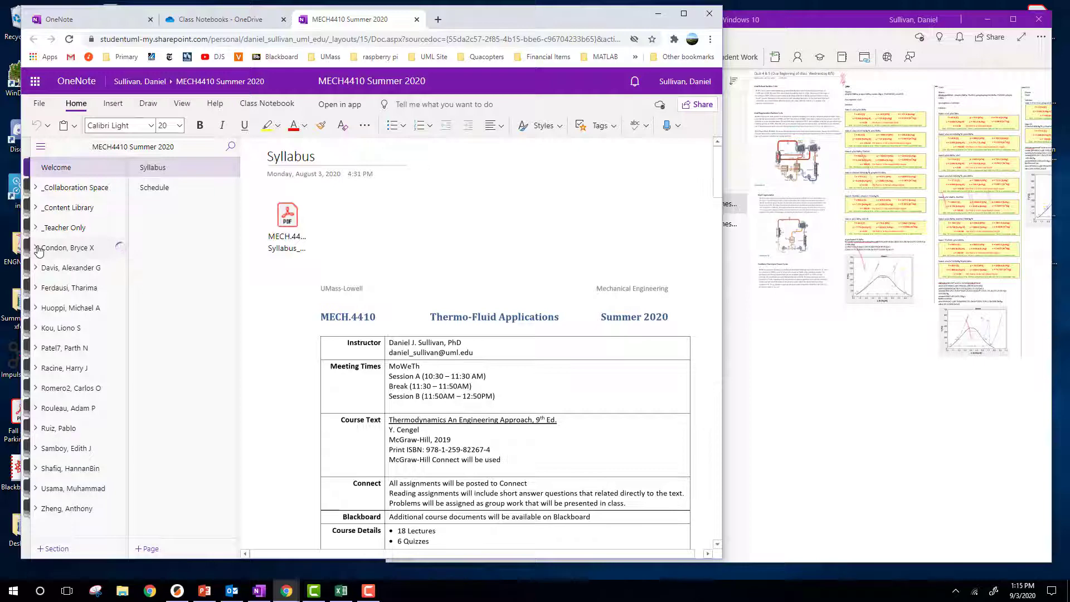
left_click(66, 270)
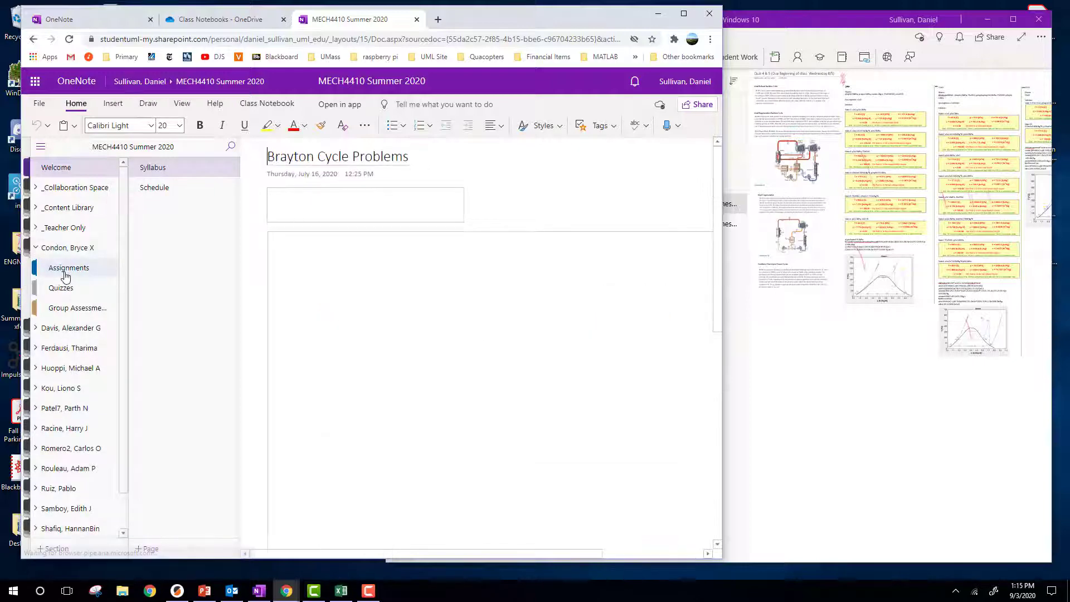
left_click(788, 346)
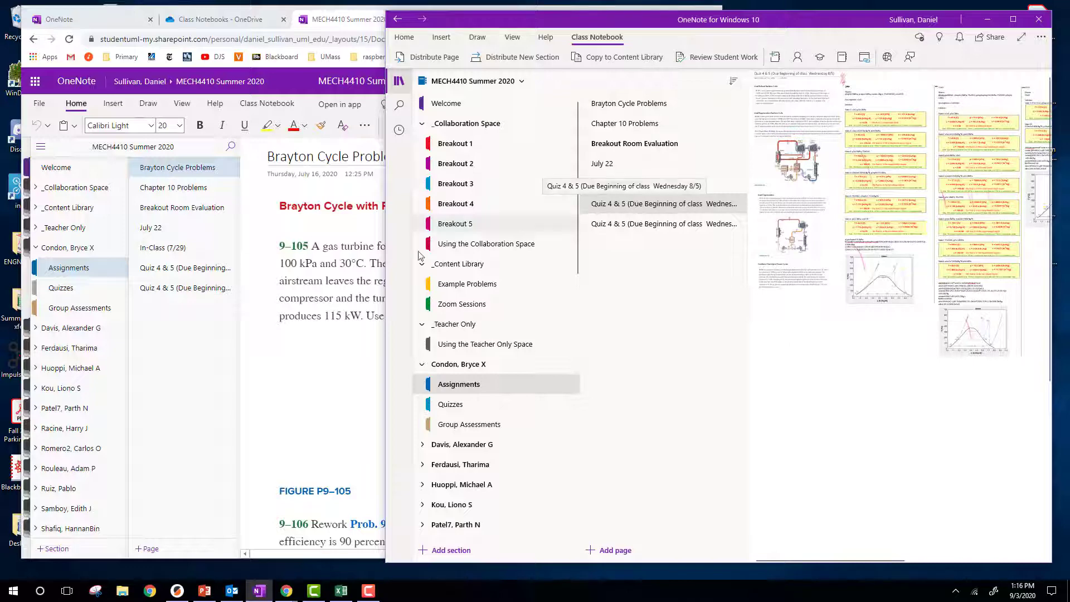
left_click(187, 269)
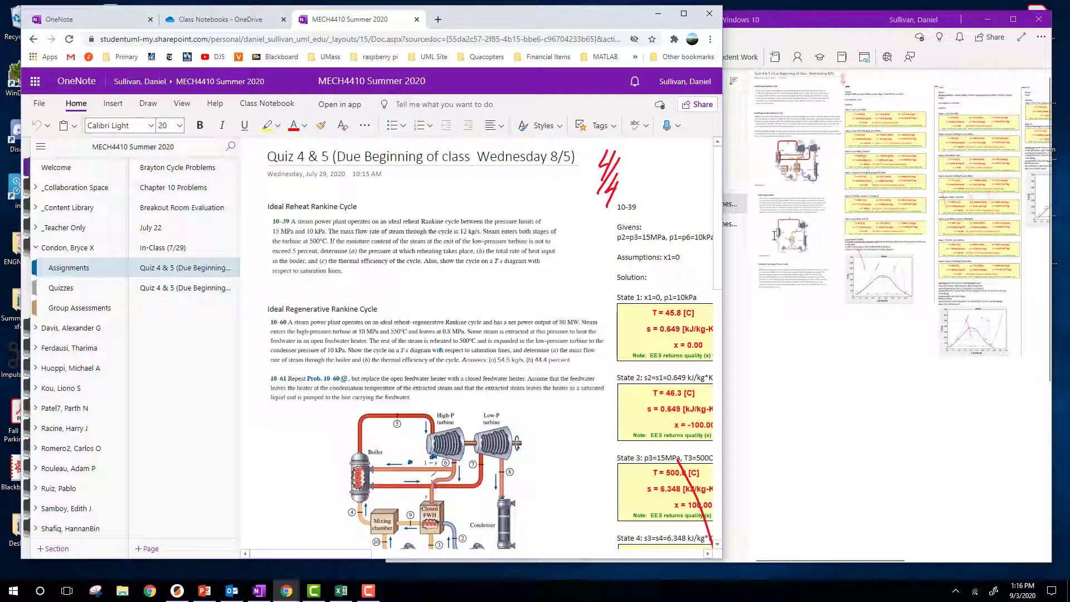
Step: Widen the browser window and examine the problems, student solutions and red grading marks on the Quiz 4 & 5 page
left_click_drag(724, 235, 795, 234)
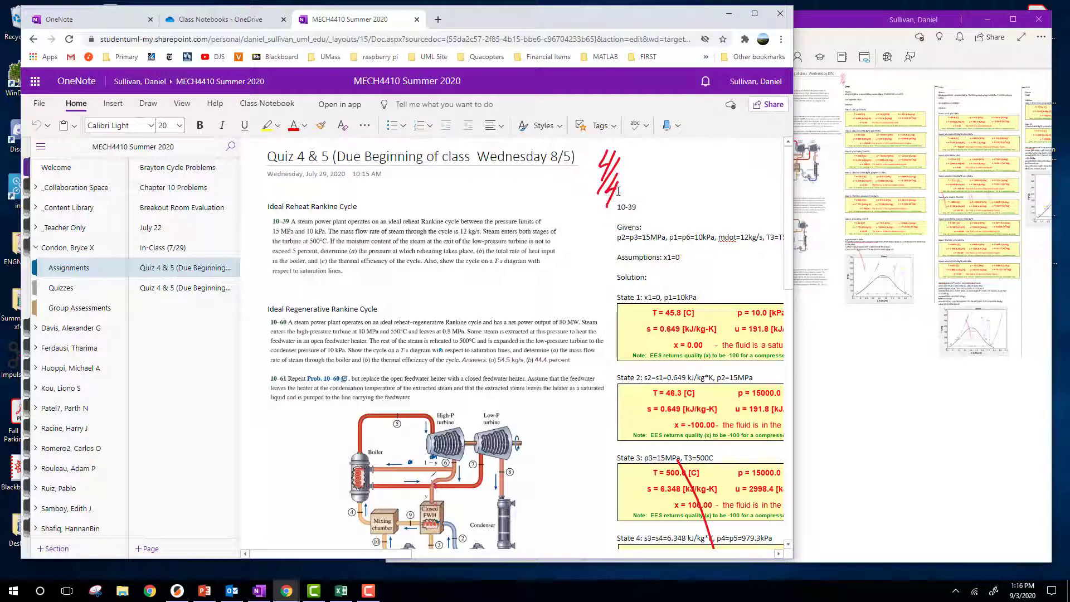
scroll(618, 191, "down", 15)
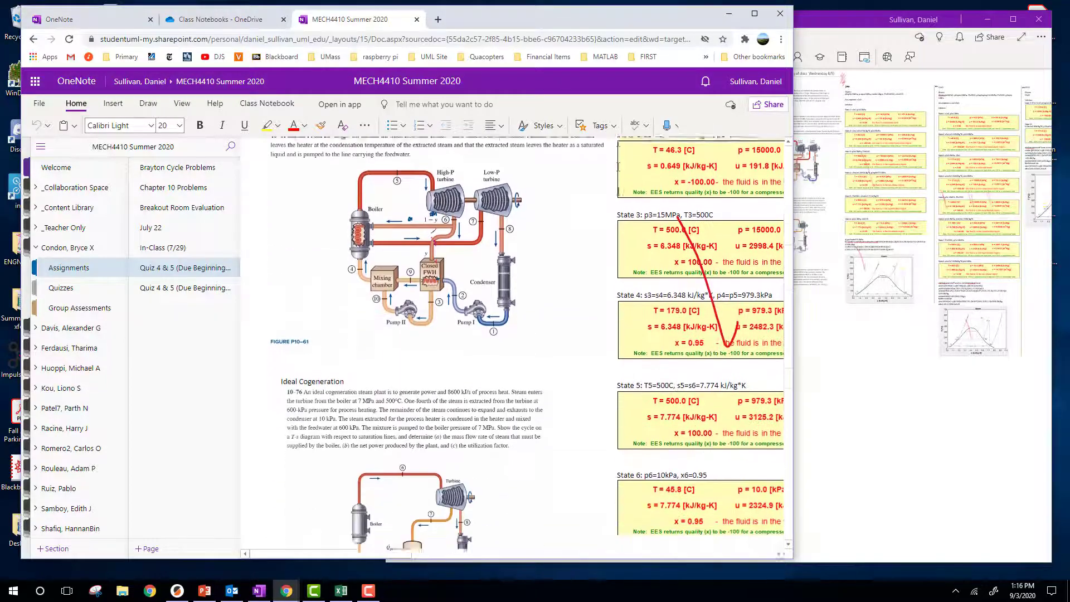
scroll(619, 191, "up", 15)
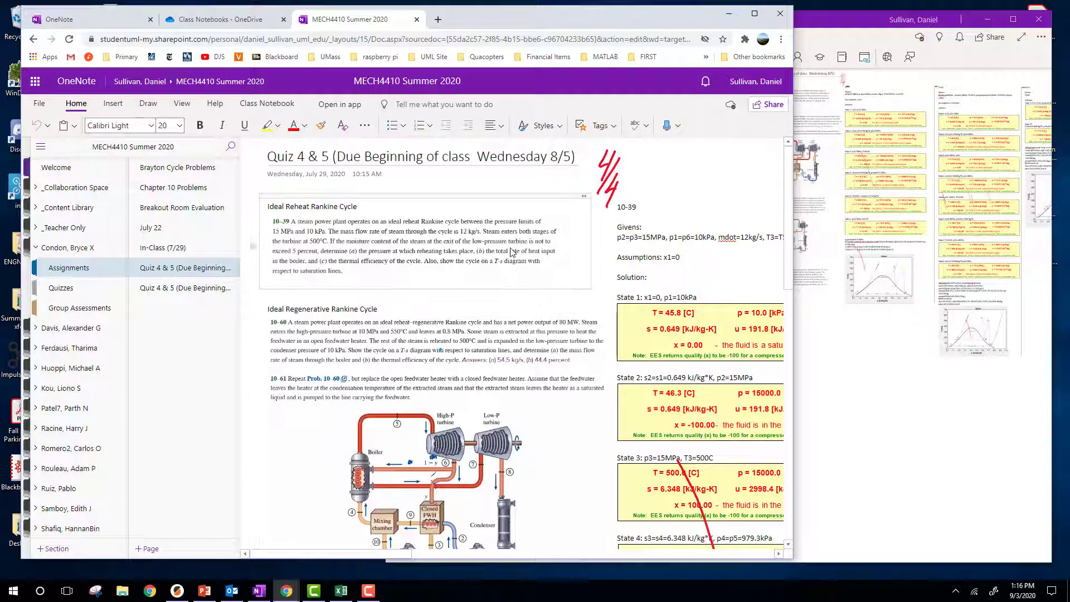
scroll(511, 252, "down", 5)
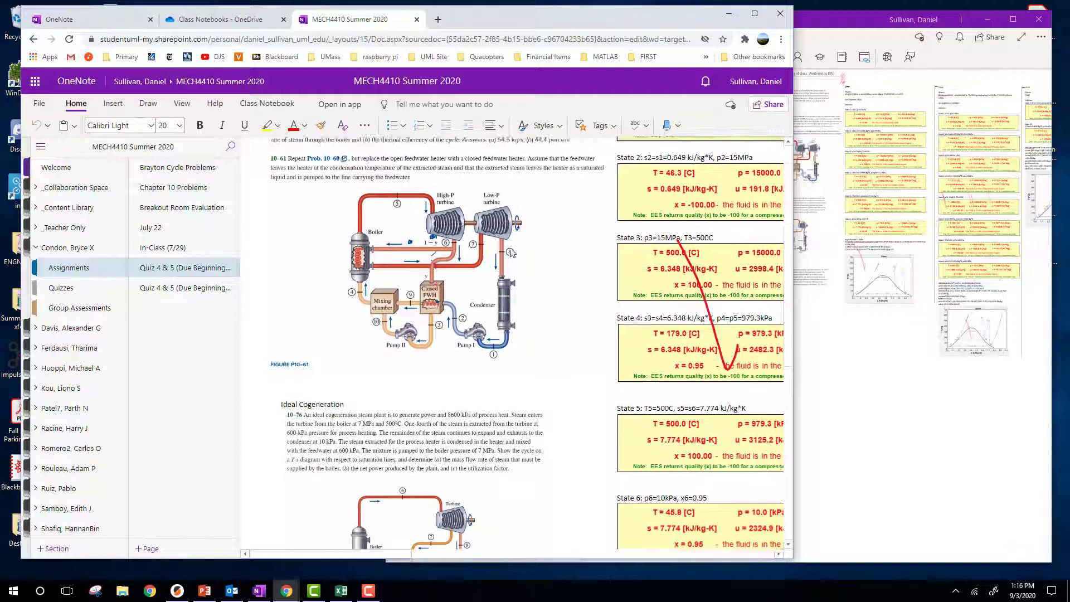
scroll(510, 252, "up", 5)
scroll(595, 174, "down", 8)
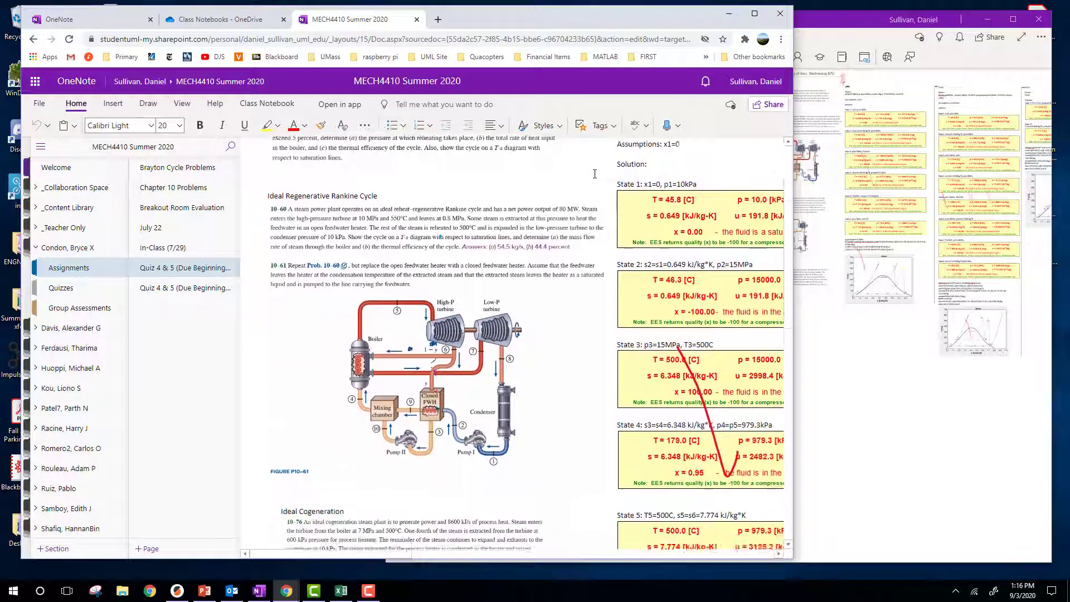
scroll(595, 174, "up", 5)
scroll(595, 174, "up", 3)
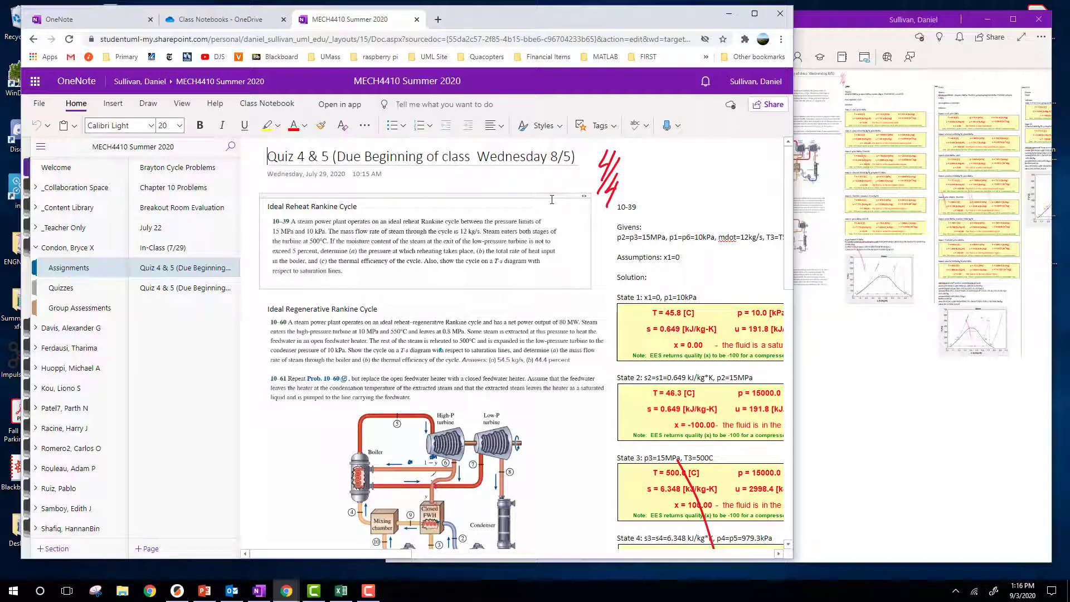
scroll(551, 200, "down", 7)
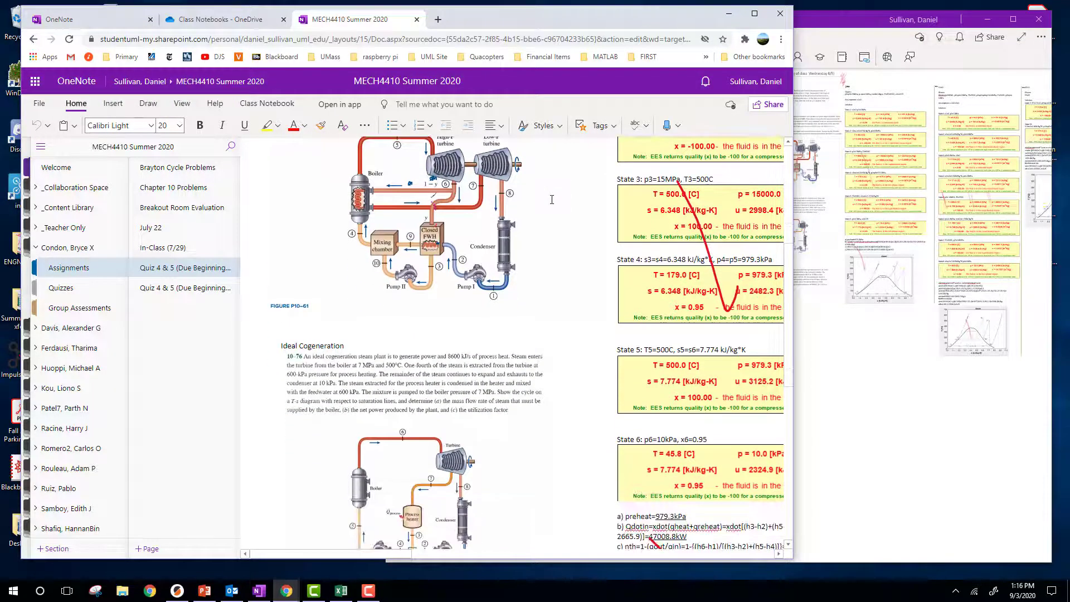
scroll(552, 199, "up", 7)
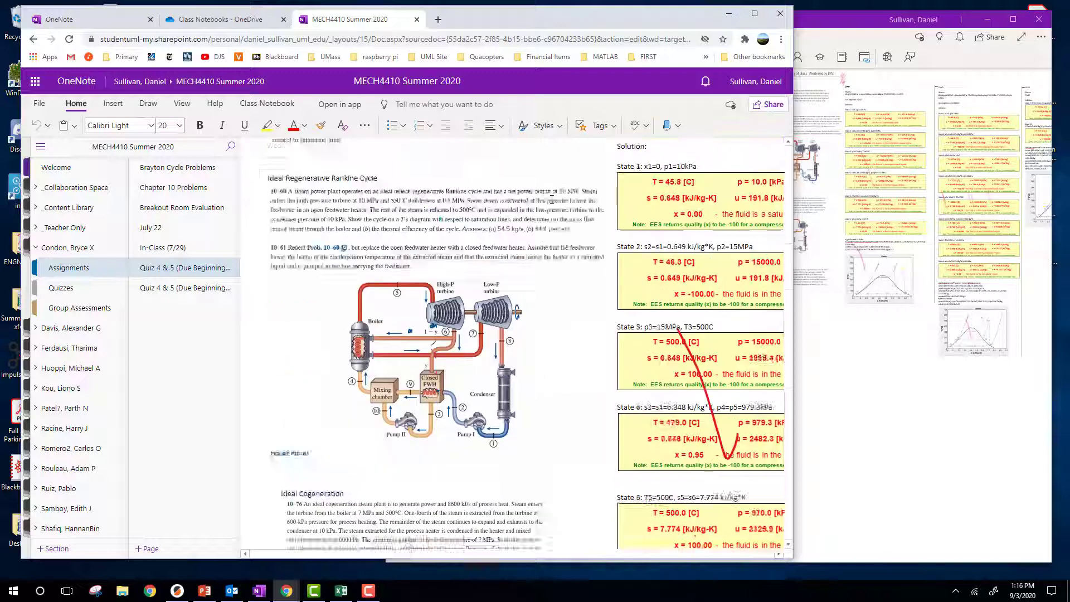
Step: Switch to desktop OneNote and enlarge the Quiz 4 & 5 page until its text is readable beside the web version
left_click(871, 21)
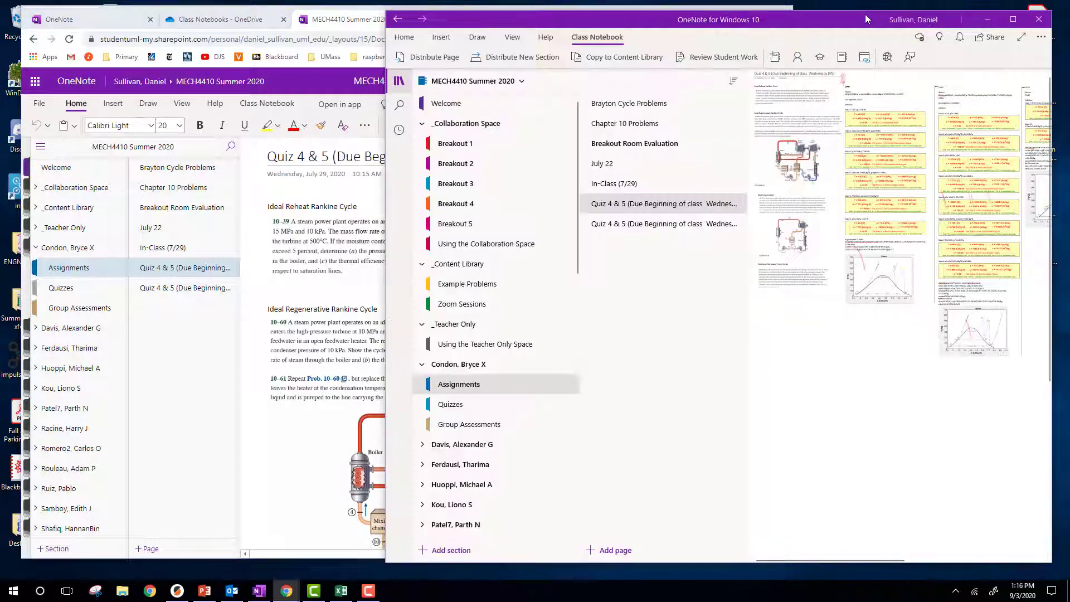
left_click(512, 37)
left_click(576, 57)
left_click(575, 60)
left_click(574, 60)
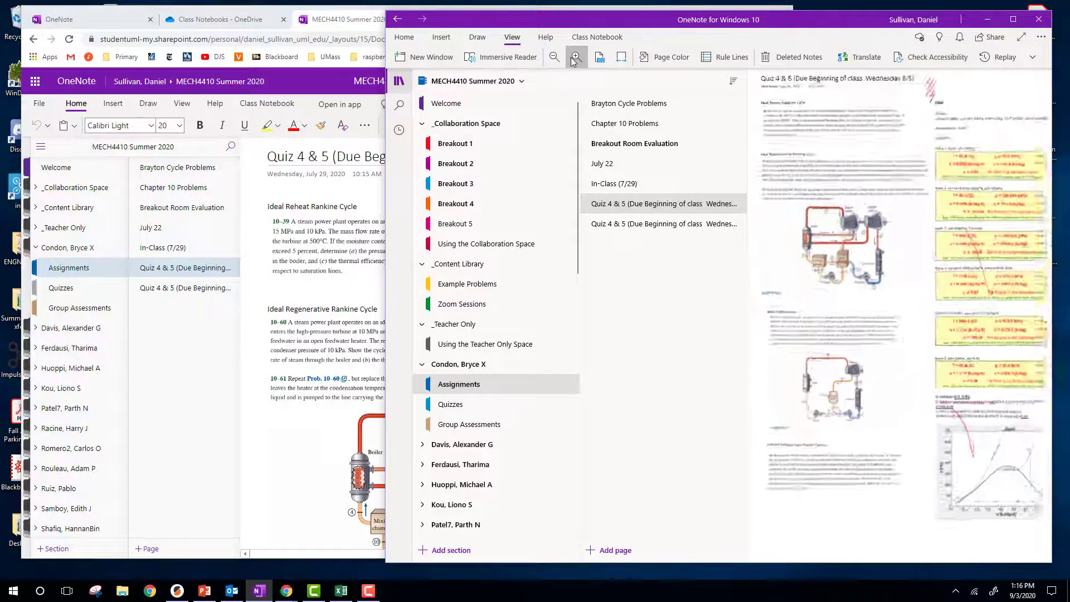
left_click(574, 60)
left_click(575, 60)
left_click(574, 60)
Step: Switch to the web notebook and start a text note beside the red grade mark on the Quiz 4 & 5 page
left_click(496, 85)
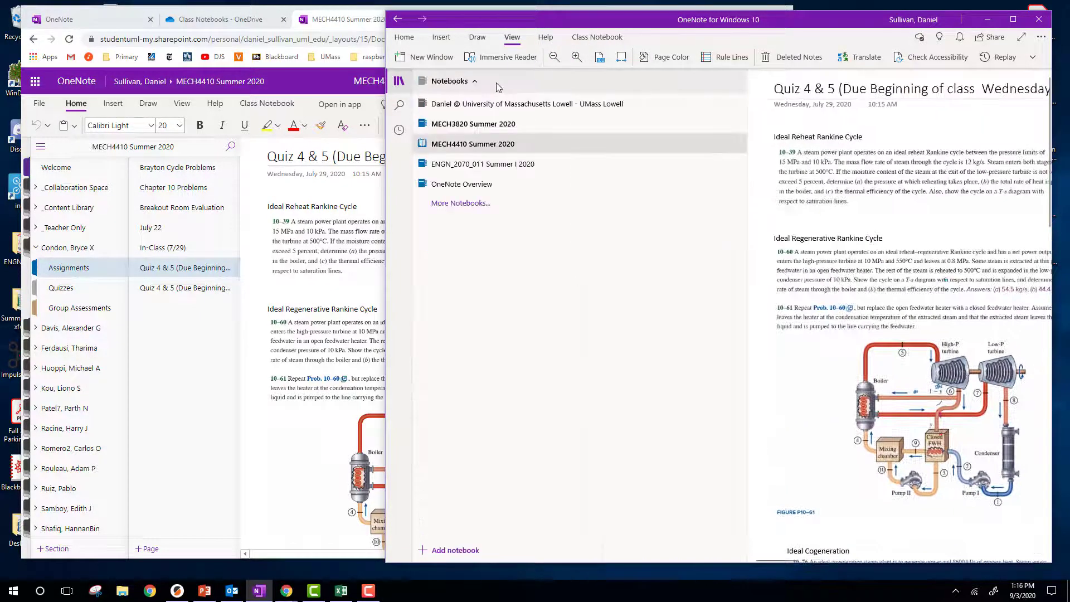
left_click(303, 206)
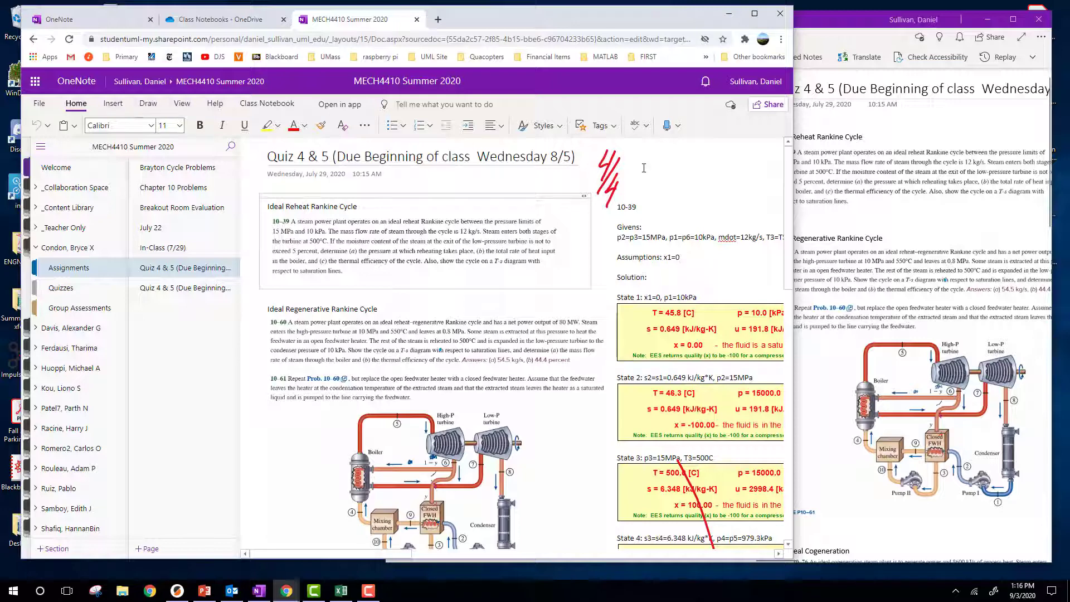
left_click(643, 169)
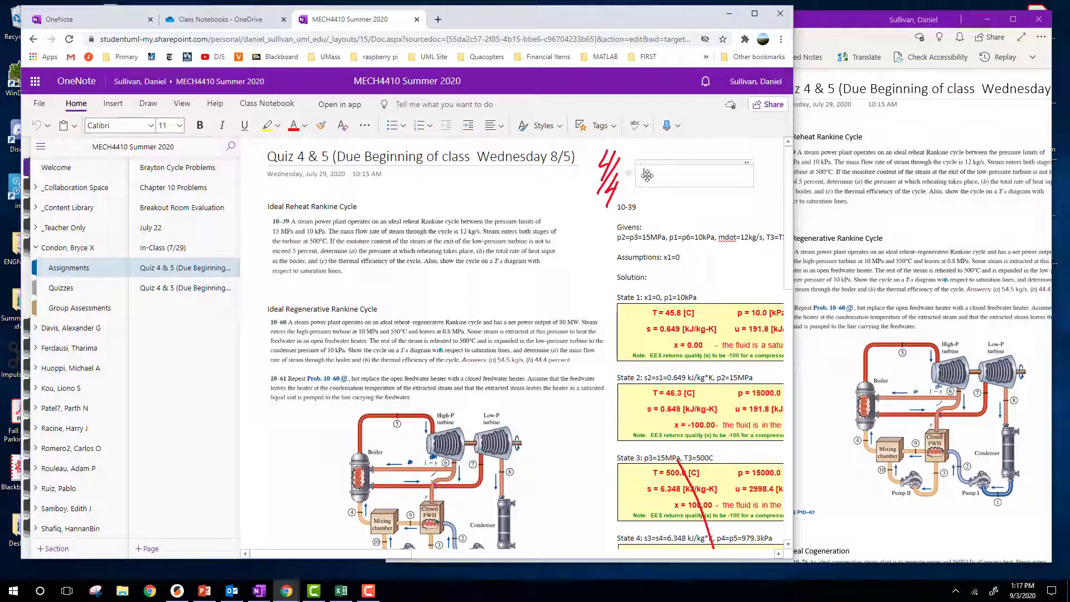
type("Th")
Step: Arrange desktop OneNote so both copies of the page's note area are visible, and complete the web note as "This was a great job"
left_click_drag(814, 38, 772, 27)
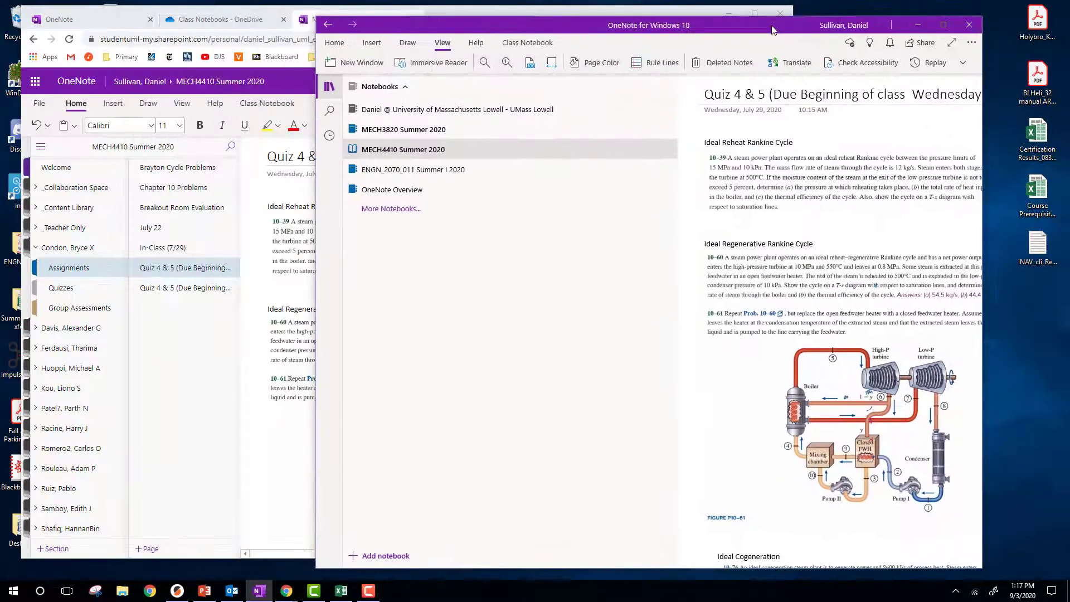
left_click(329, 87)
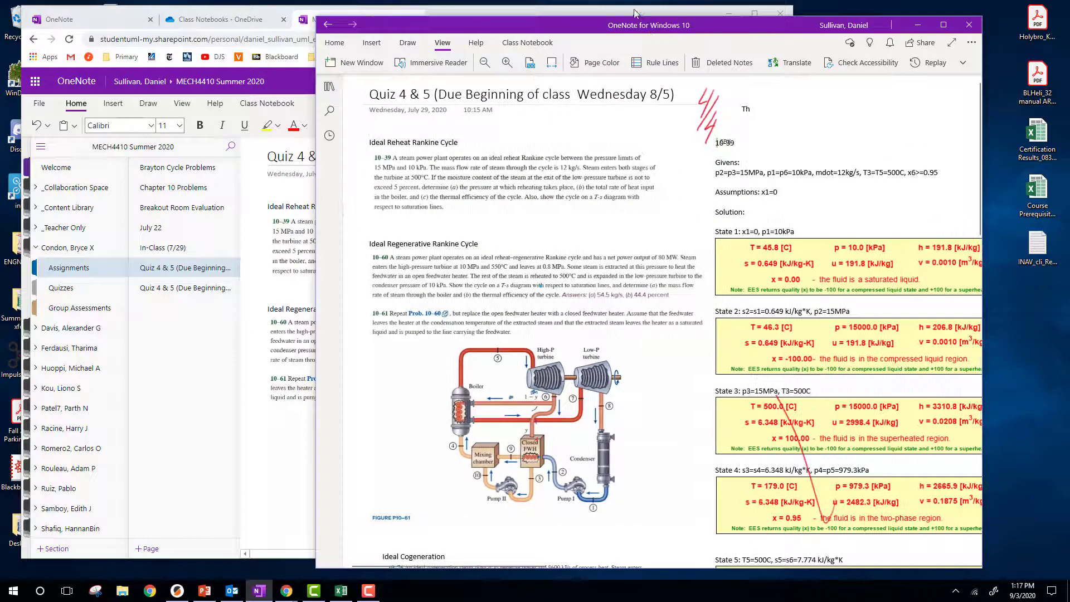
left_click_drag(652, 34, 771, 242)
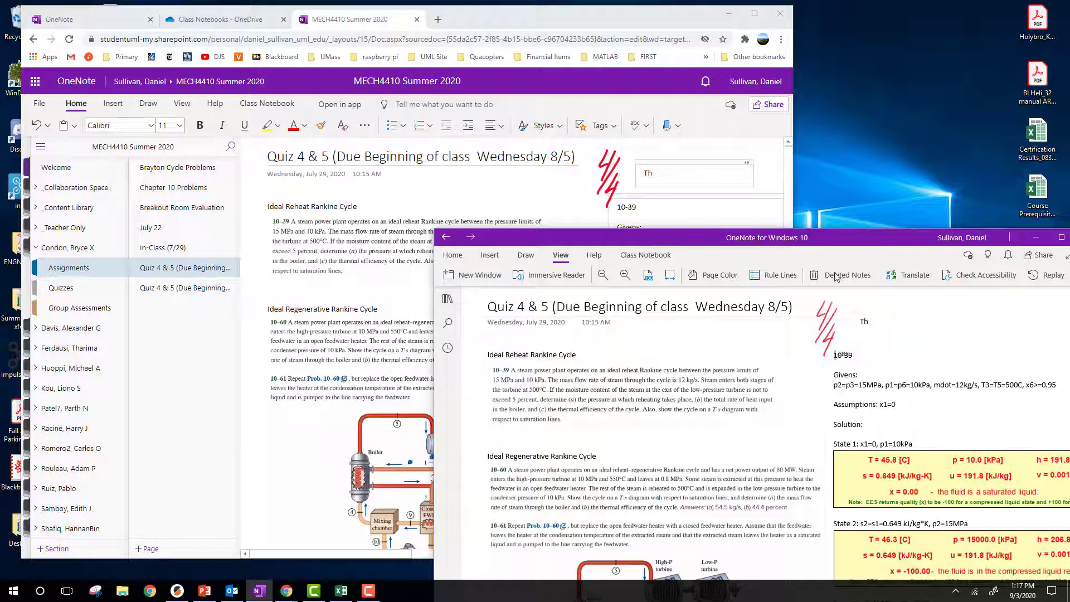
left_click(664, 173)
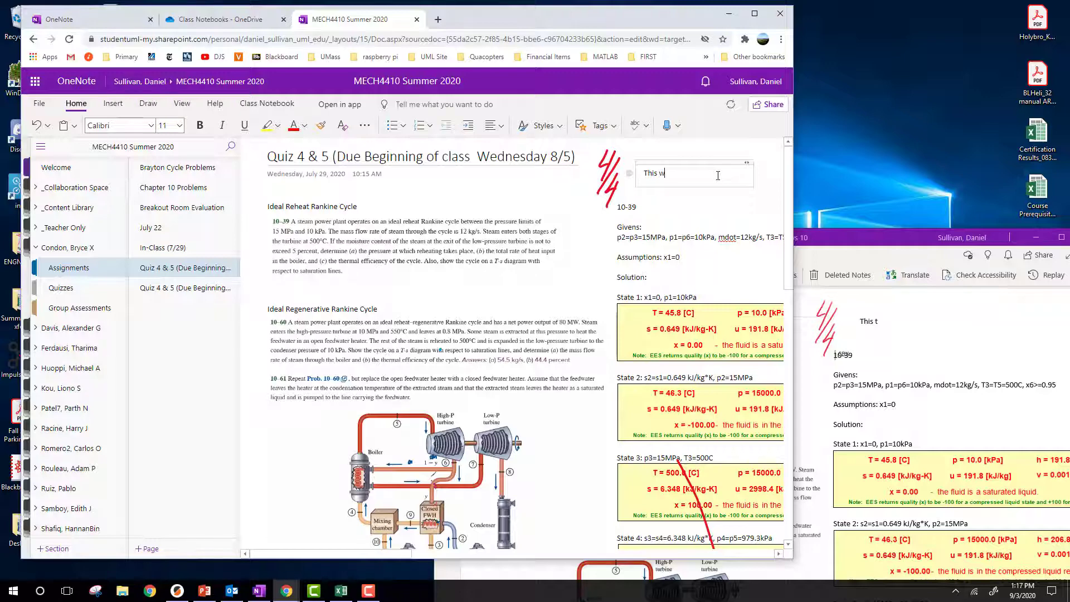
type("is was a great job")
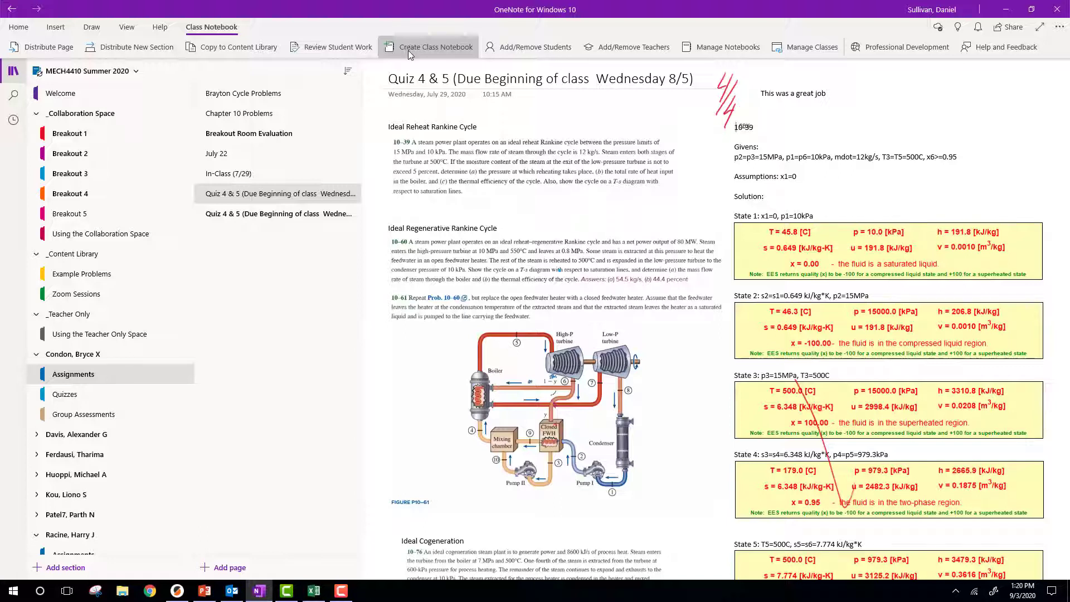
Step: Start creating a new class notebook from desktop OneNote and name it "Demo for faculty"
left_click(12, 28)
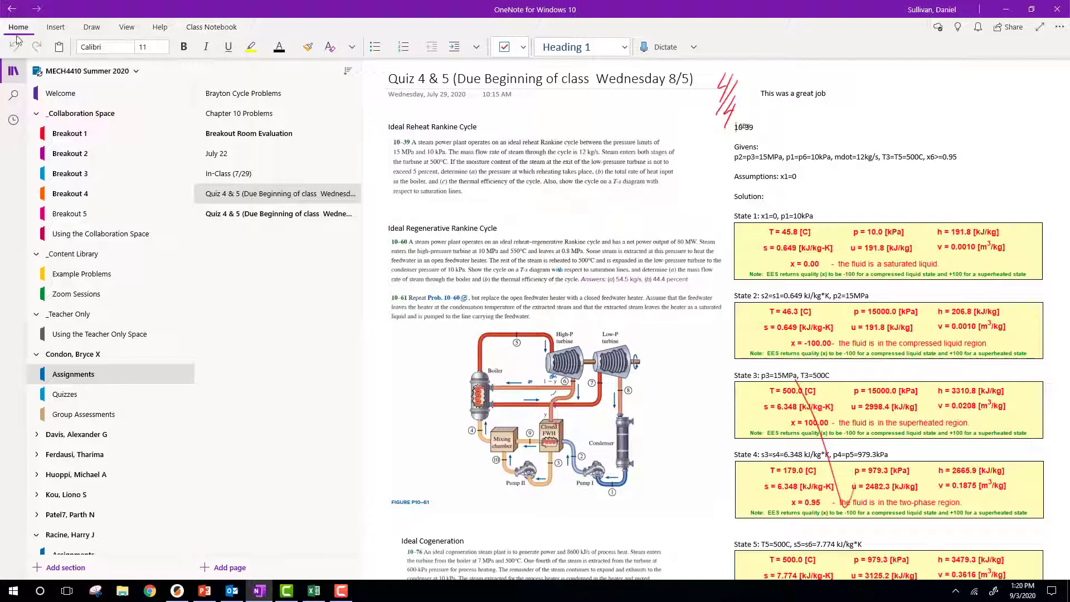
left_click(211, 29)
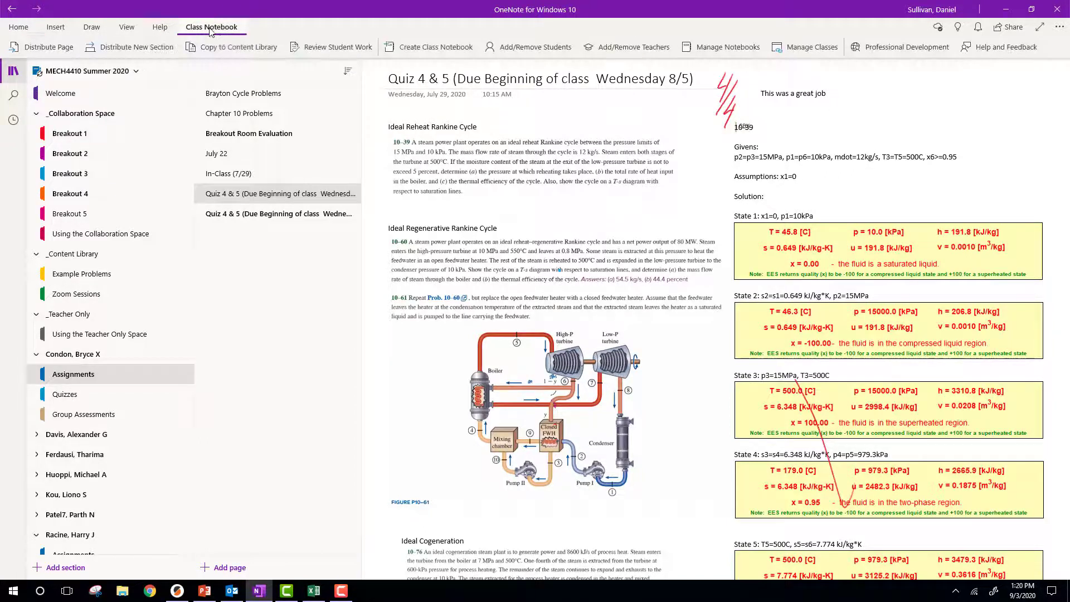
left_click(422, 46)
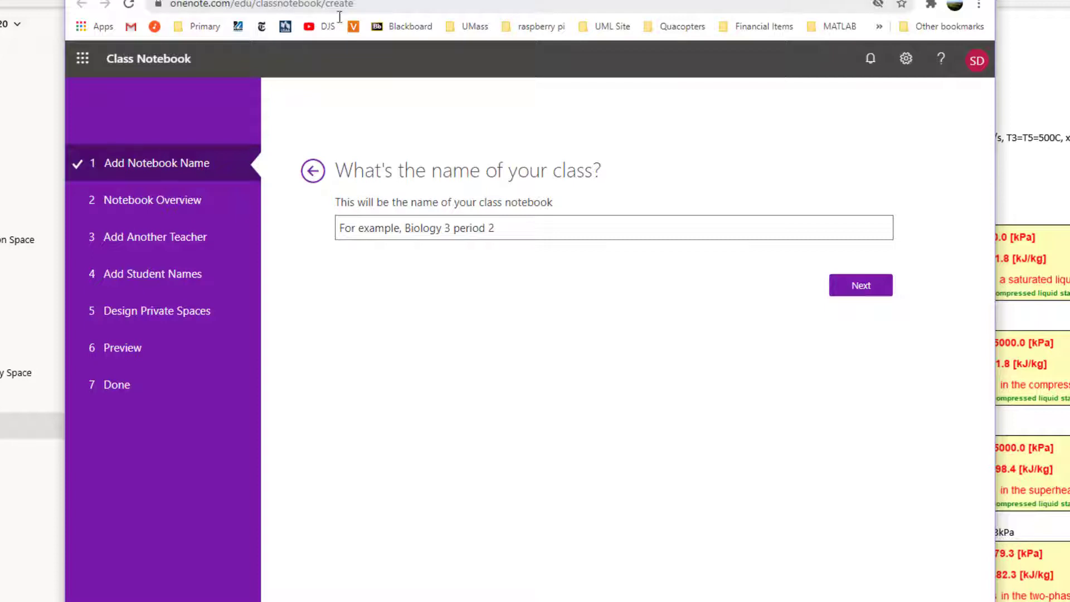
left_click(415, 230)
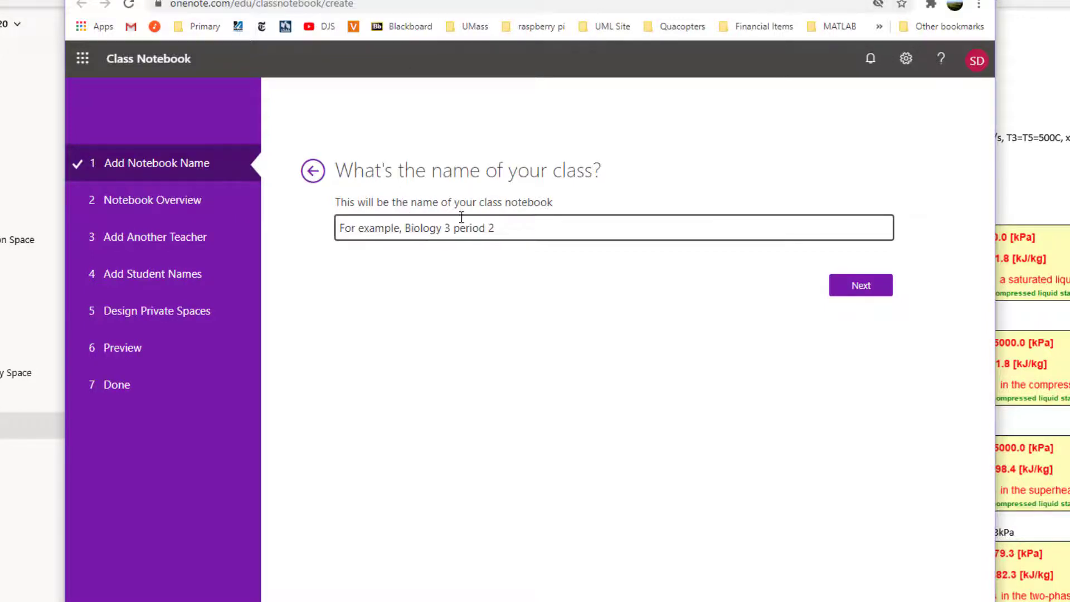
type("Demo")
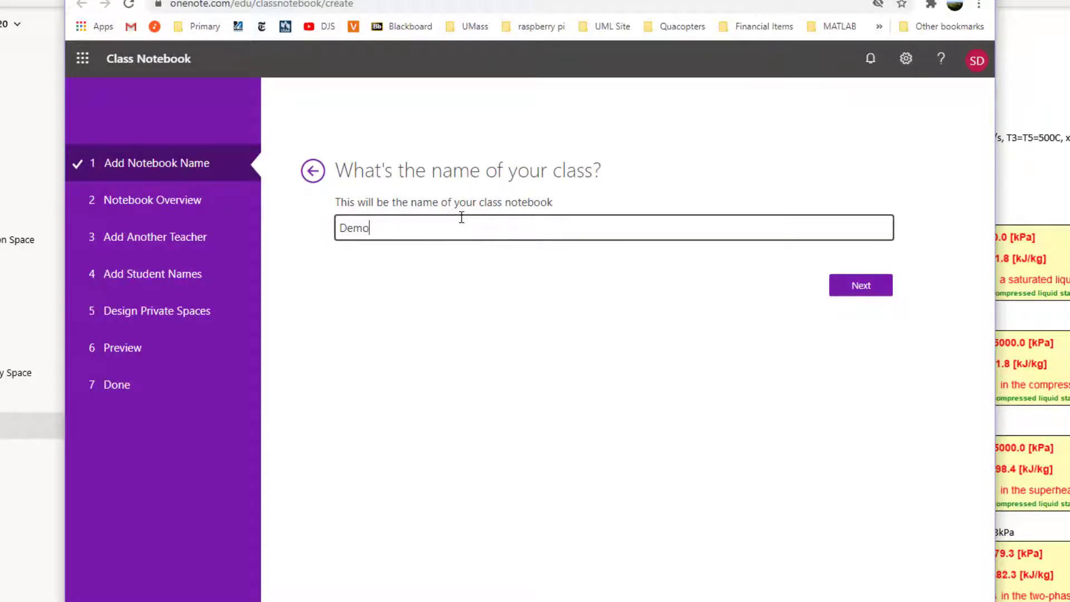
type(" for faculty")
left_click(842, 290)
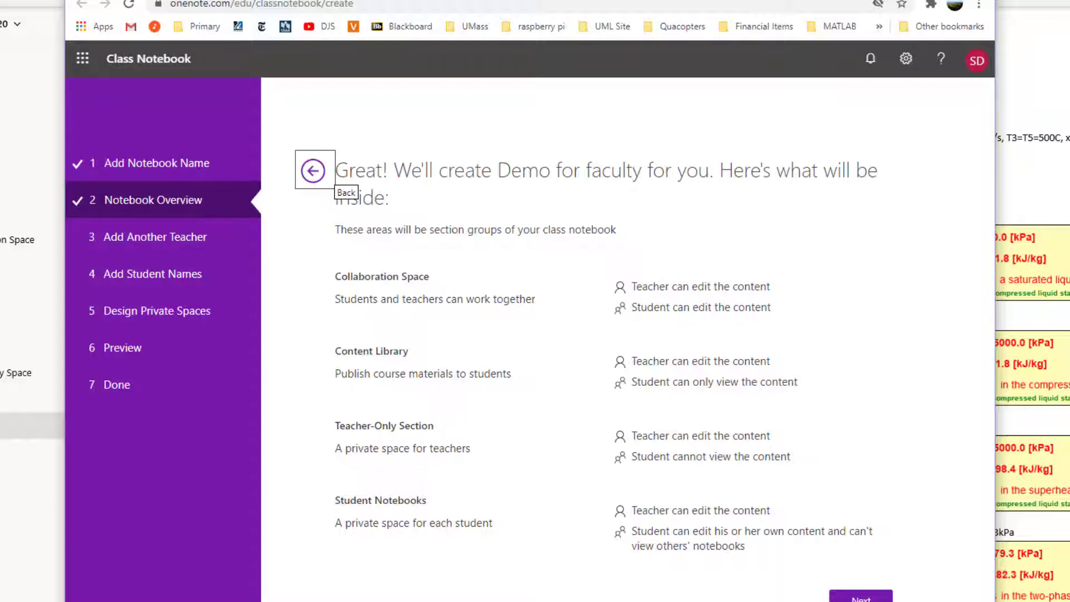
Step: Accept the notebook's standard section groups and continue without adding another teacher
left_click(861, 599)
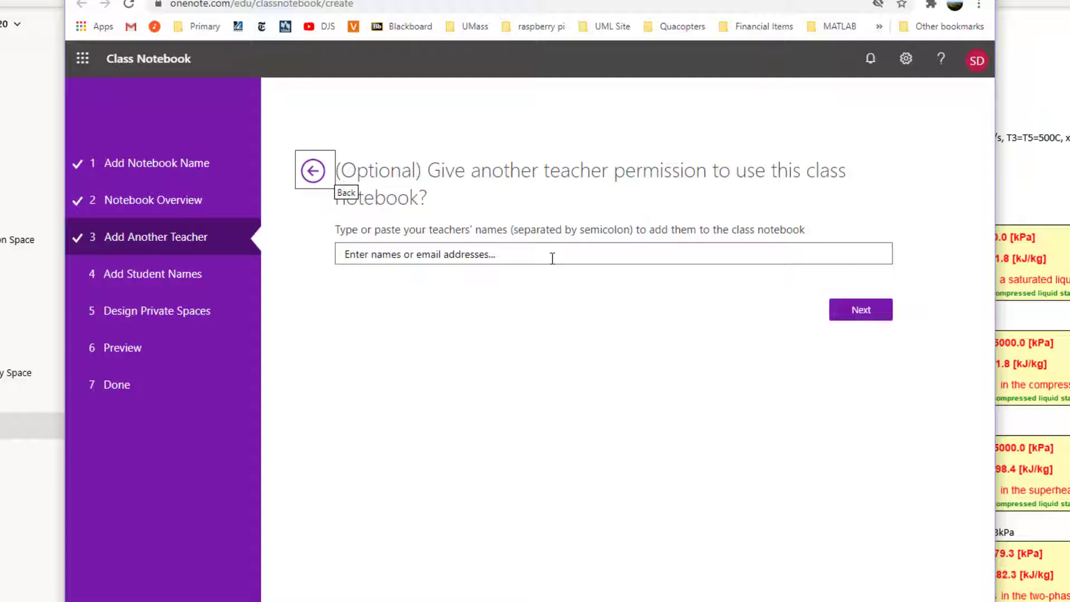
left_click(859, 317)
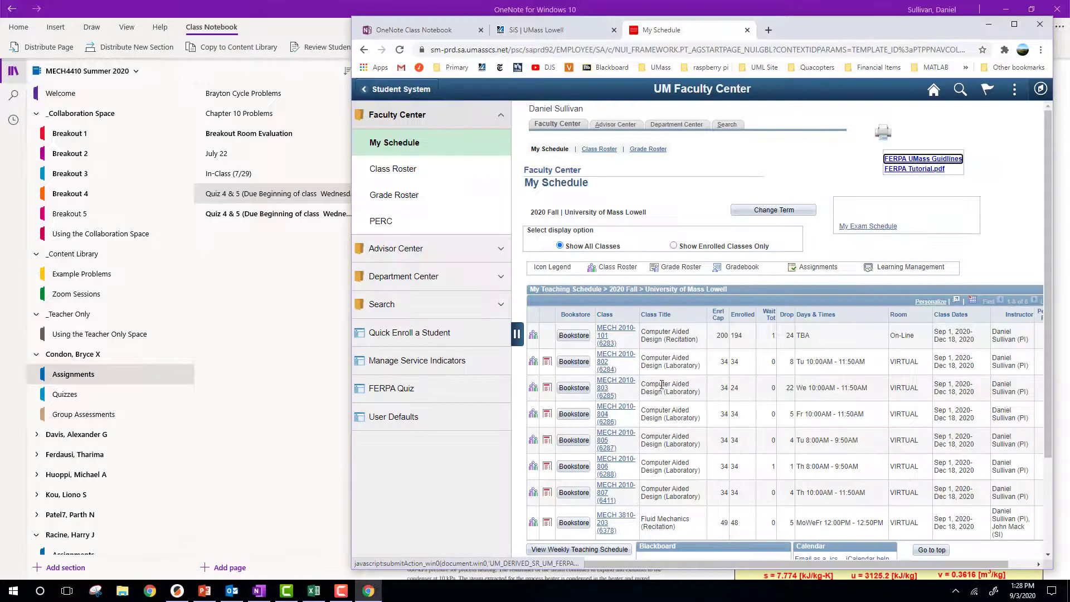
Step: From the MECH 3810-203 class roster in UM Faculty Center, start a notification to all students and copy every BCC e-mail address
scroll(587, 438, "down", 3)
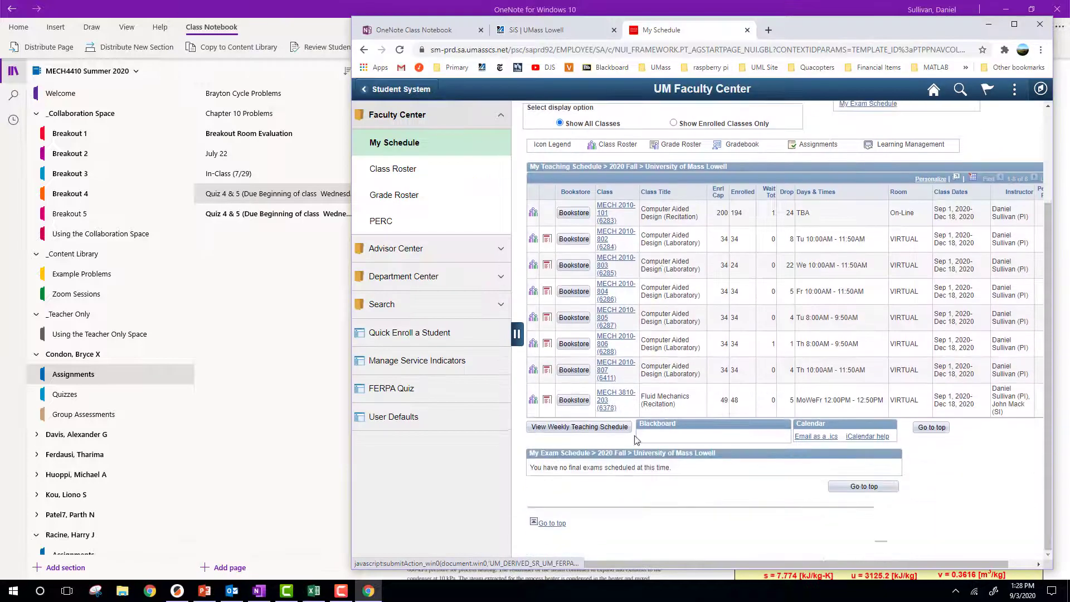
left_click(534, 401)
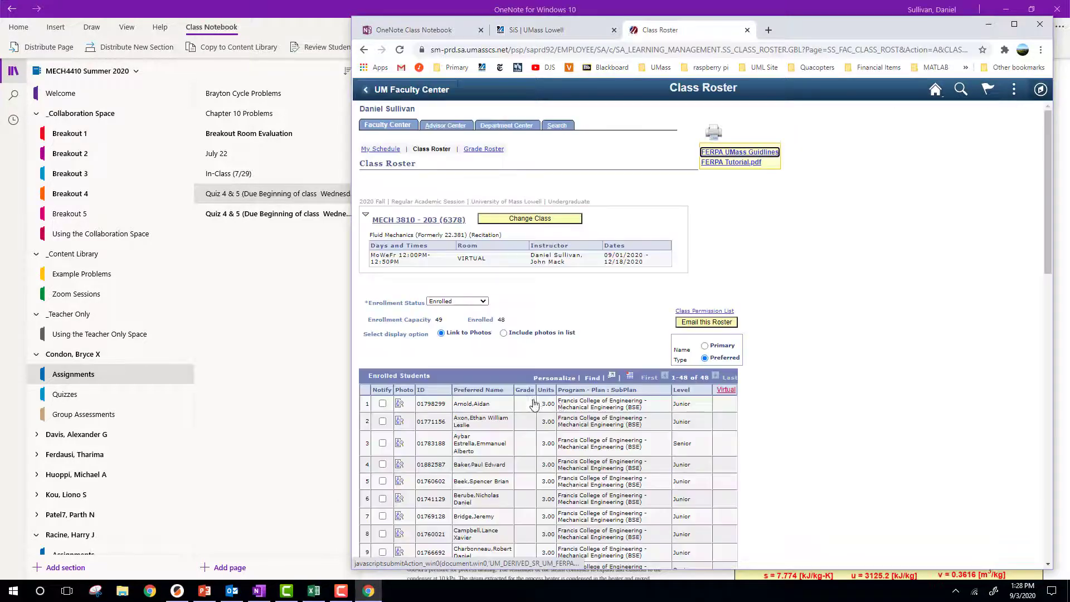
scroll(533, 403, "down", 15)
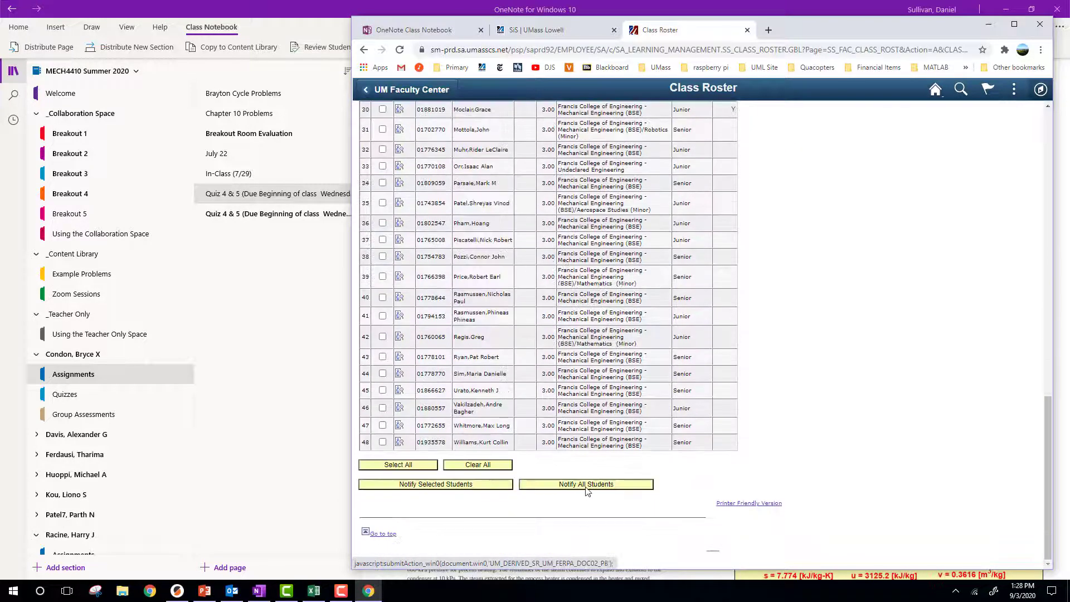
left_click(587, 485)
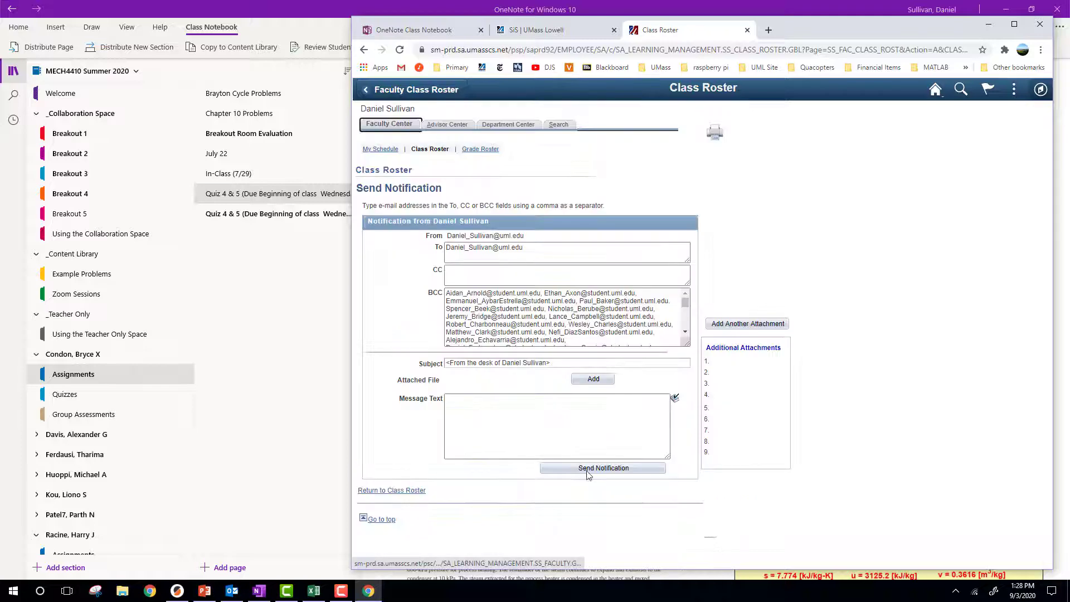
left_click(576, 317)
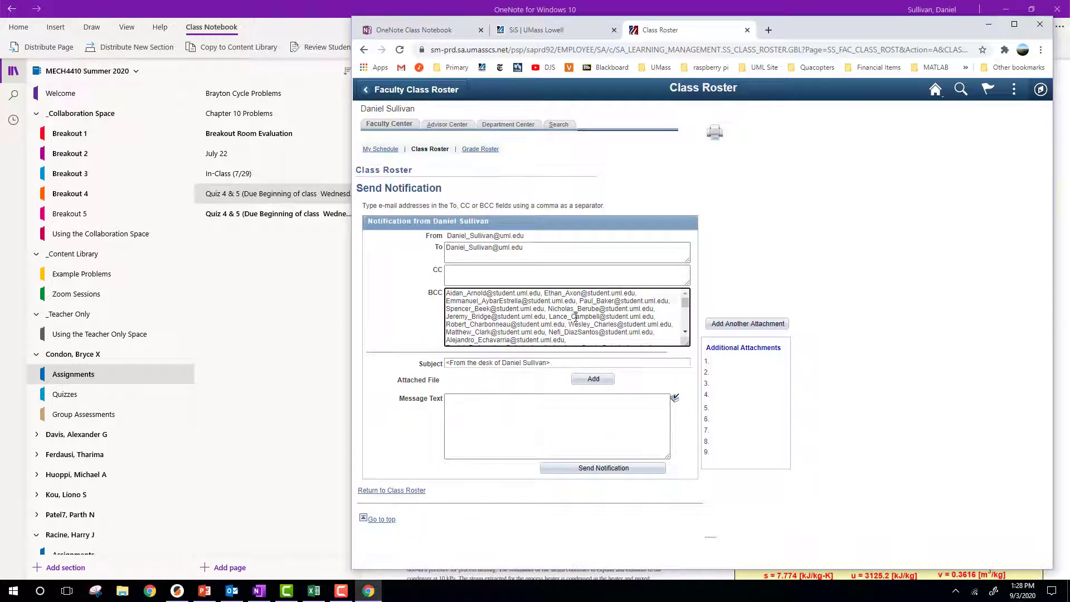
key("ctrl+a")
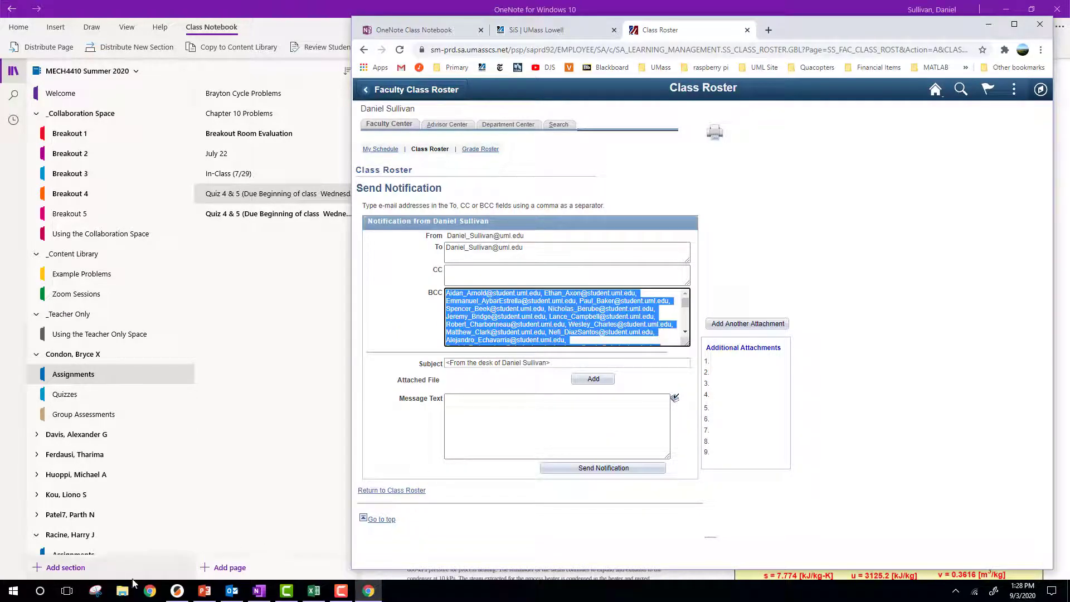
Step: Open Notepad and paste the copied student e-mail addresses into a blank document
left_click(13, 593)
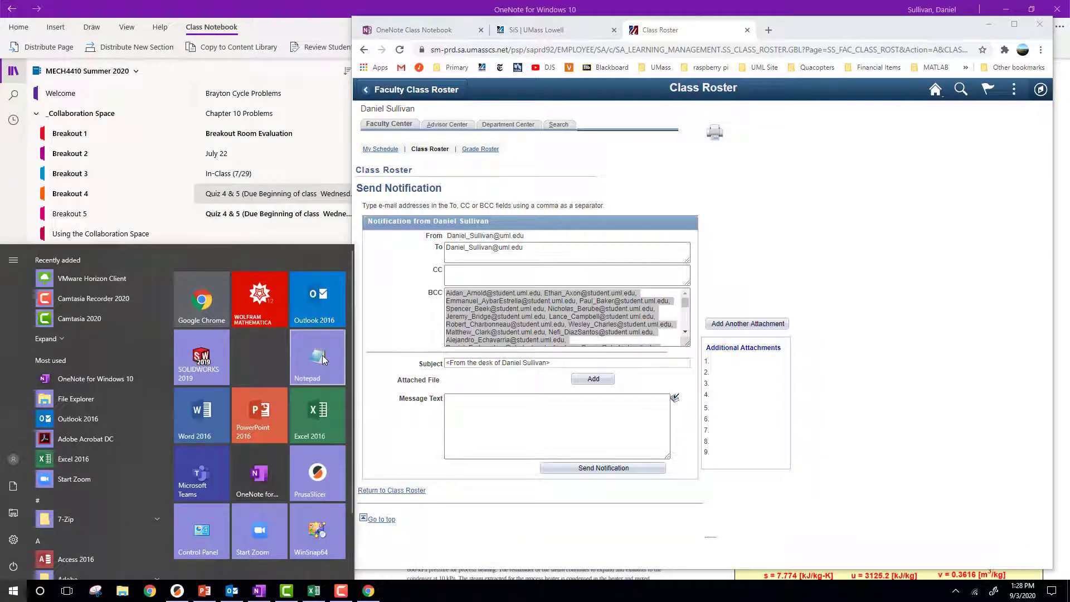
left_click(323, 356)
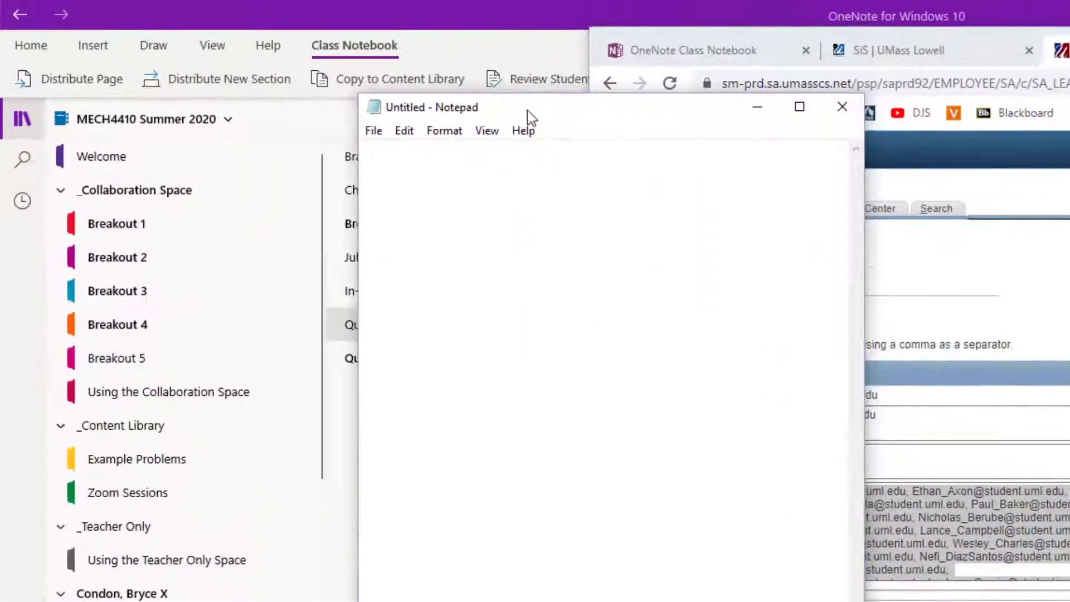
key("ctrl+v")
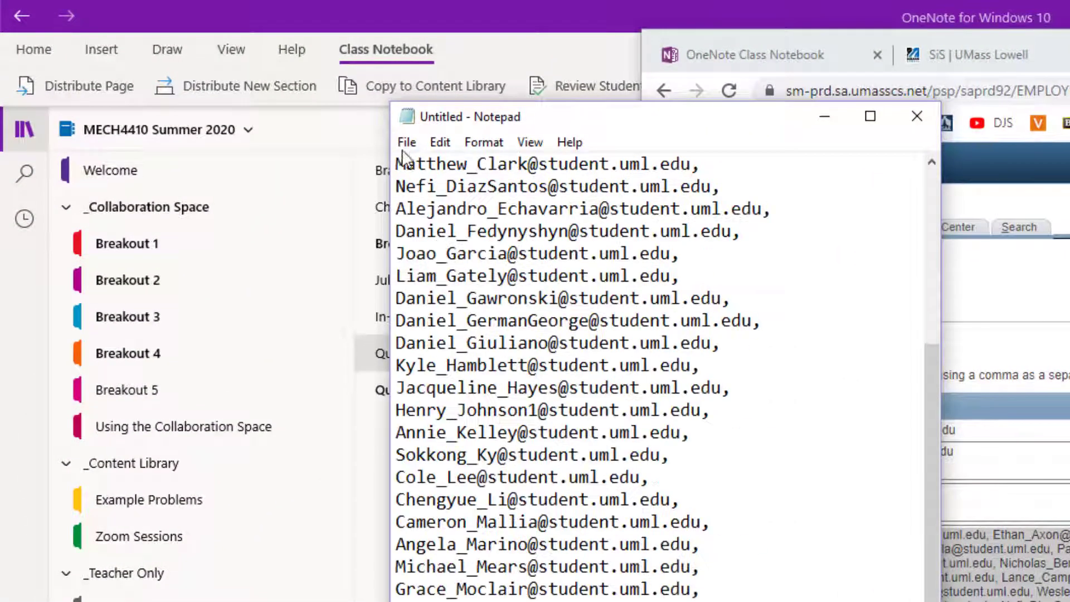
Step: Replace every comma in the e-mail list with a semicolon
left_click(446, 142)
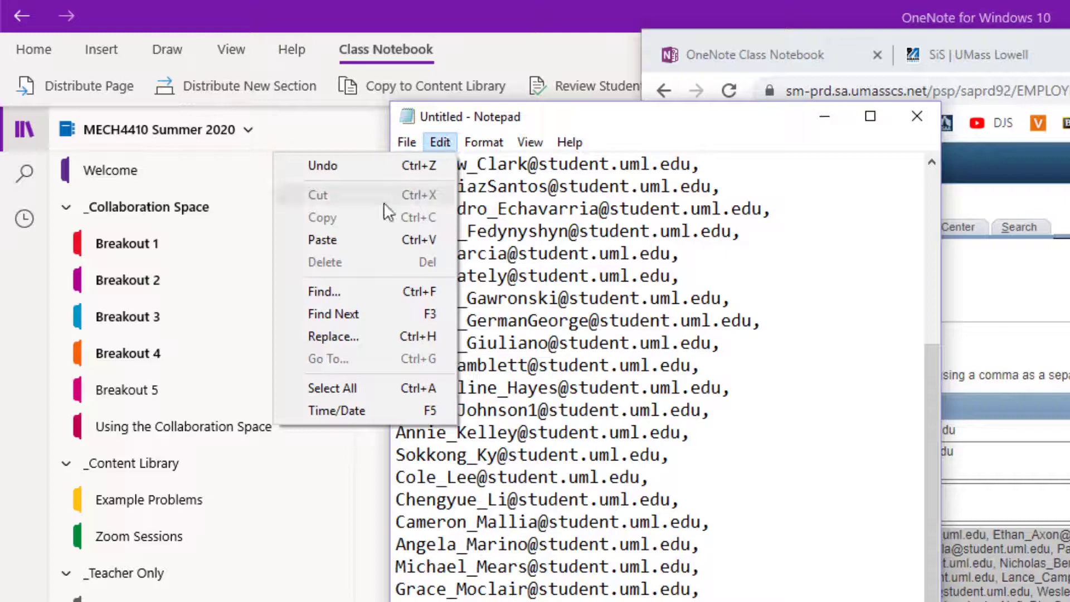
left_click(344, 335)
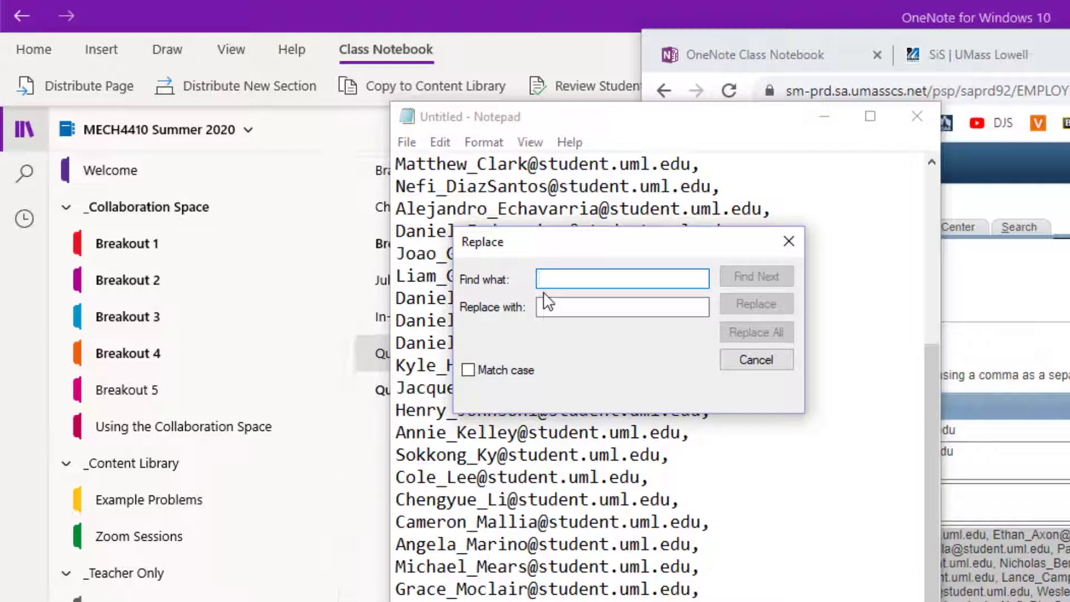
type(",")
left_click(549, 311)
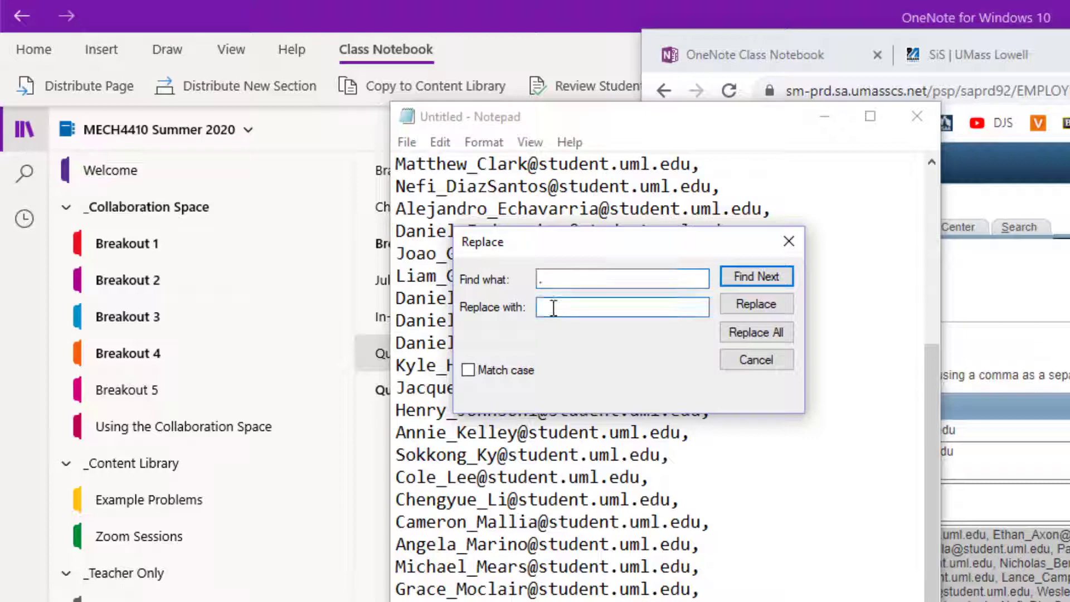
type(";")
left_click(774, 337)
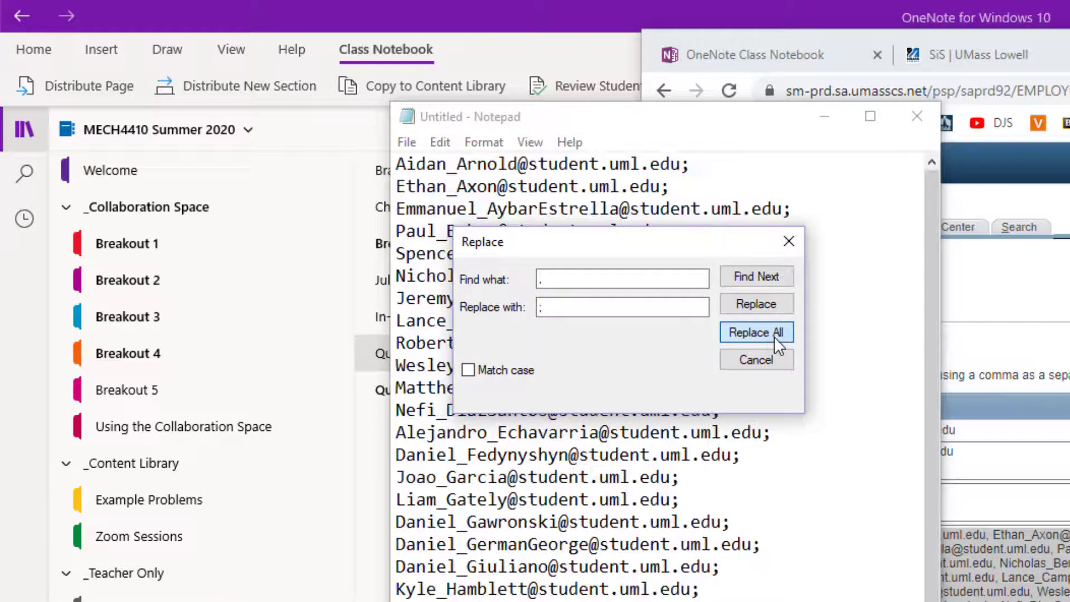
left_click(789, 241)
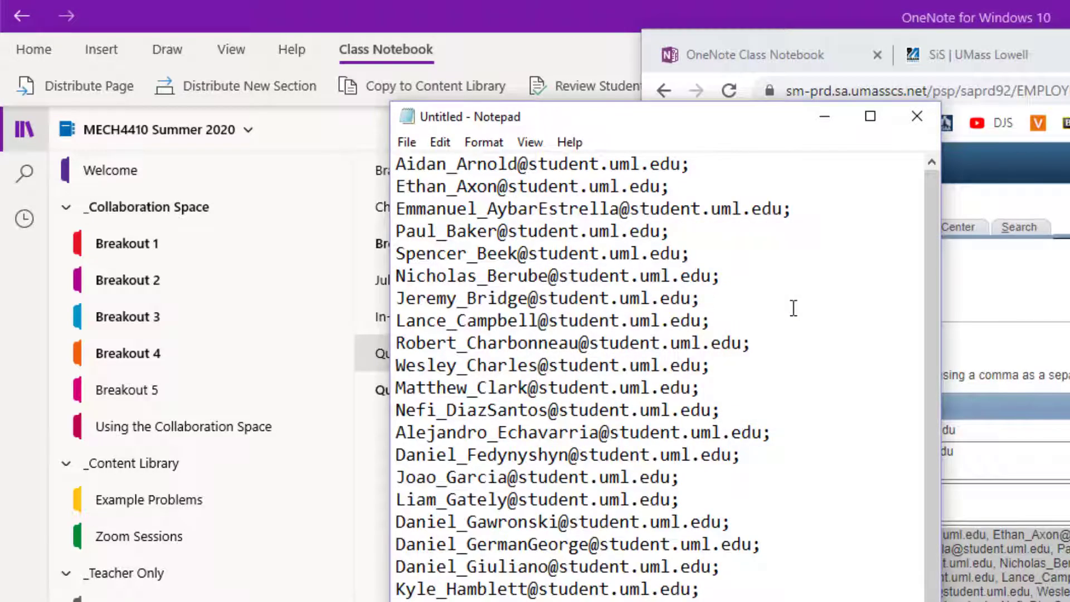
Step: Copy the semicolon-separated addresses into the class notebook's student list, and keep the suggested Handouts, Class Notes, Homework and Quizzes sections
key("ctrl+a")
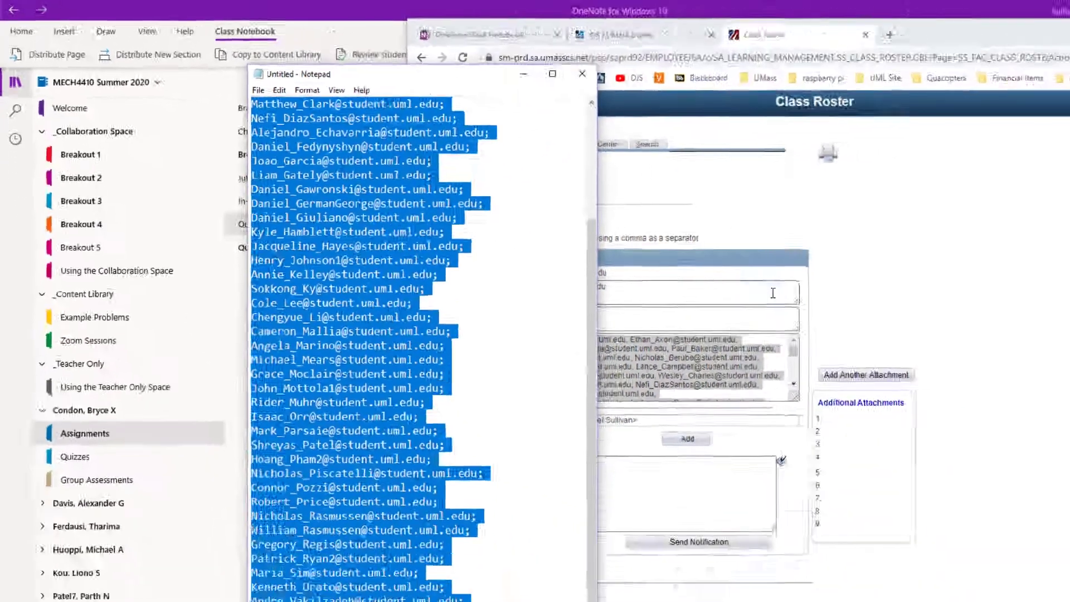
left_click(480, 34)
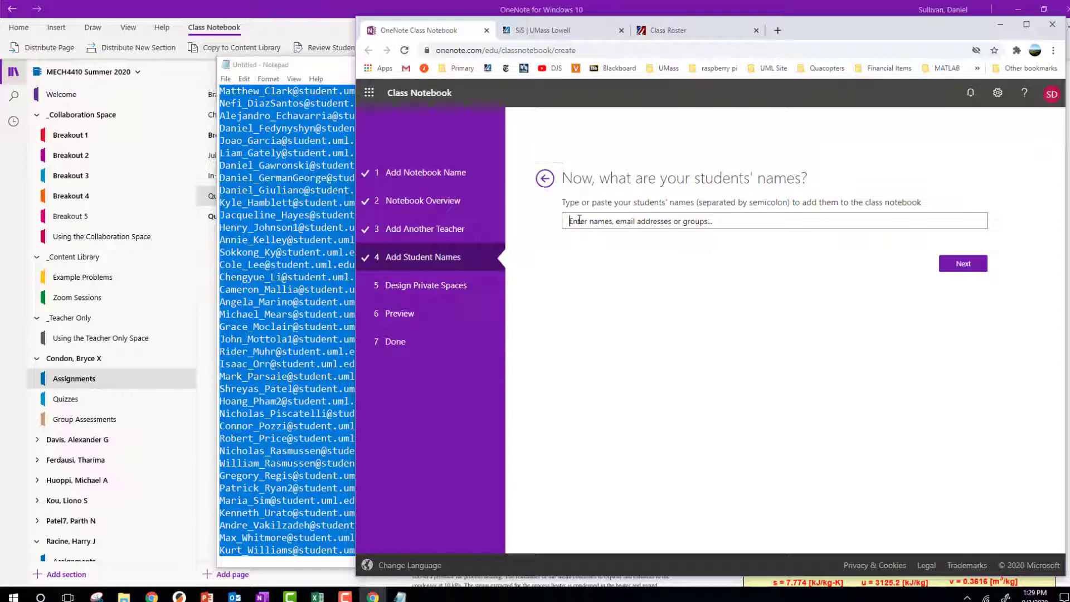
key("ctrl+v")
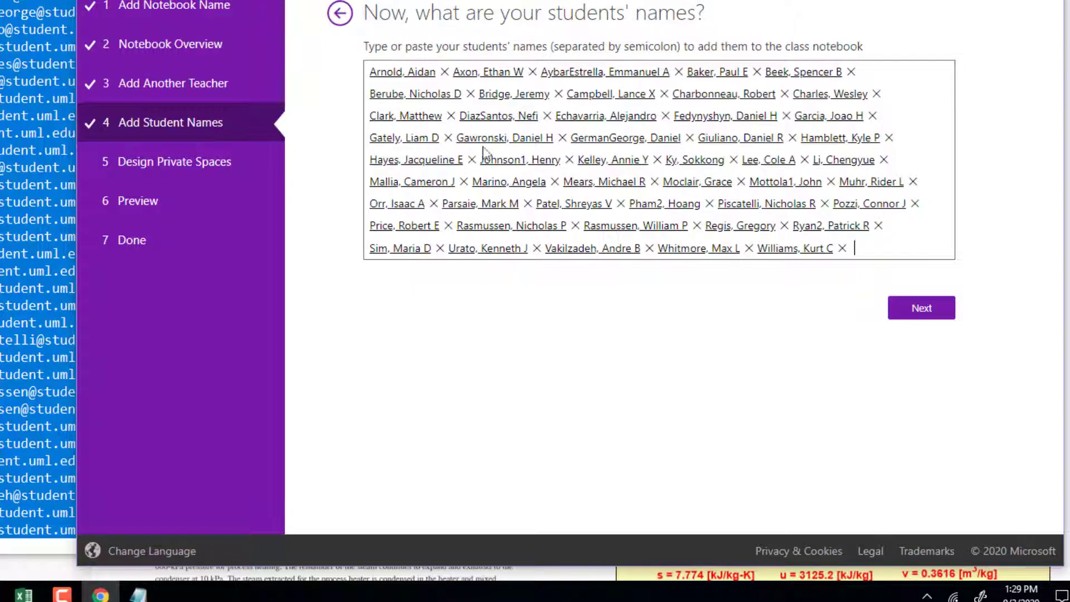
left_click(906, 310)
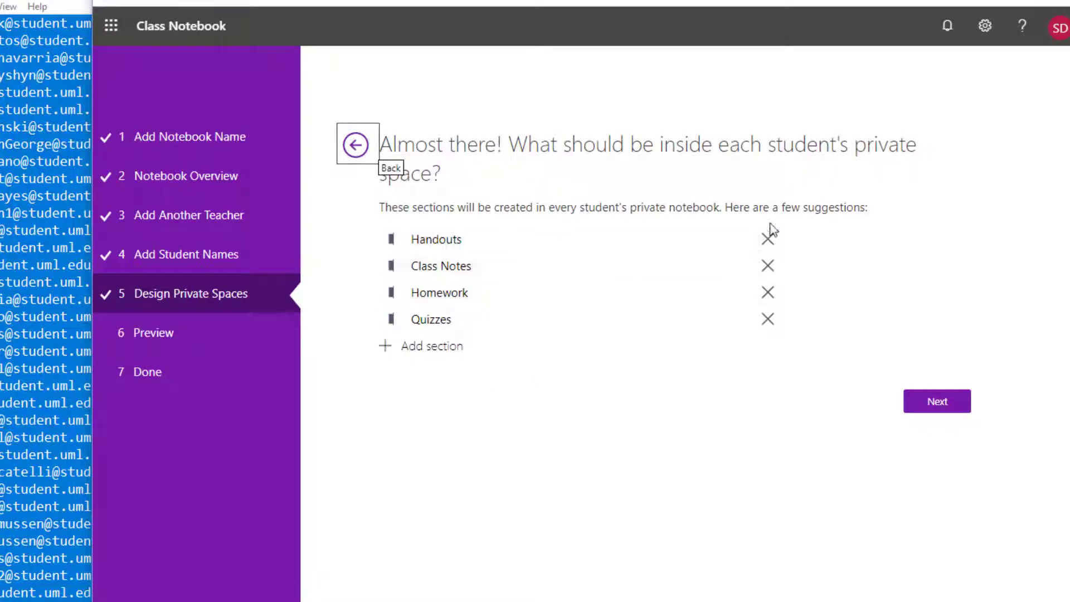
left_click(937, 401)
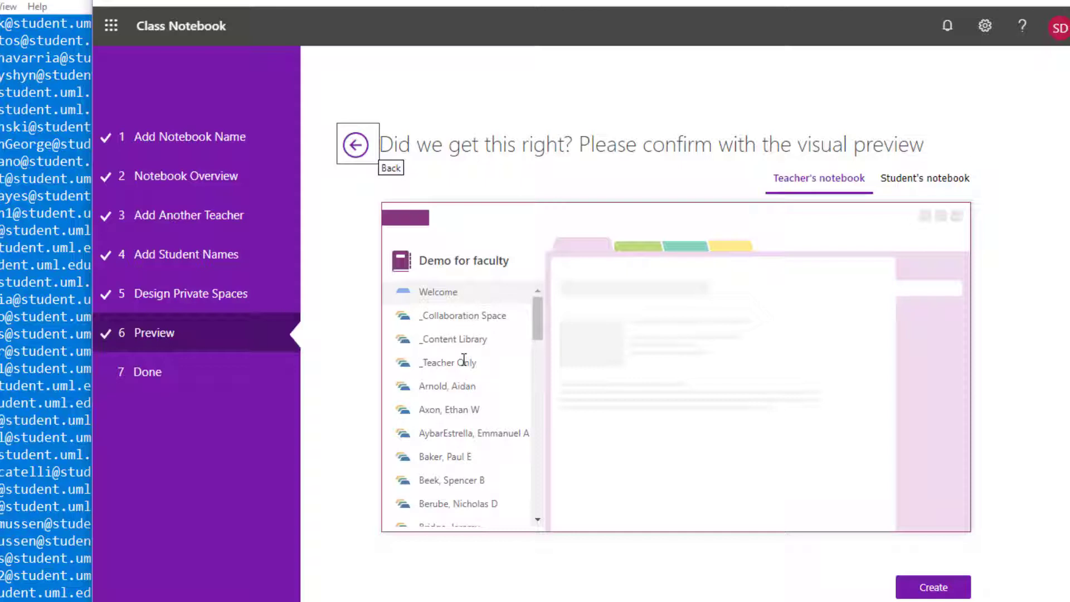
Step: Review the student list in the teacher's notebook preview and the sections in the student's notebook preview
left_click_drag(537, 314, 542, 453)
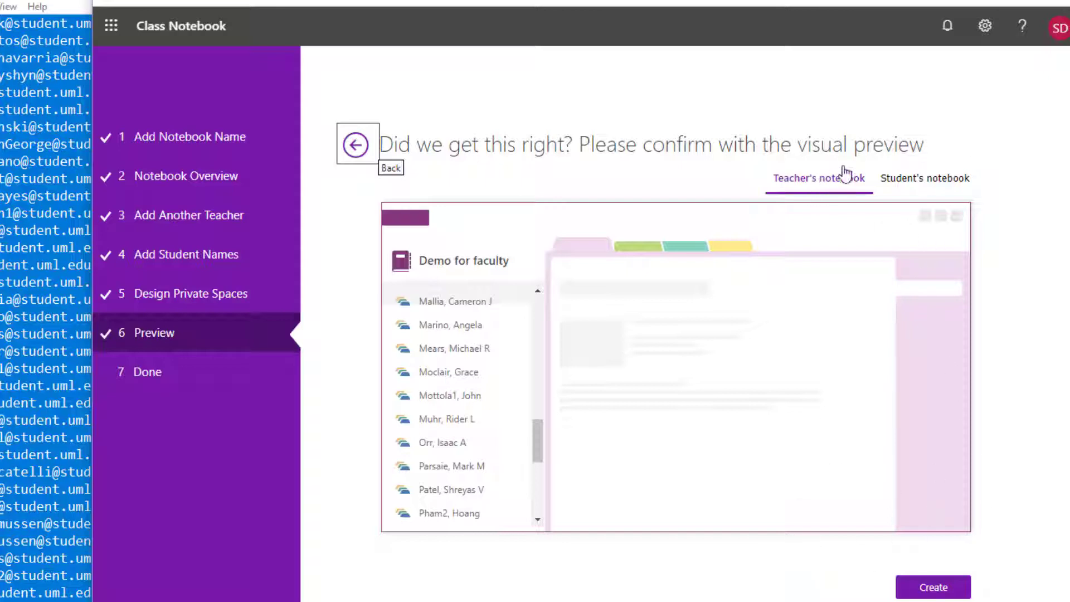
left_click(897, 181)
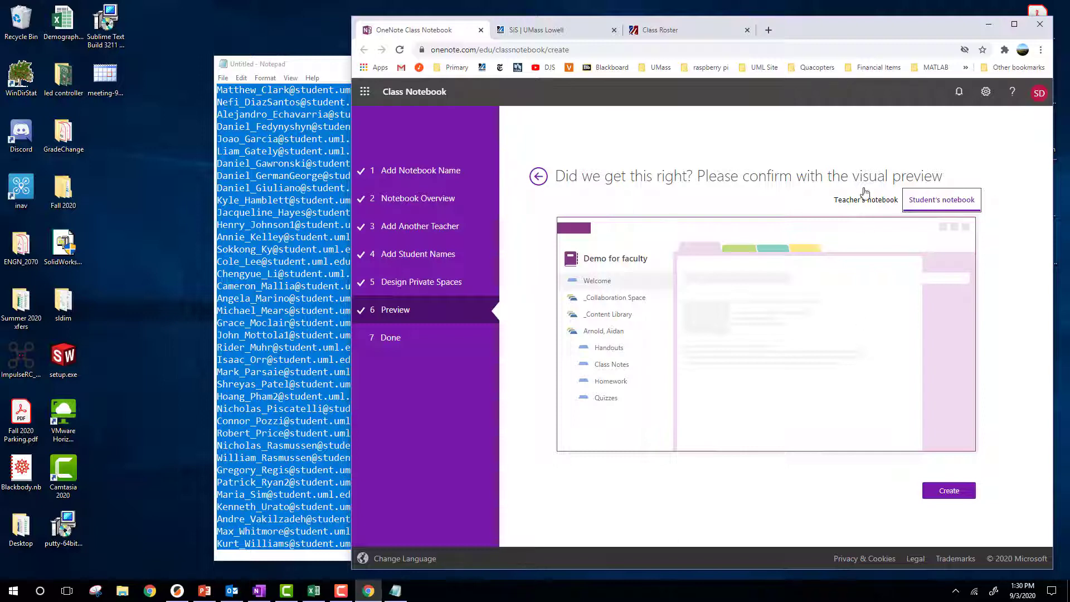
left_click_drag(804, 39, 701, 28)
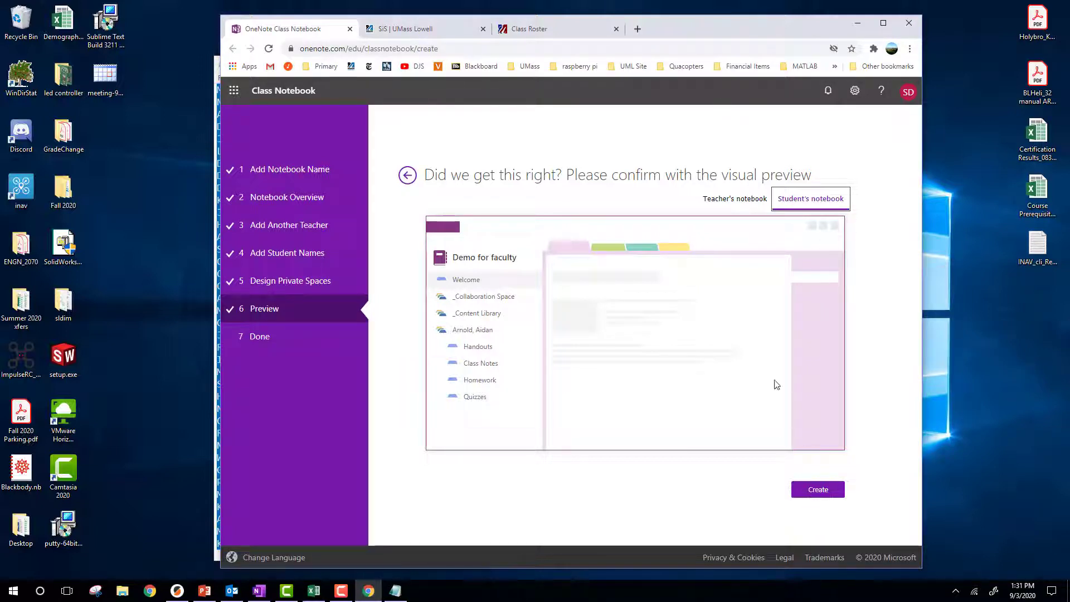
Step: Close the Class Notebook setup page, discard the untitled Notepad document, and switch to OneNote for Windows 10
left_click(350, 28)
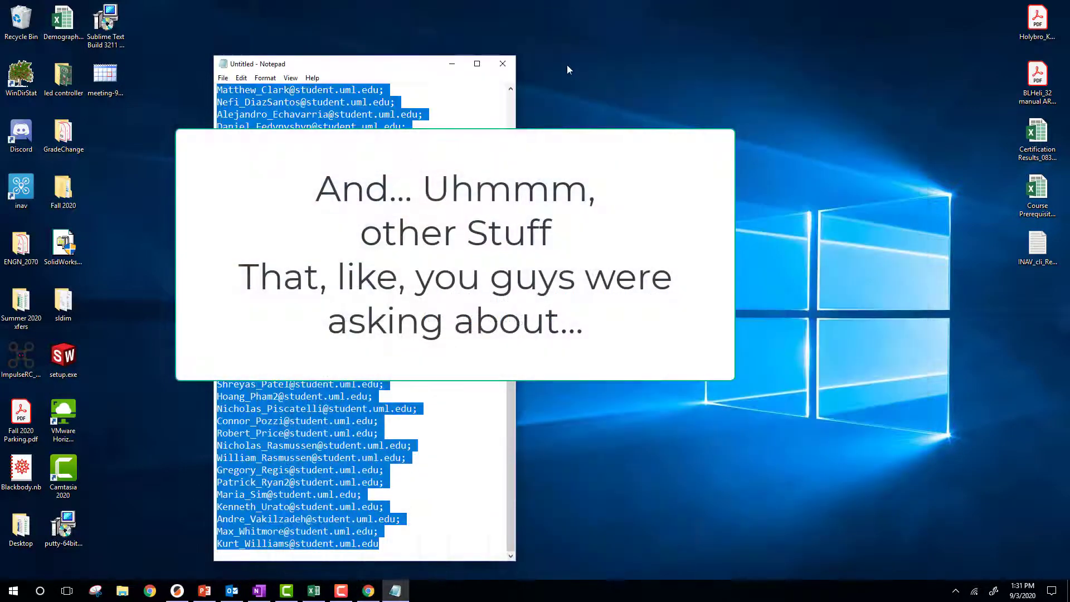
left_click(505, 64)
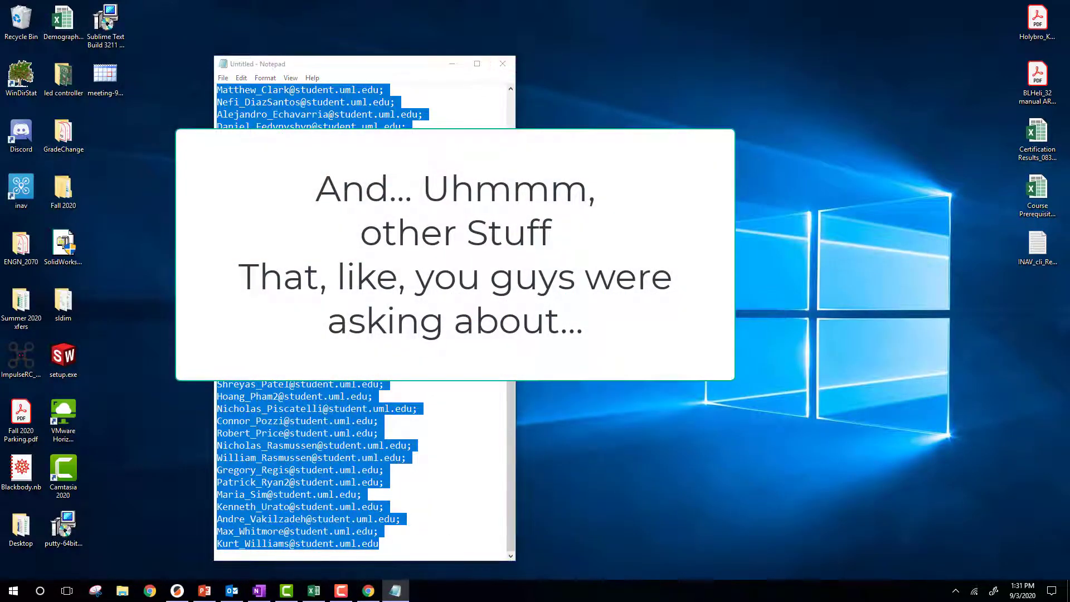
left_click(389, 330)
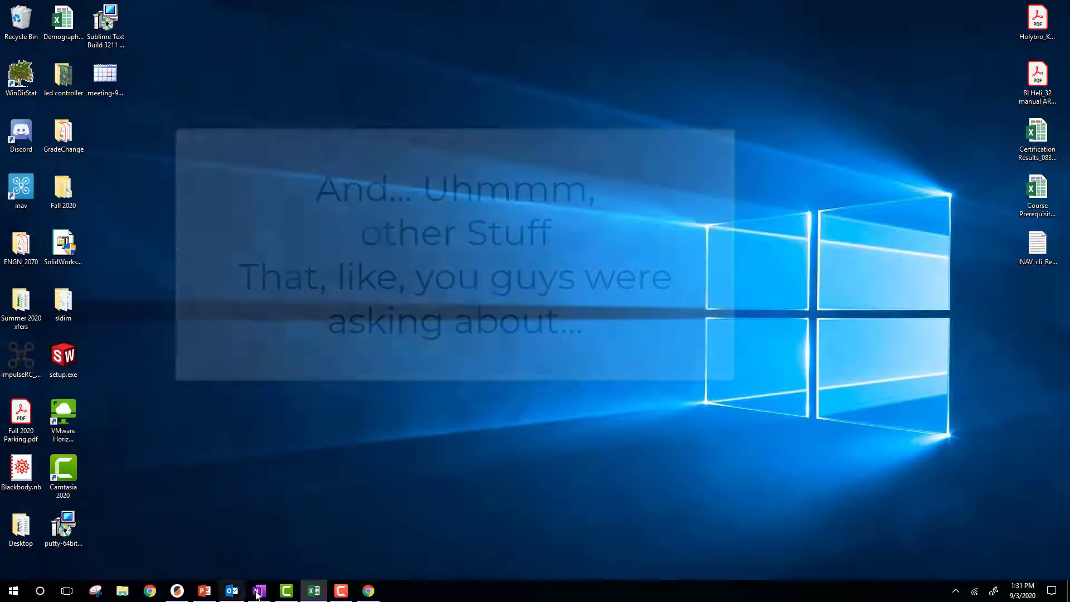
left_click(259, 591)
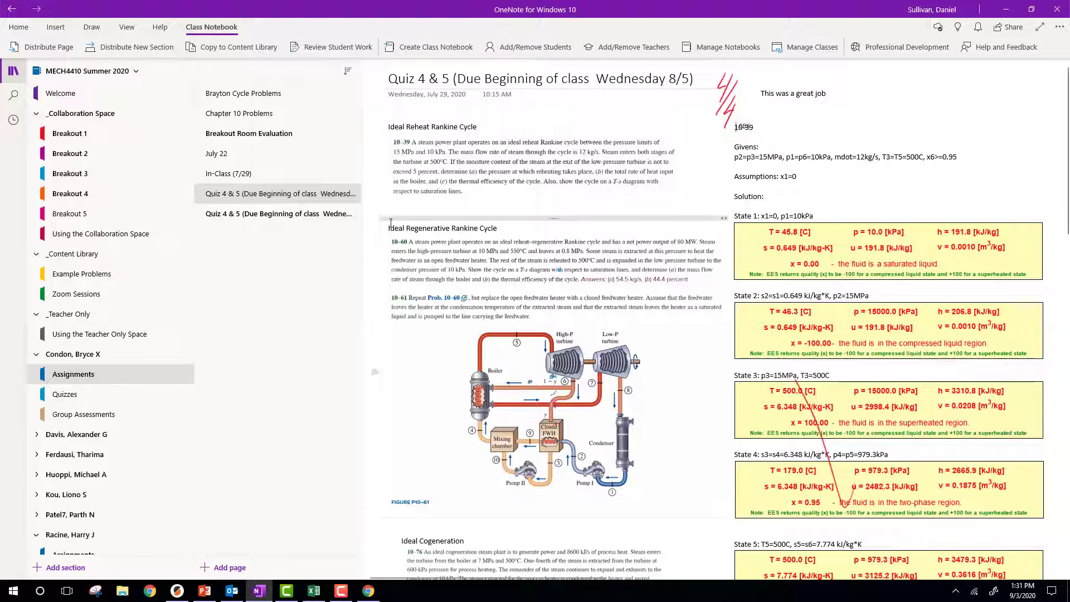
Step: Examine the Aug 3 refrigeration cycle work in the Breakout 1, Breakout 2 and Breakout 3 sections of the Collaboration Space
left_click(72, 138)
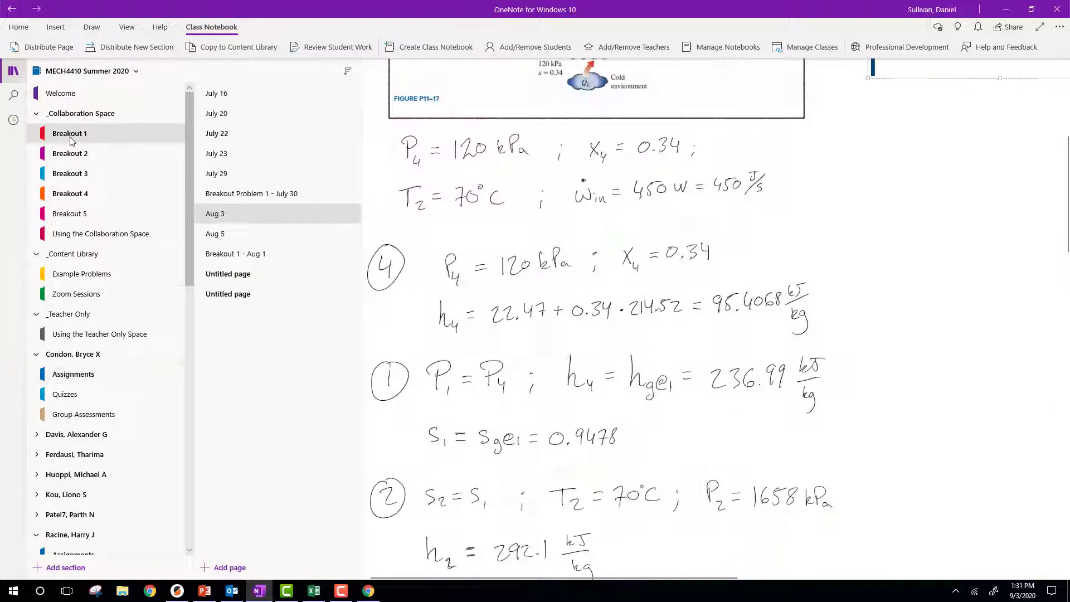
scroll(424, 277, "up", 5)
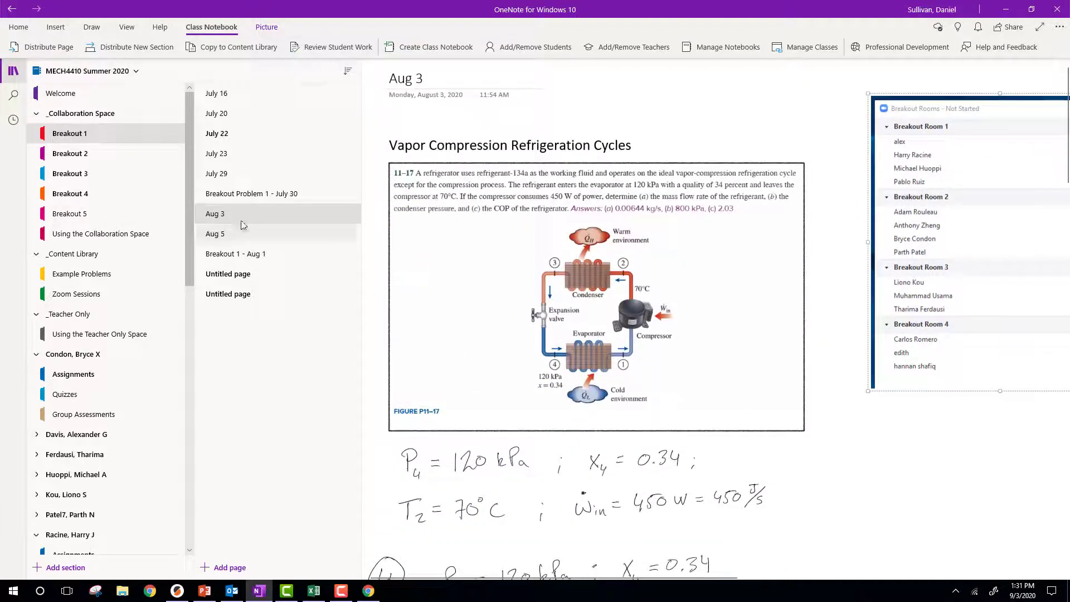
left_click(79, 156)
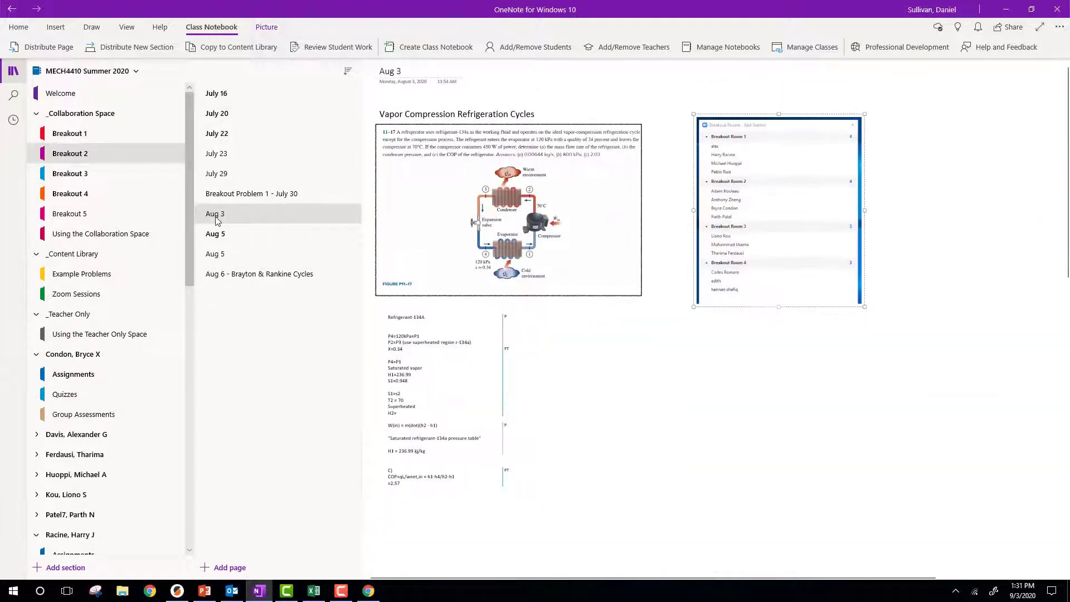
left_click(78, 173)
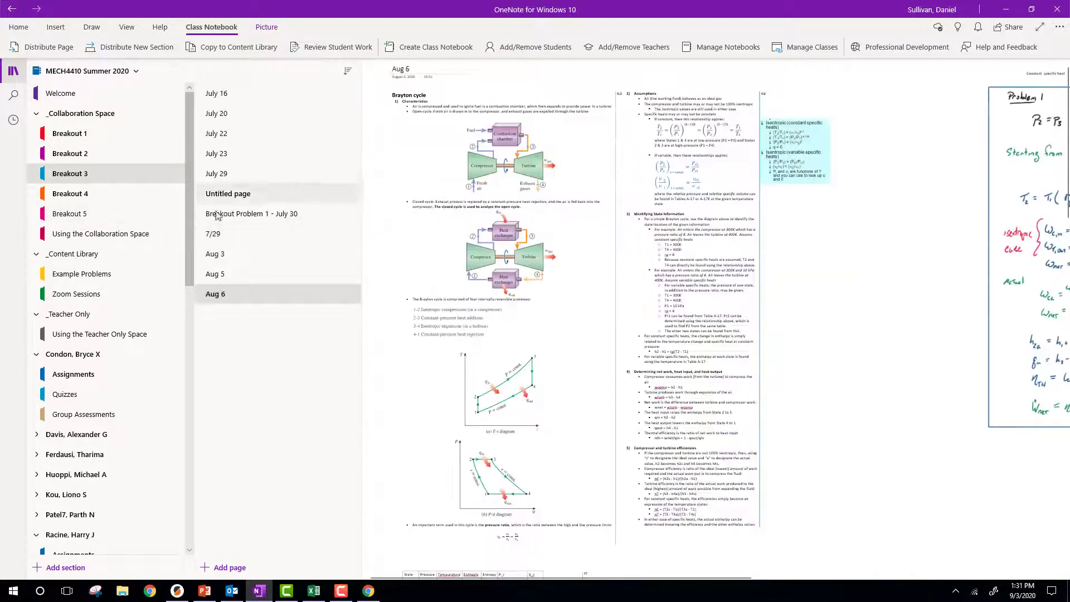
left_click(299, 254)
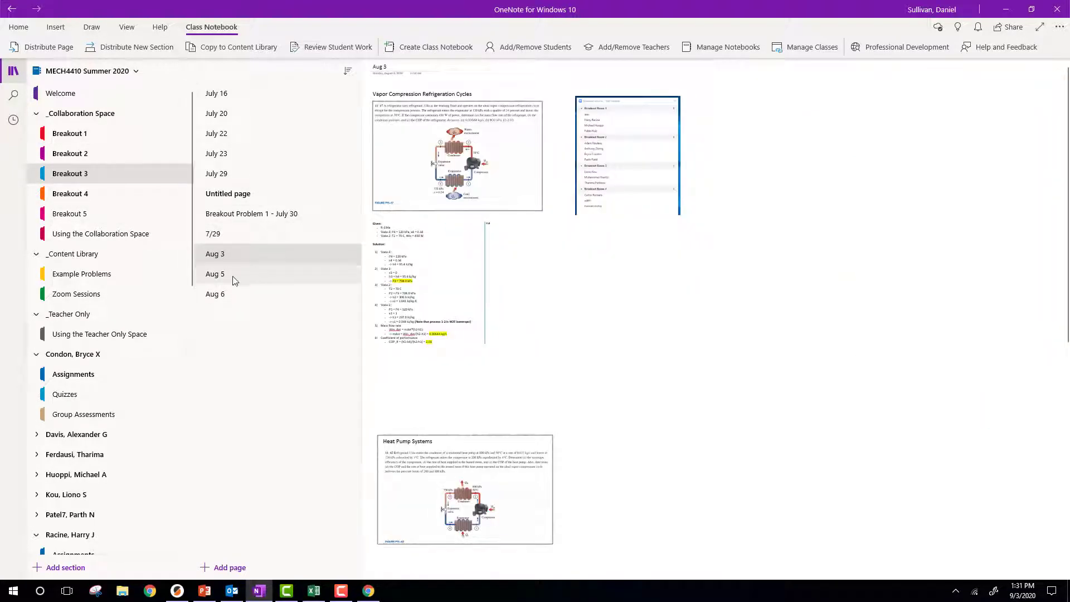
Step: Examine Breakout 4's Aug 3 page and Breakout 5's July 20 page in the Collaboration Space
left_click(87, 201)
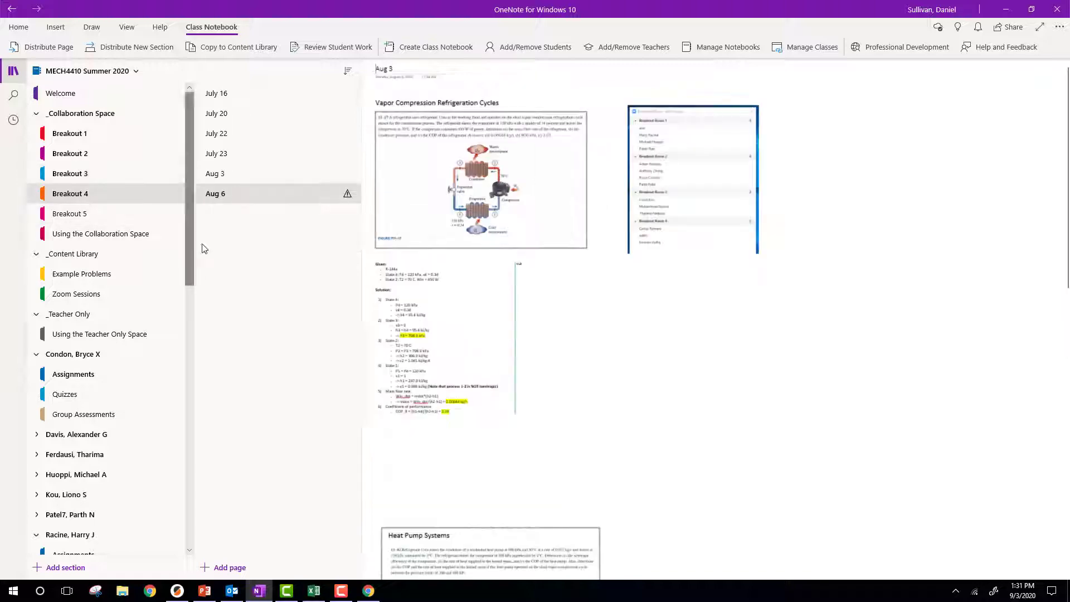
left_click(216, 175)
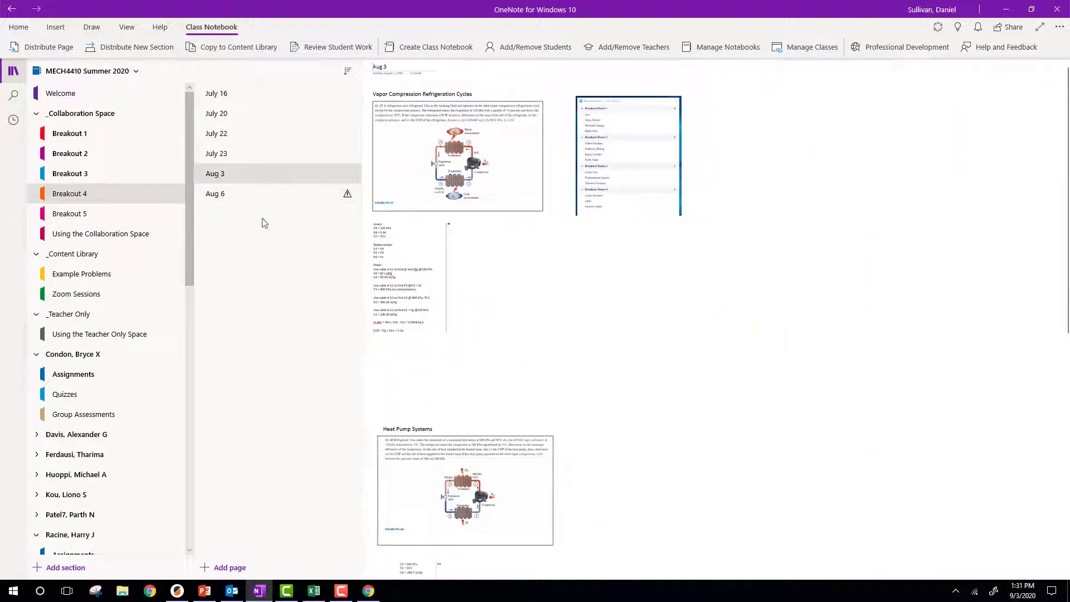
left_click(88, 214)
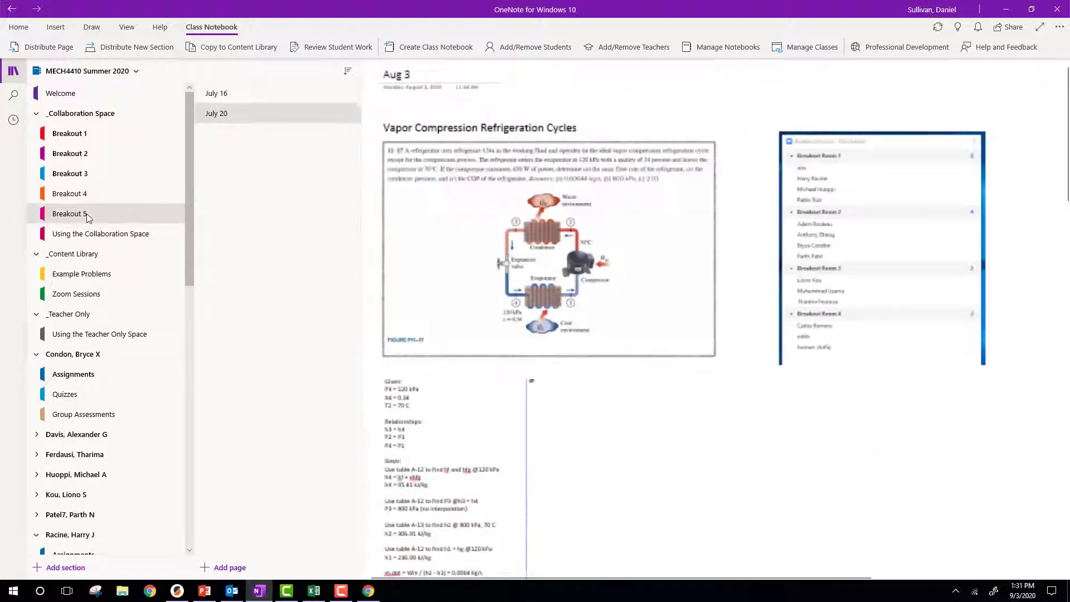
scroll(572, 368, "down", 5)
scroll(571, 368, "up", 6)
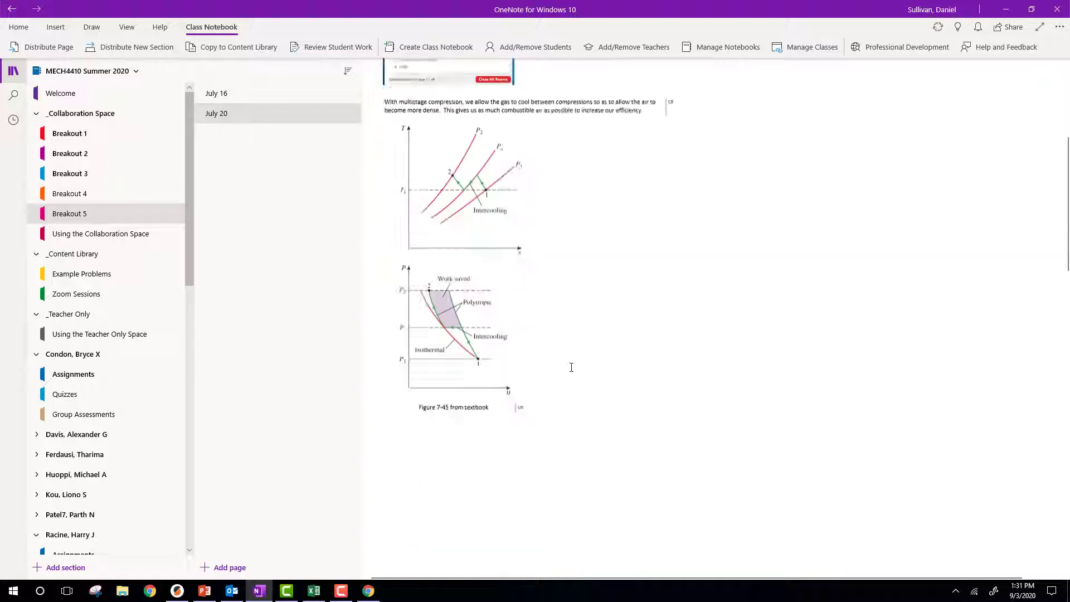
Step: Return to the Breakout 4 section and read through the typed solutions on its July 23 and July 22 pages
left_click(69, 196)
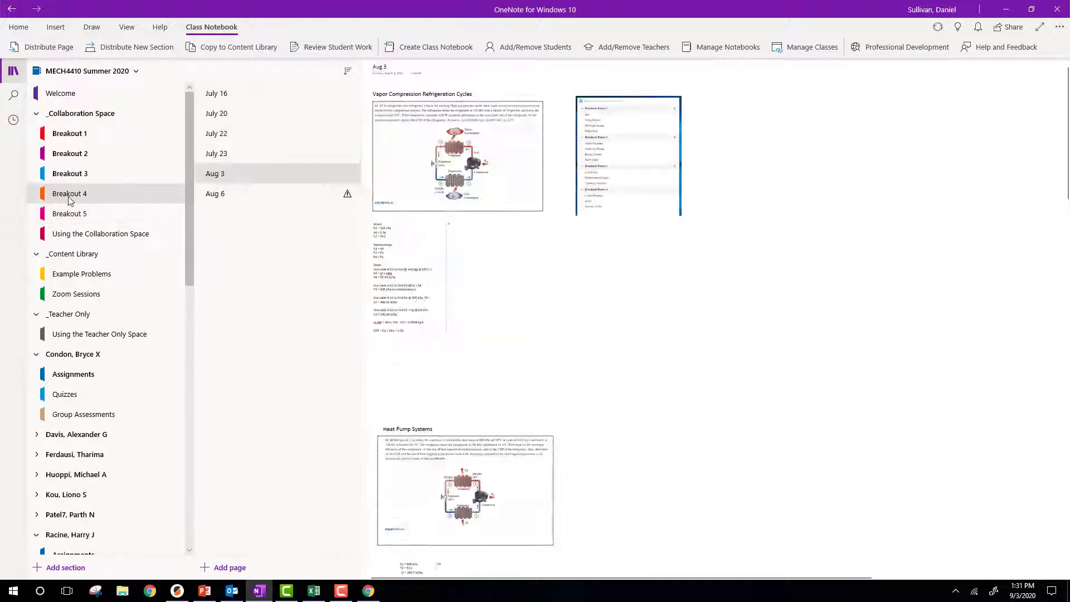
left_click(229, 156)
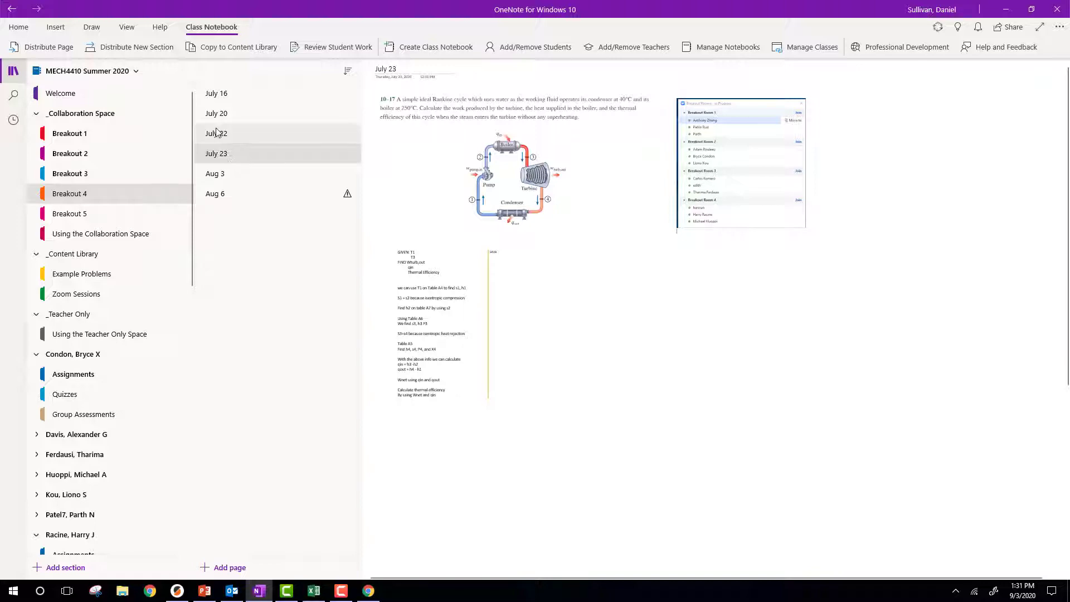
left_click(216, 134)
scroll(606, 299, "down", 15)
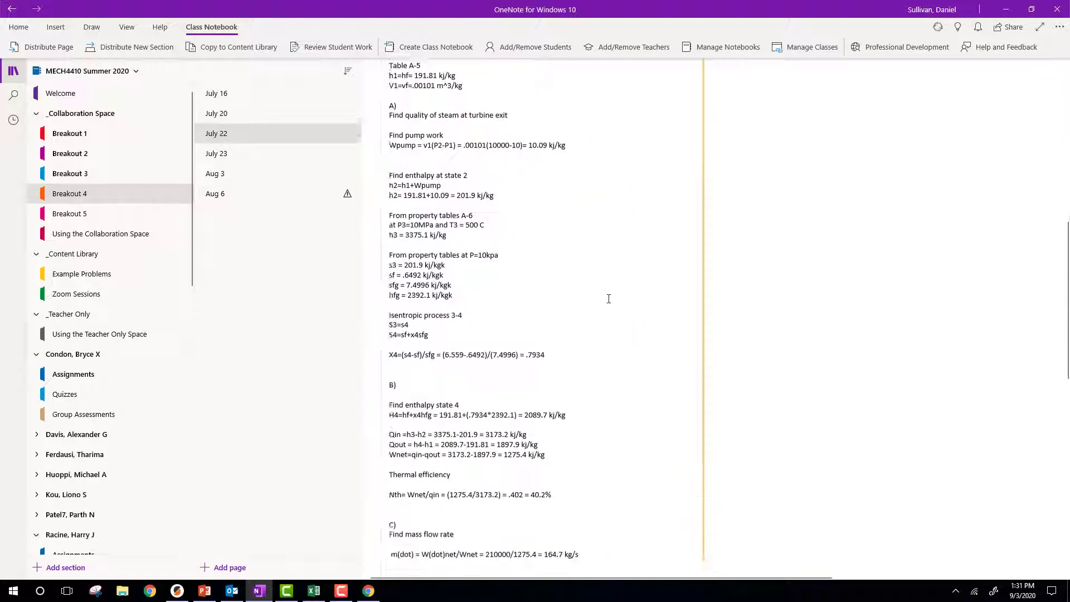
scroll(609, 299, "up", 7)
scroll(609, 298, "up", 5)
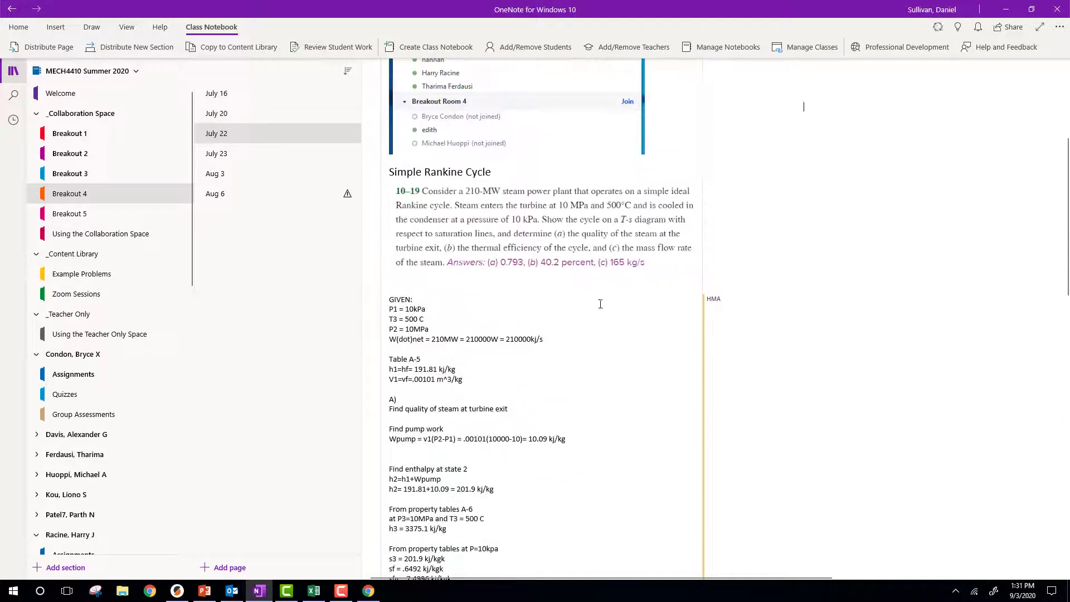
scroll(375, 380, "down", 5)
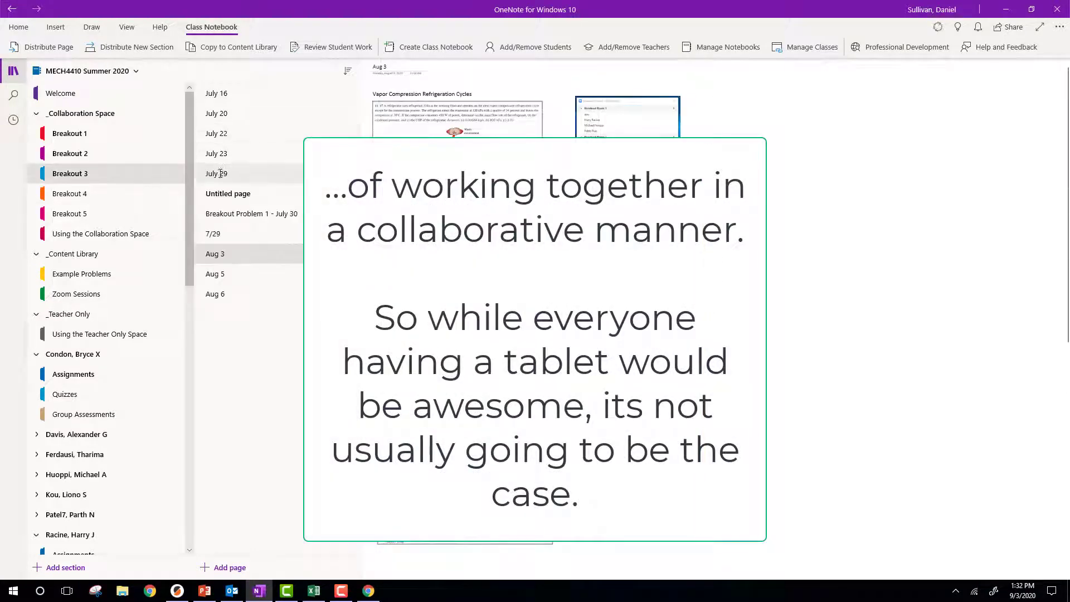
Step: Open Breakout 3's July 29 page and look through the Ideal Cogeneration problem
left_click(223, 172)
scroll(499, 313, "down", 15)
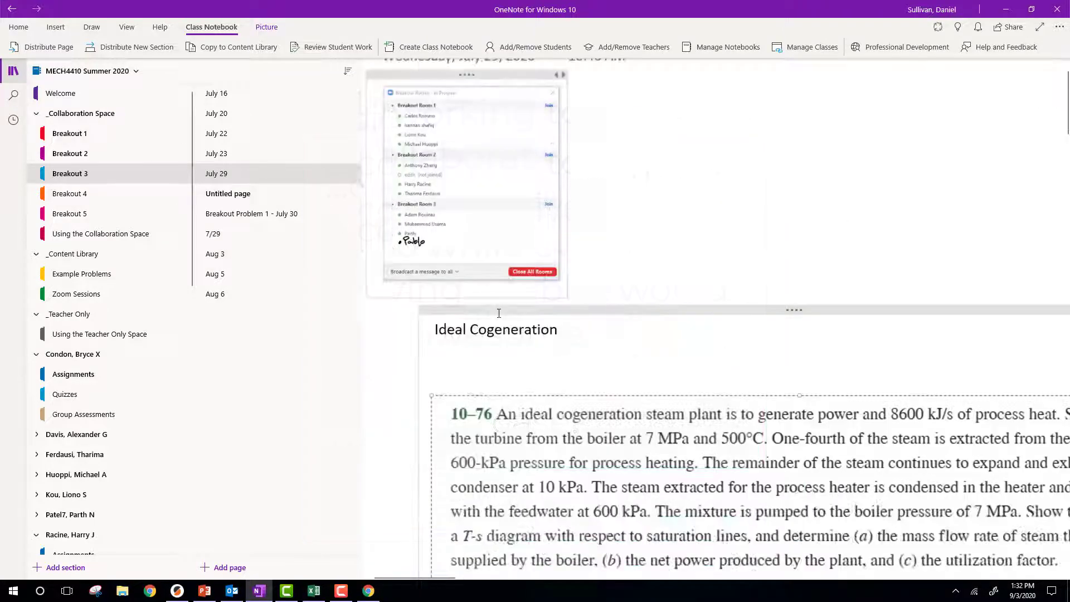
scroll(499, 313, "down", 2)
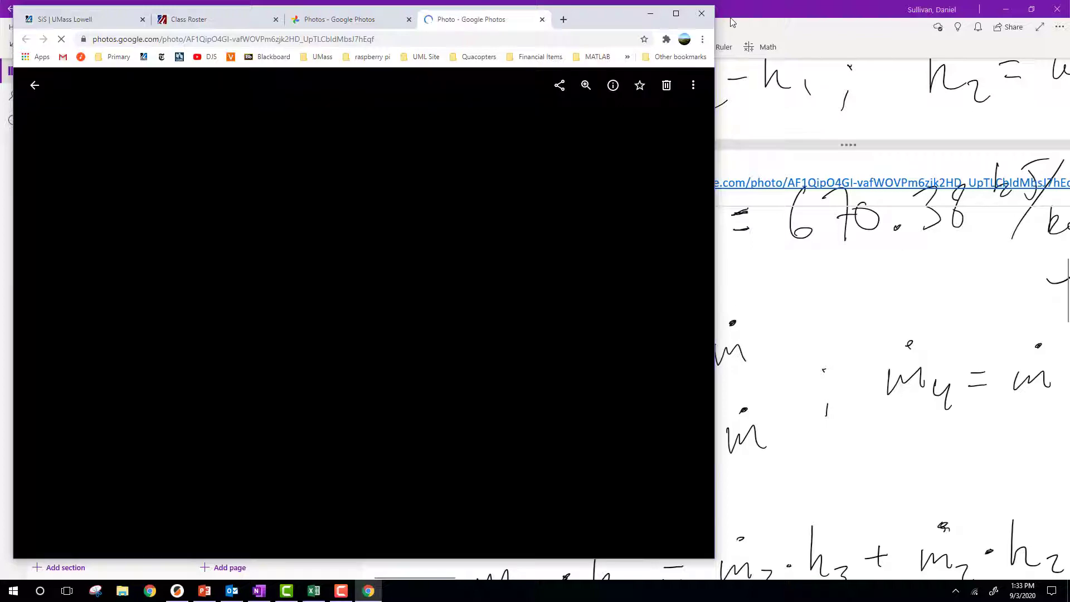
Step: Copy the handwritten calculations photo from Google Photos and paste it beside the mass flow rate equations on Breakout 3's July 29 page
right_click(366, 289)
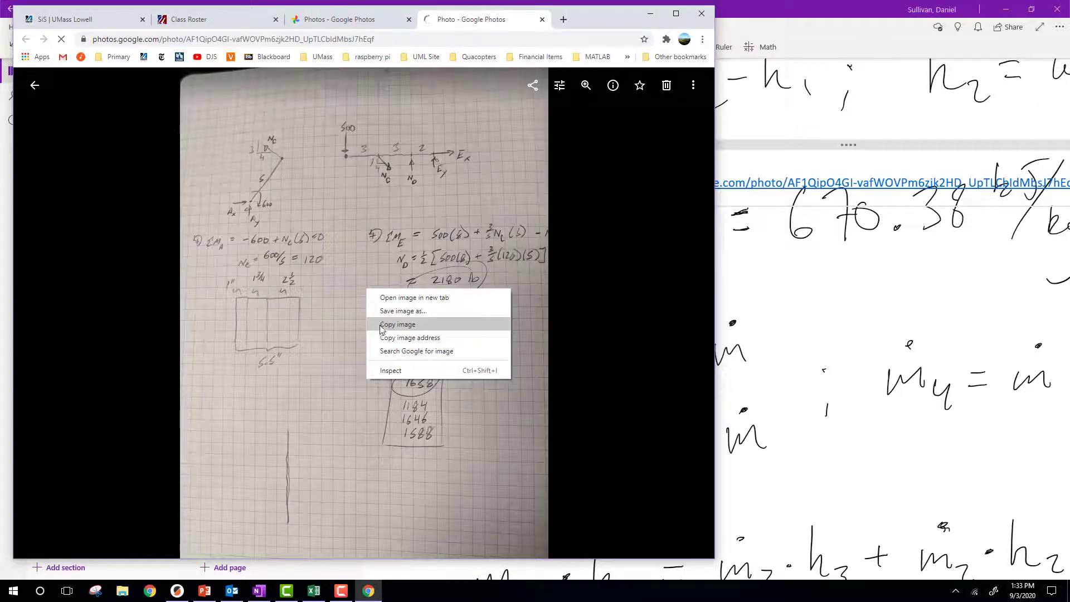
left_click(379, 326)
key("alt+Tab")
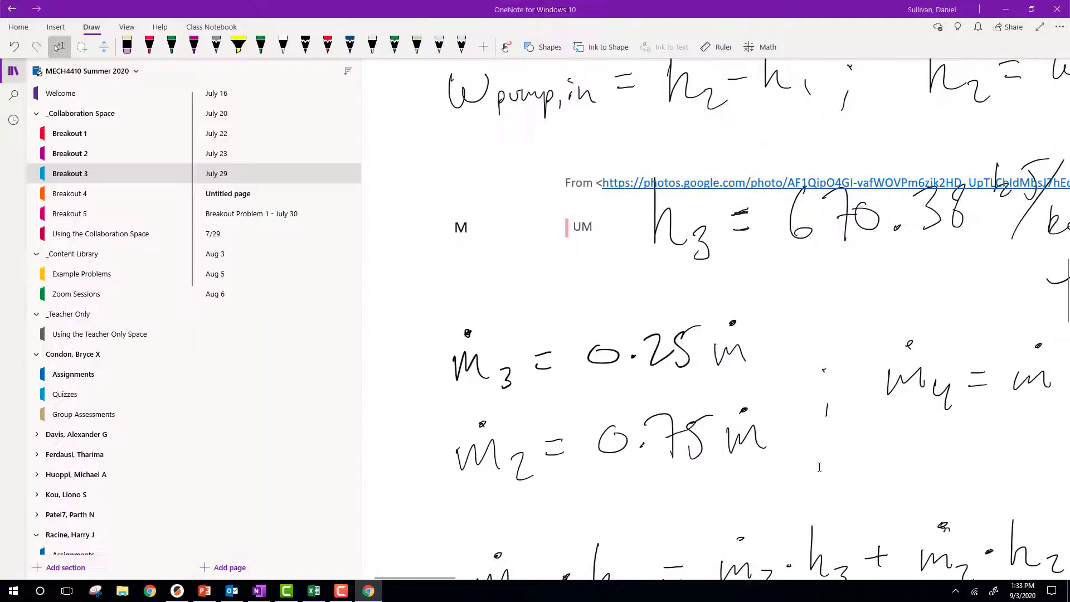
scroll(746, 451, "down", 15)
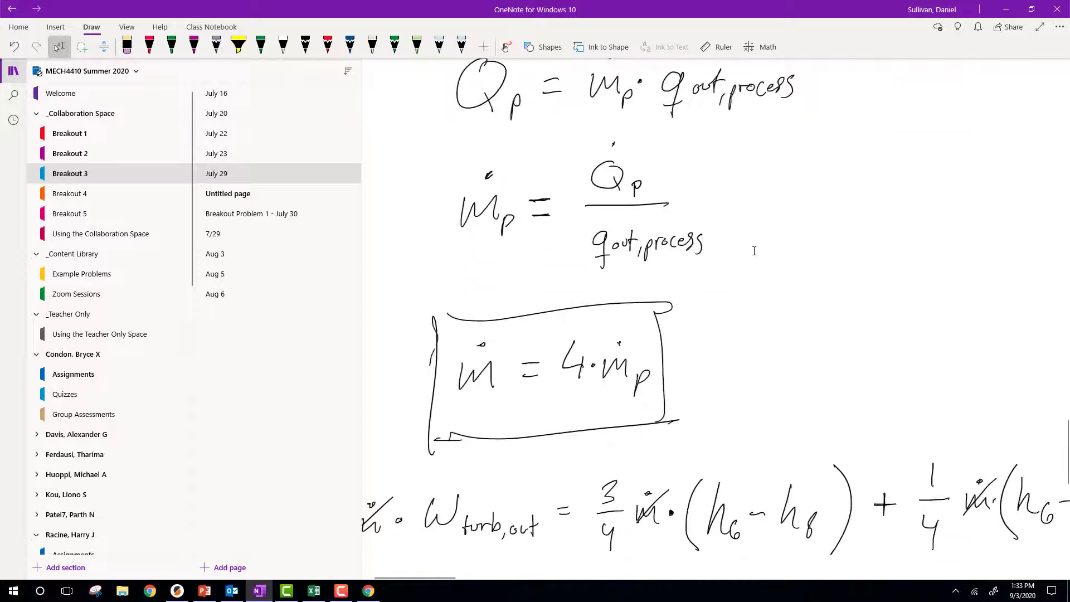
right_click(754, 250)
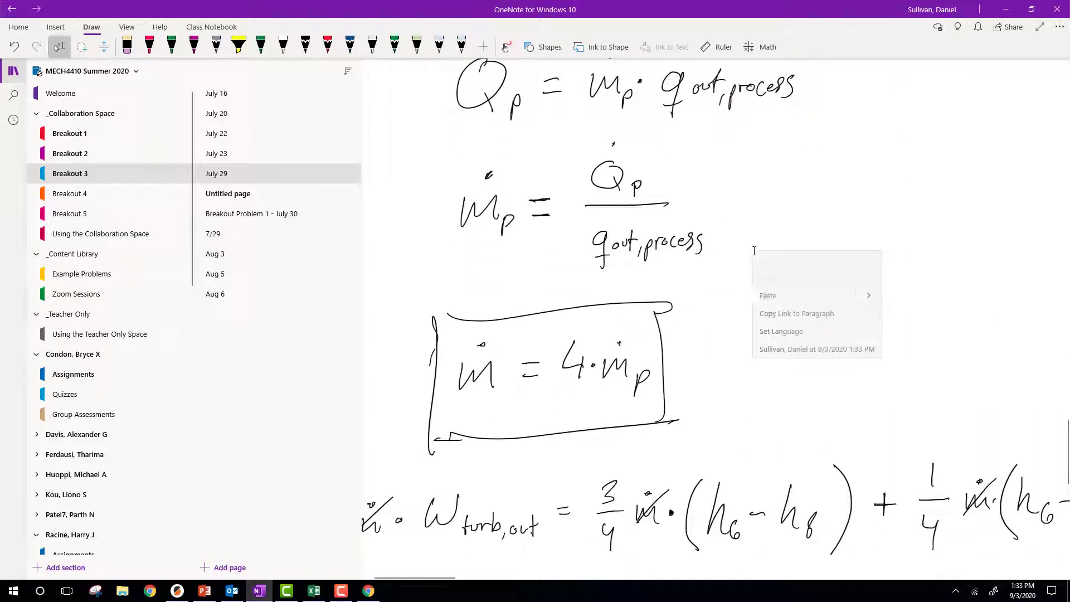
left_click(767, 296)
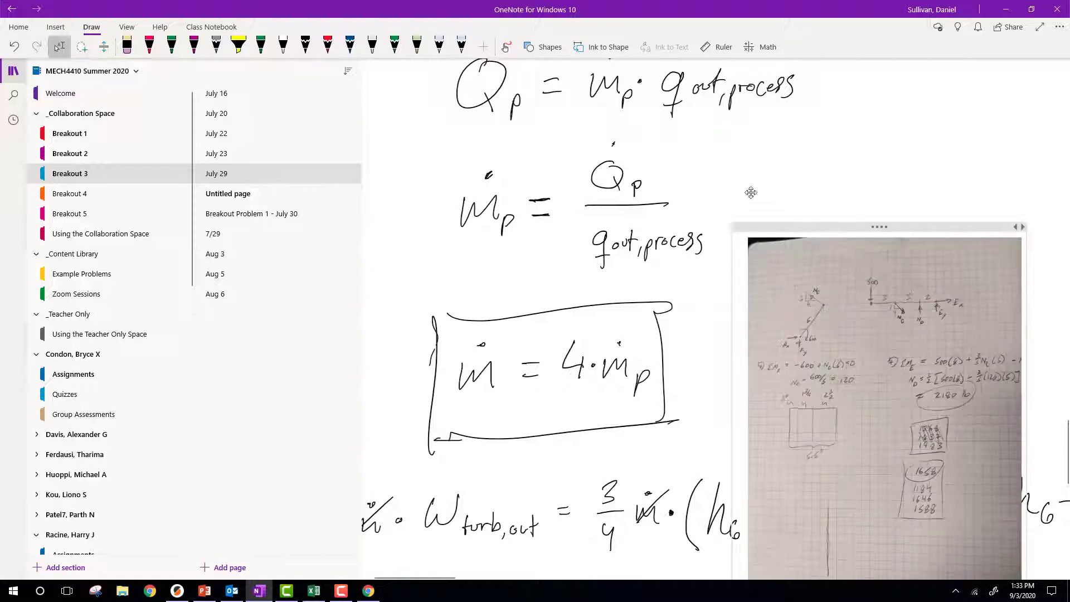
Step: Move the pasted photo up the page to the left edge, over the q in,boiler and q out,process equations
left_click_drag(751, 193, 577, 108)
scroll(669, 330, "up", 6)
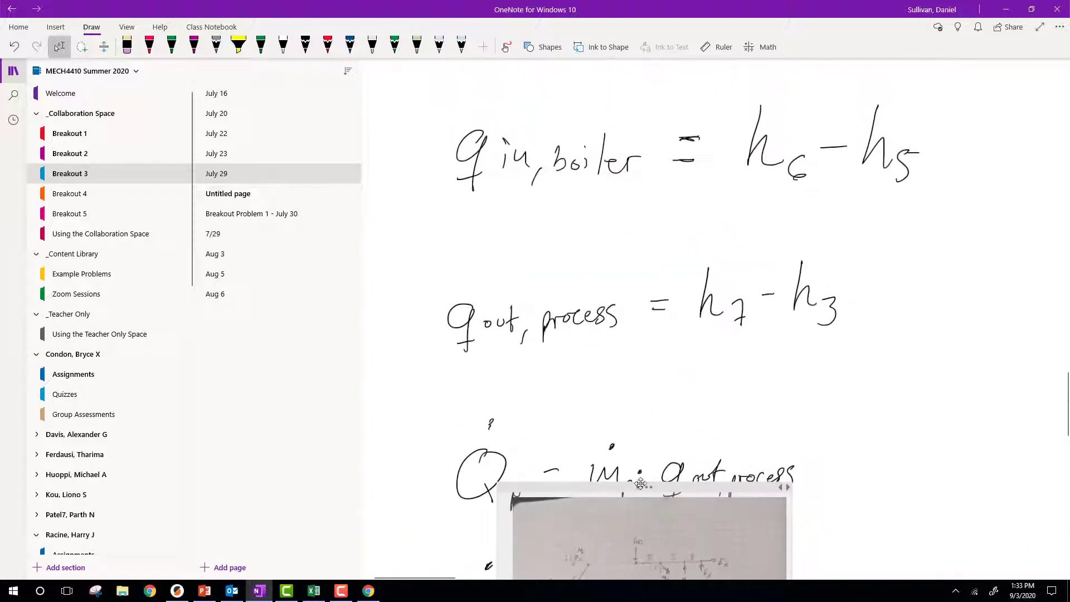
mouse_move(641, 484)
left_mouse_down()
mouse_move(655, 357)
mouse_move(554, 89)
mouse_move(514, 68)
left_mouse_up()
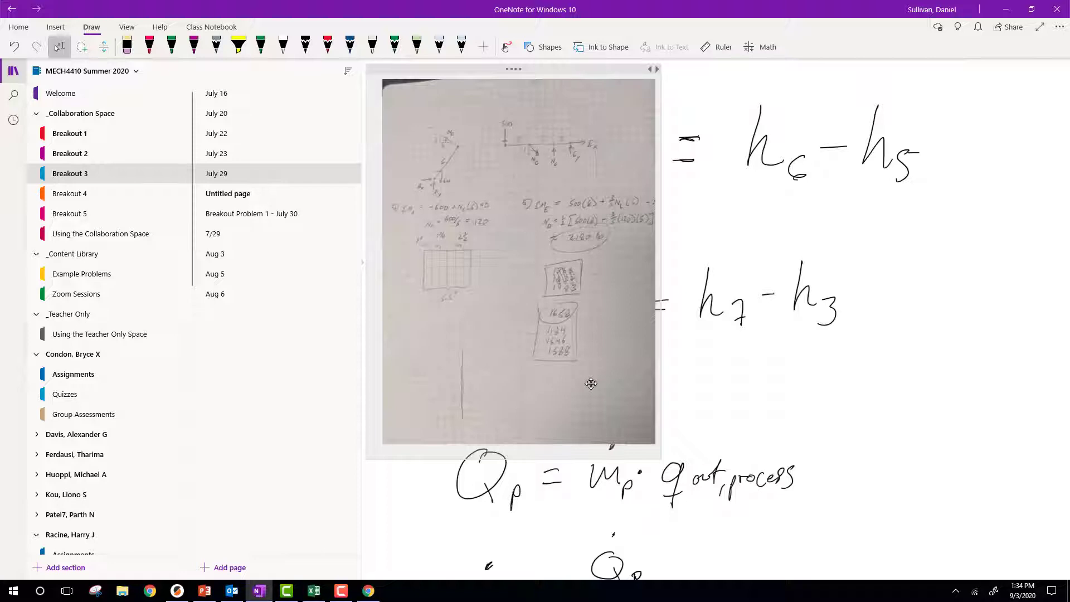
scroll(591, 384, "up", 5)
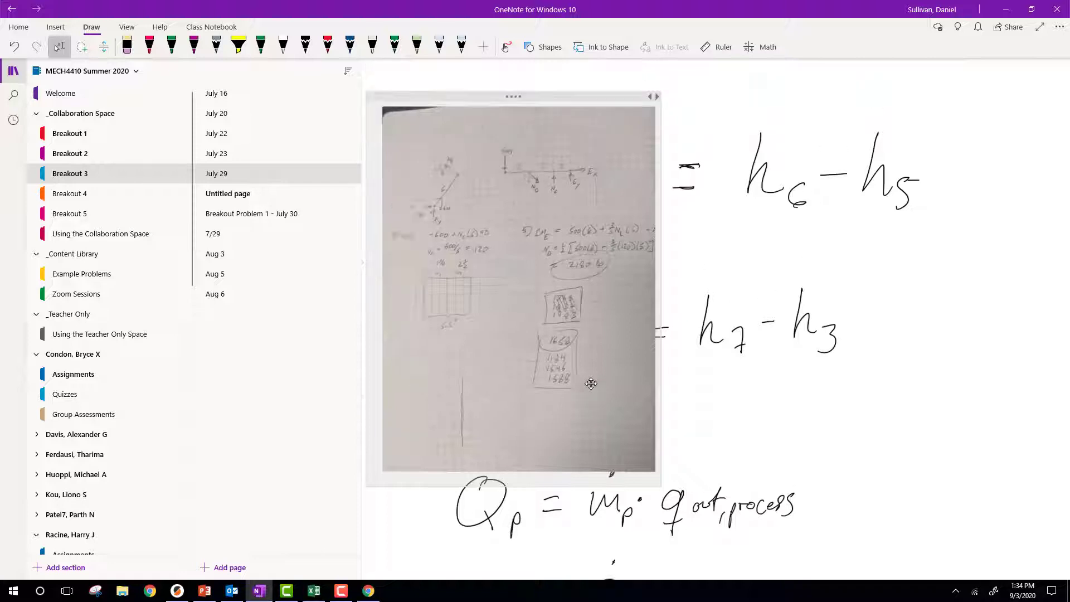
scroll(586, 388, "down", 4)
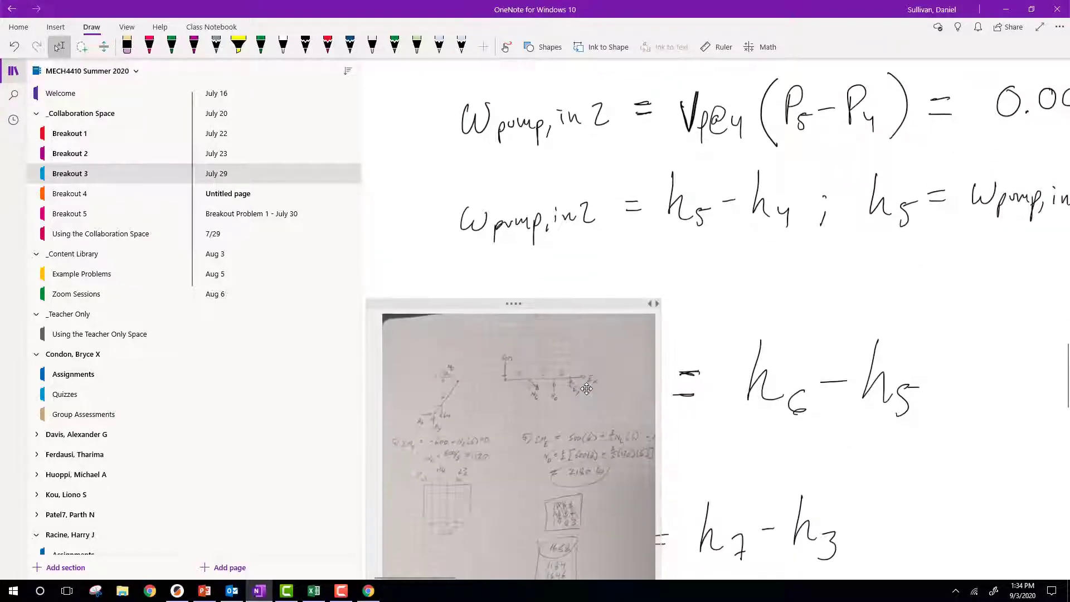